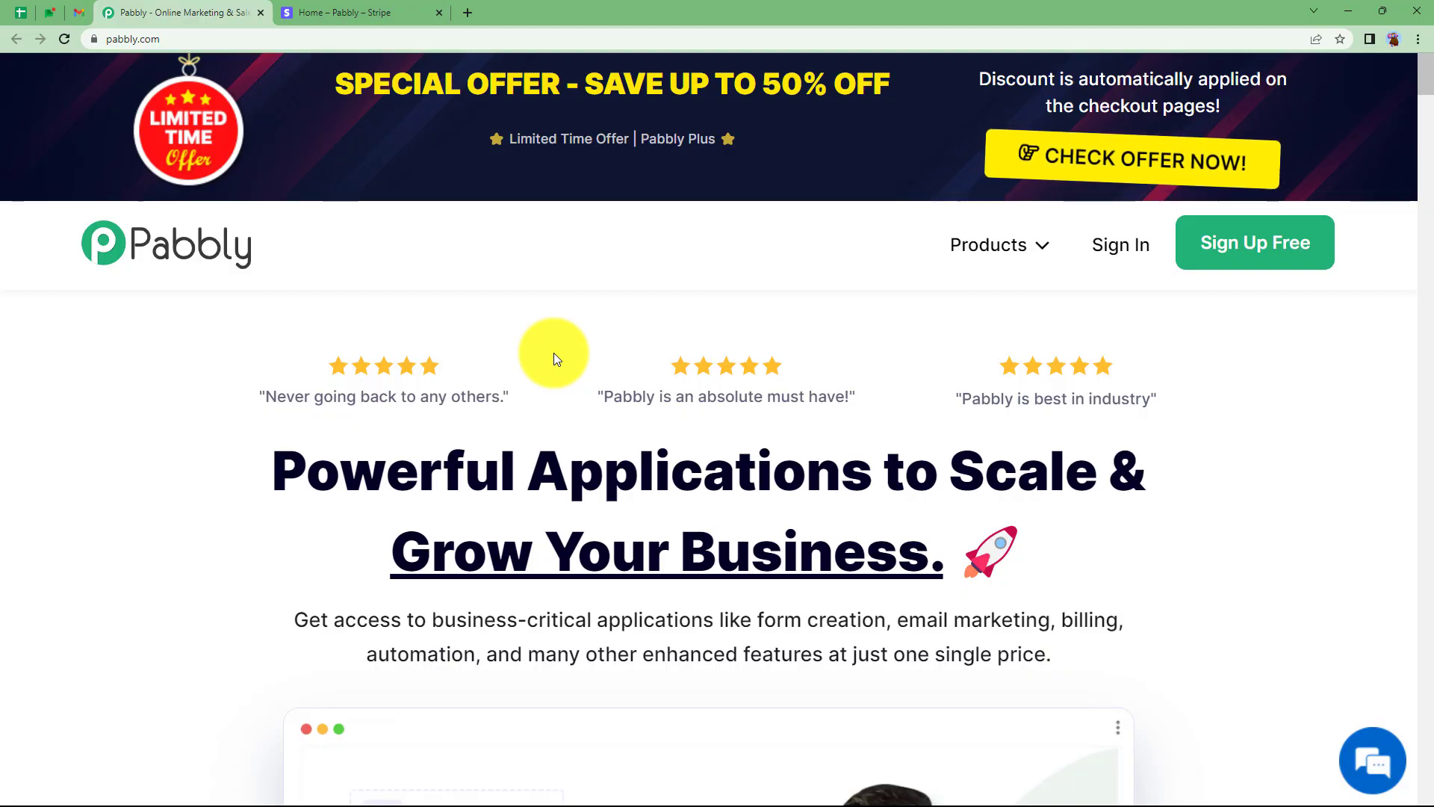
Open Pabbly Connect from the apps list on the Pabbly homepage
{"action": "left_click", "coordinate": [396, 11]}
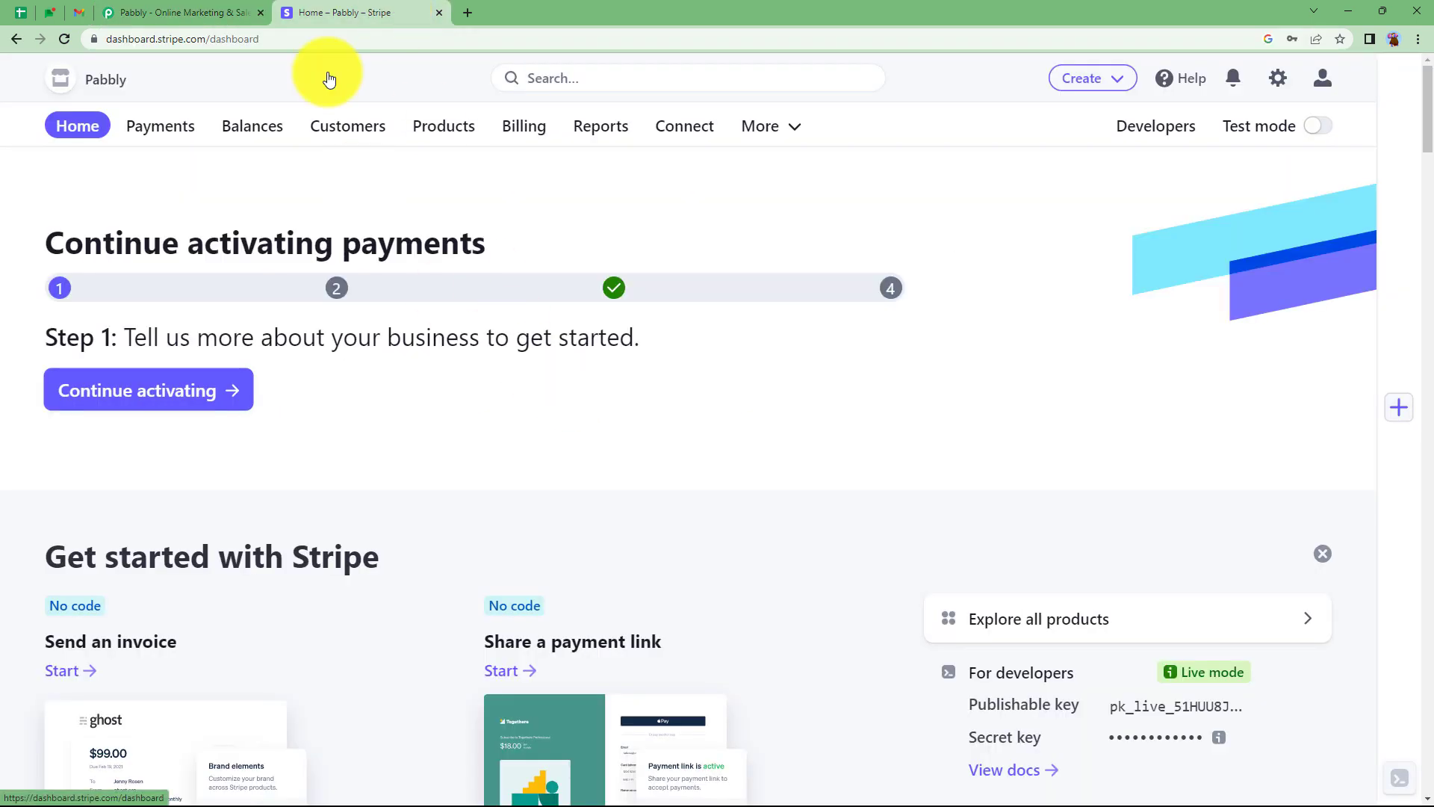
{"action": "left_click", "coordinate": [226, 9]}
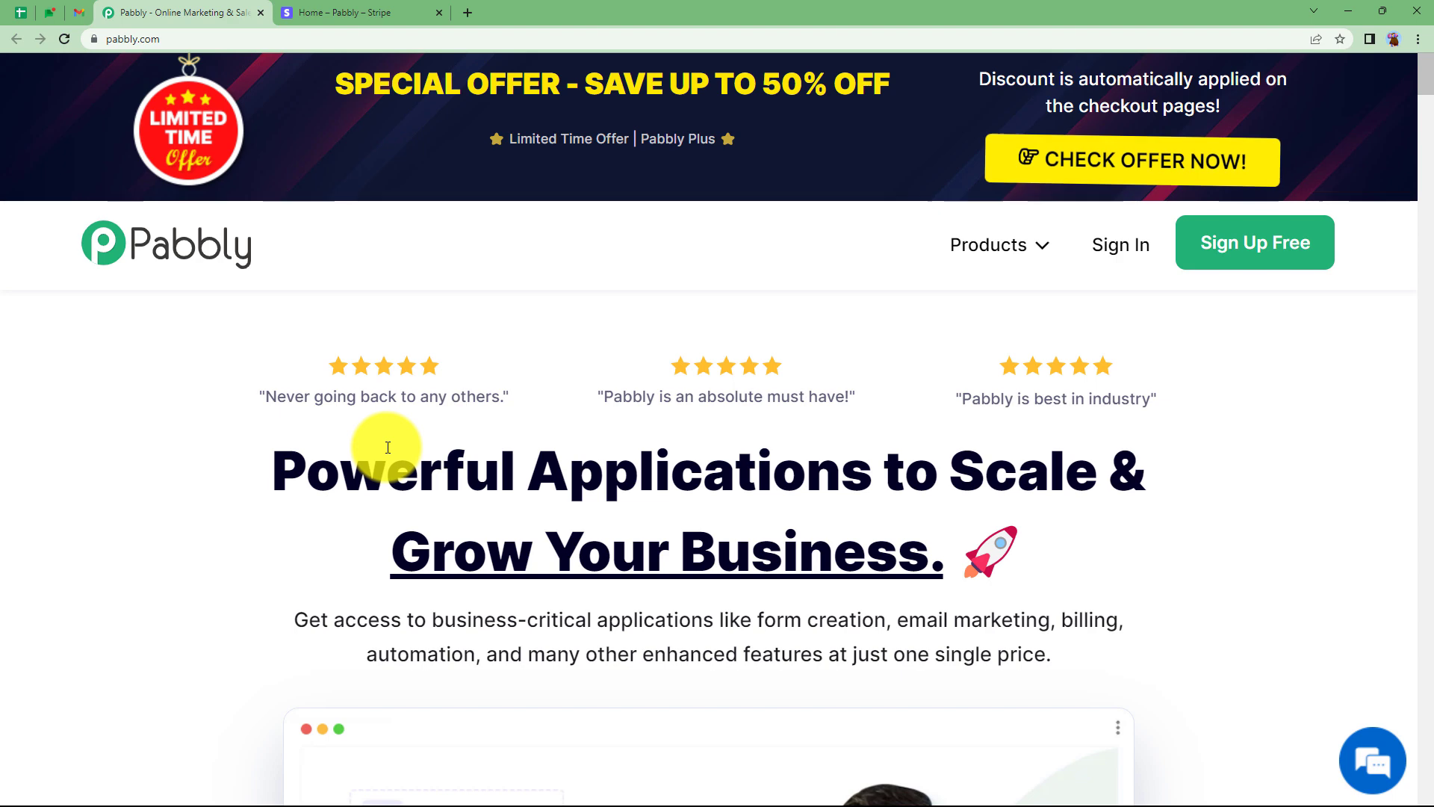
{"action": "left_click", "coordinate": [383, 11]}
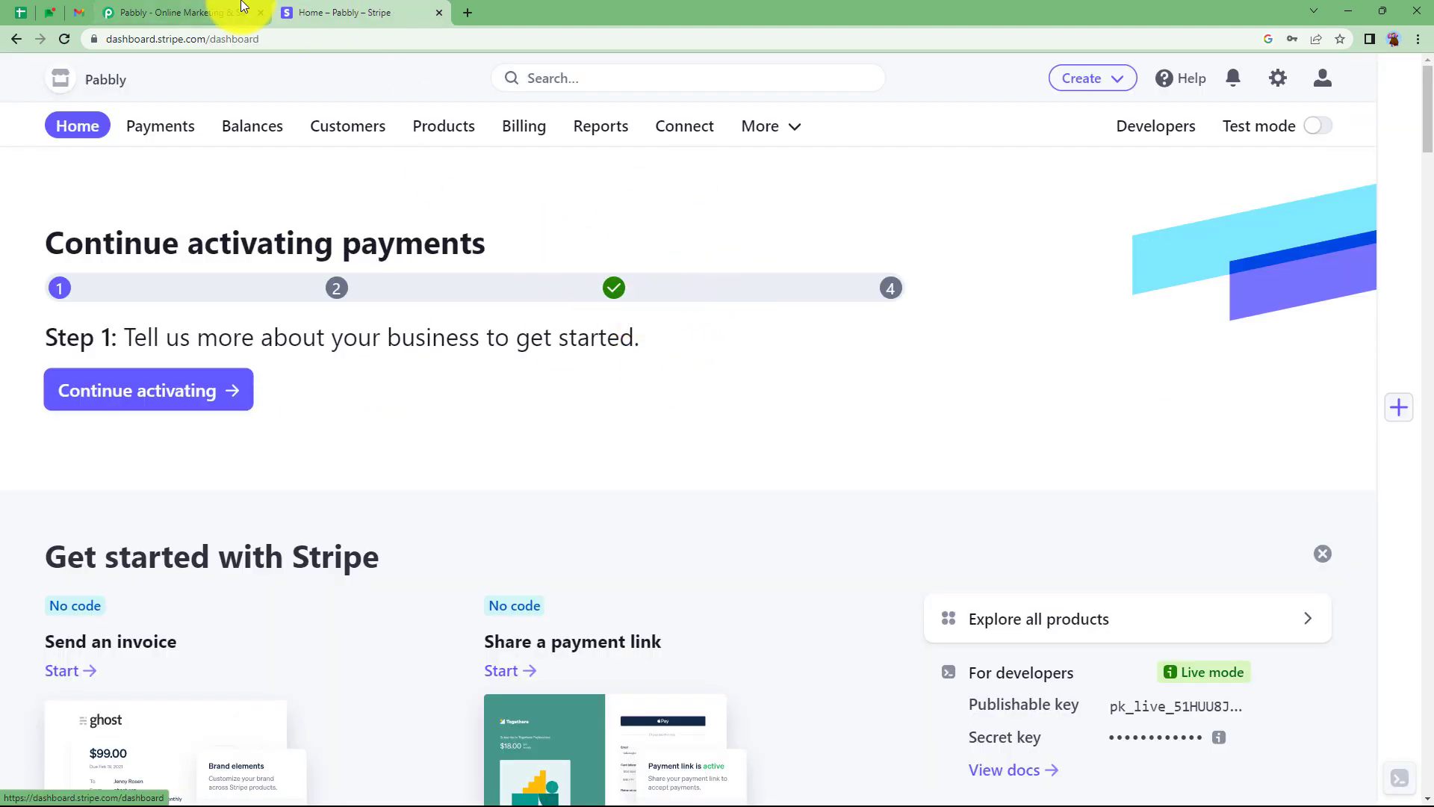
{"action": "left_click", "coordinate": [180, 12]}
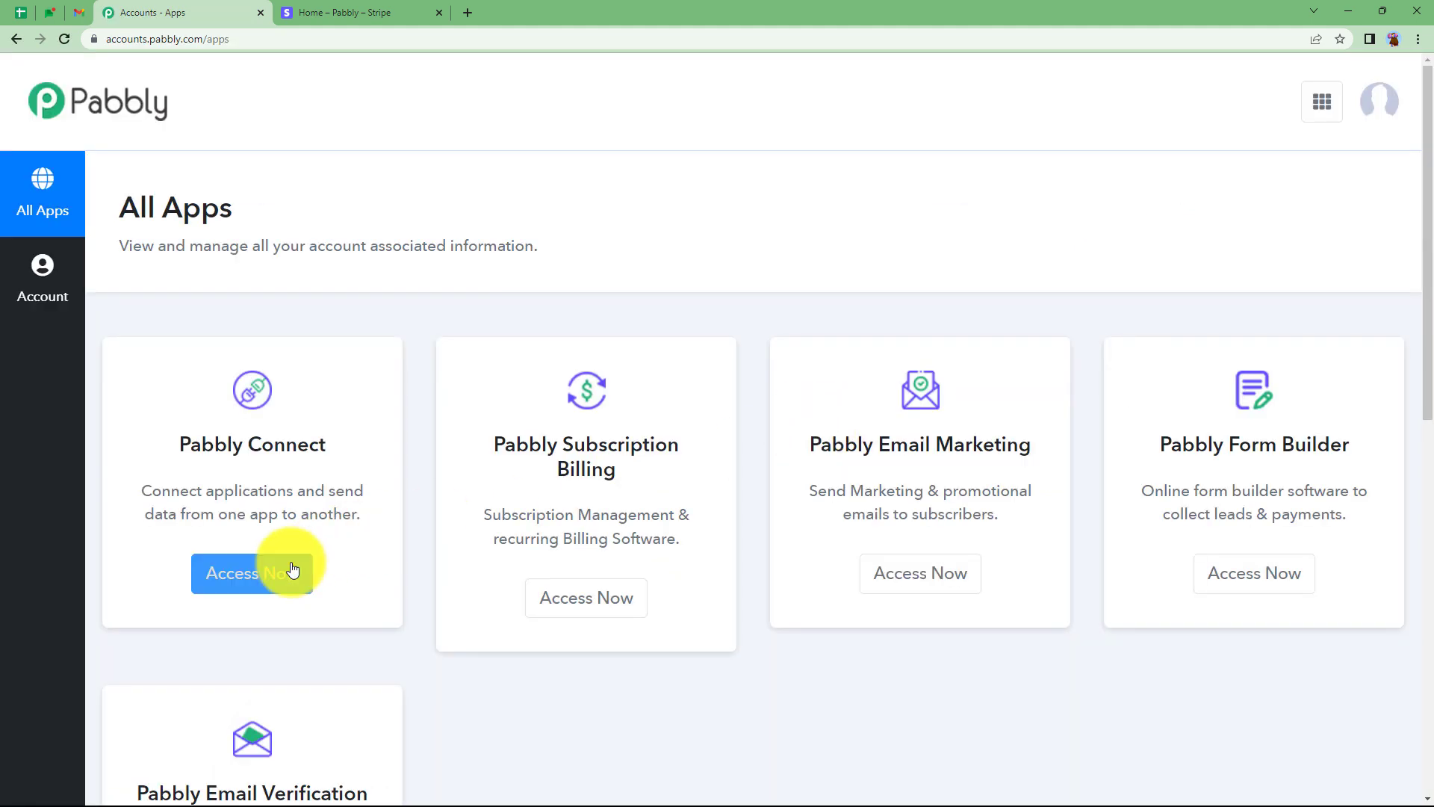
{"action": "scroll", "coordinate": [441, 541], "scroll_direction": "down", "scroll_amount": 1}
{"action": "scroll", "coordinate": [440, 549], "scroll_direction": "down", "scroll_amount": 6}
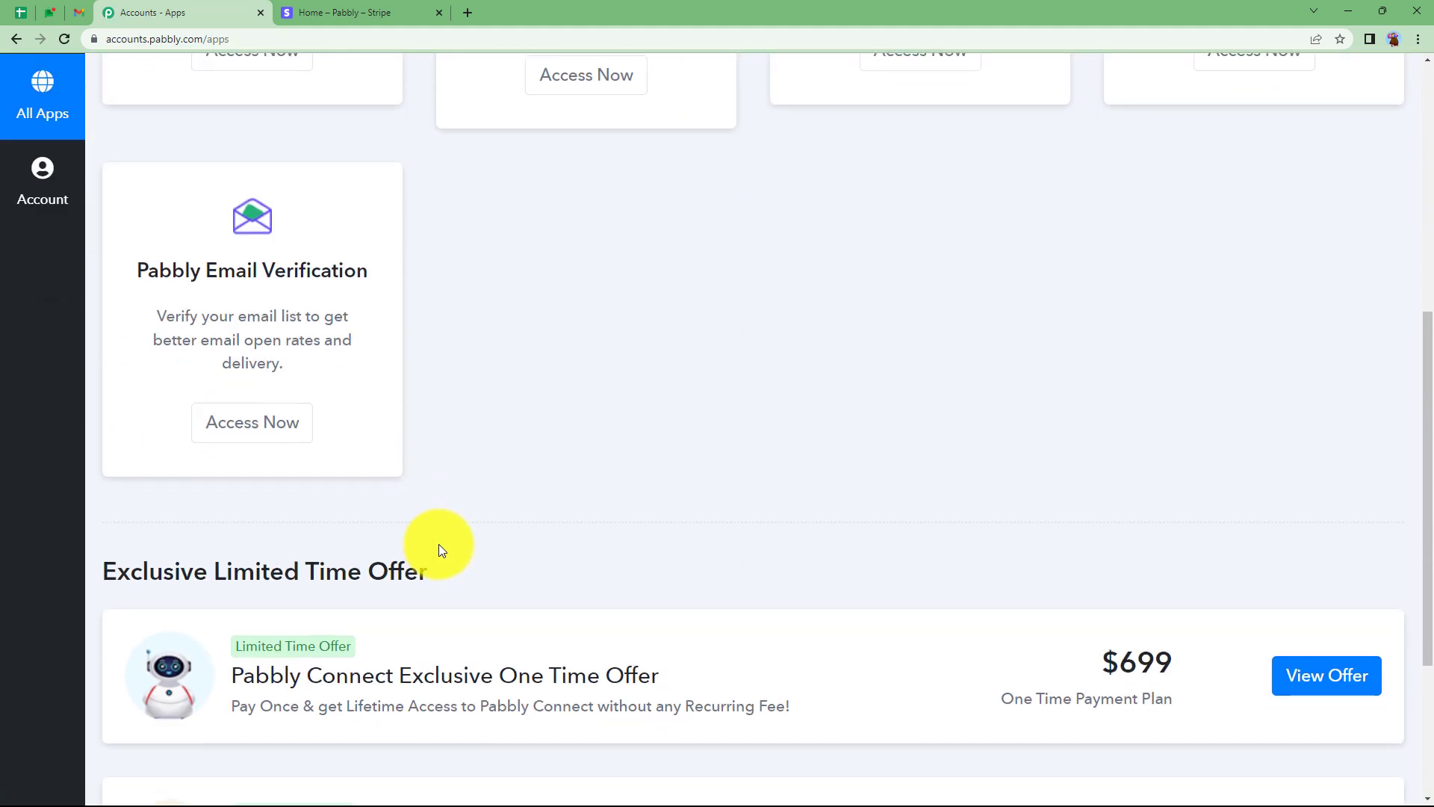
{"action": "scroll", "coordinate": [481, 550], "scroll_direction": "up", "scroll_amount": 4}
{"action": "scroll", "coordinate": [482, 545], "scroll_direction": "up", "scroll_amount": 3}
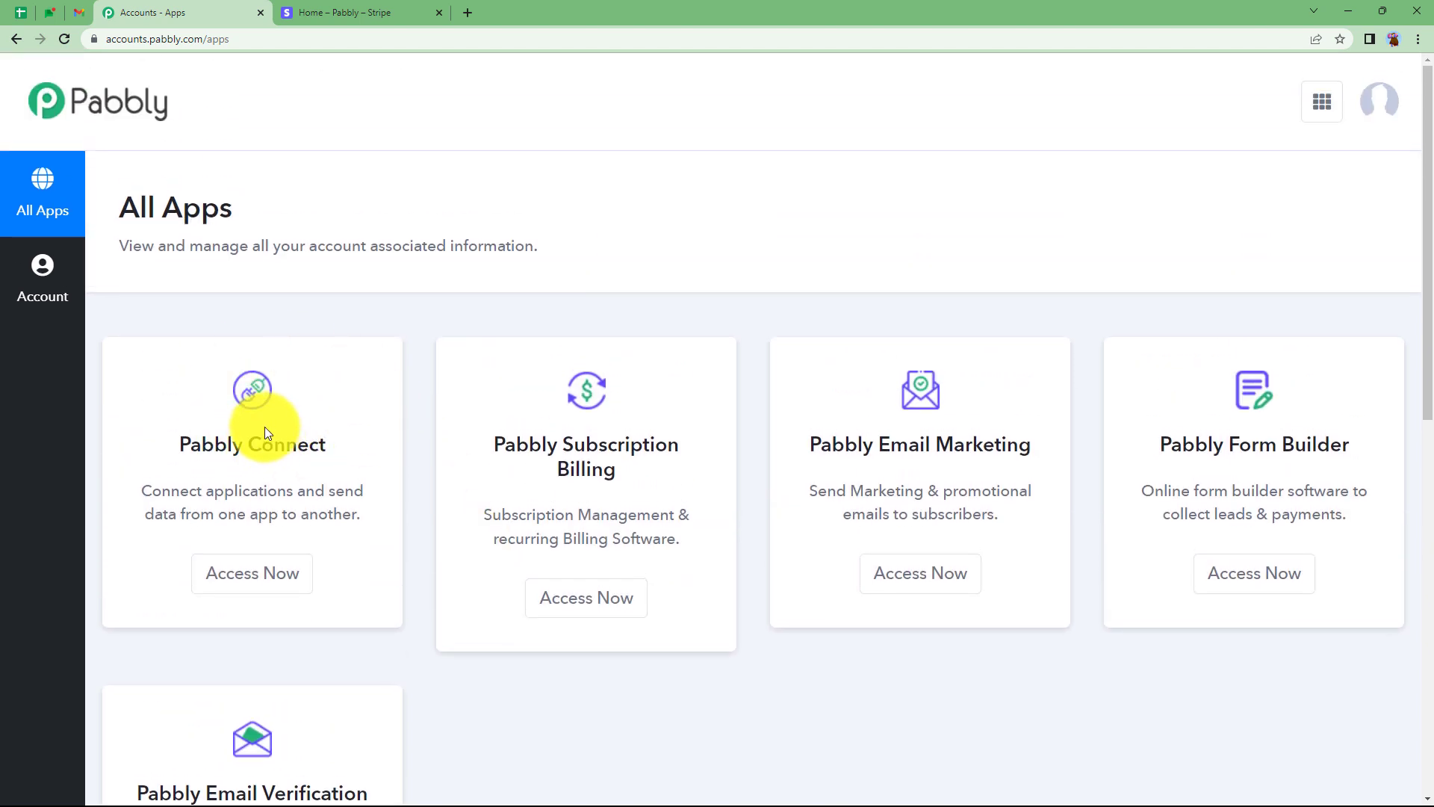
{"action": "left_click", "coordinate": [271, 584]}
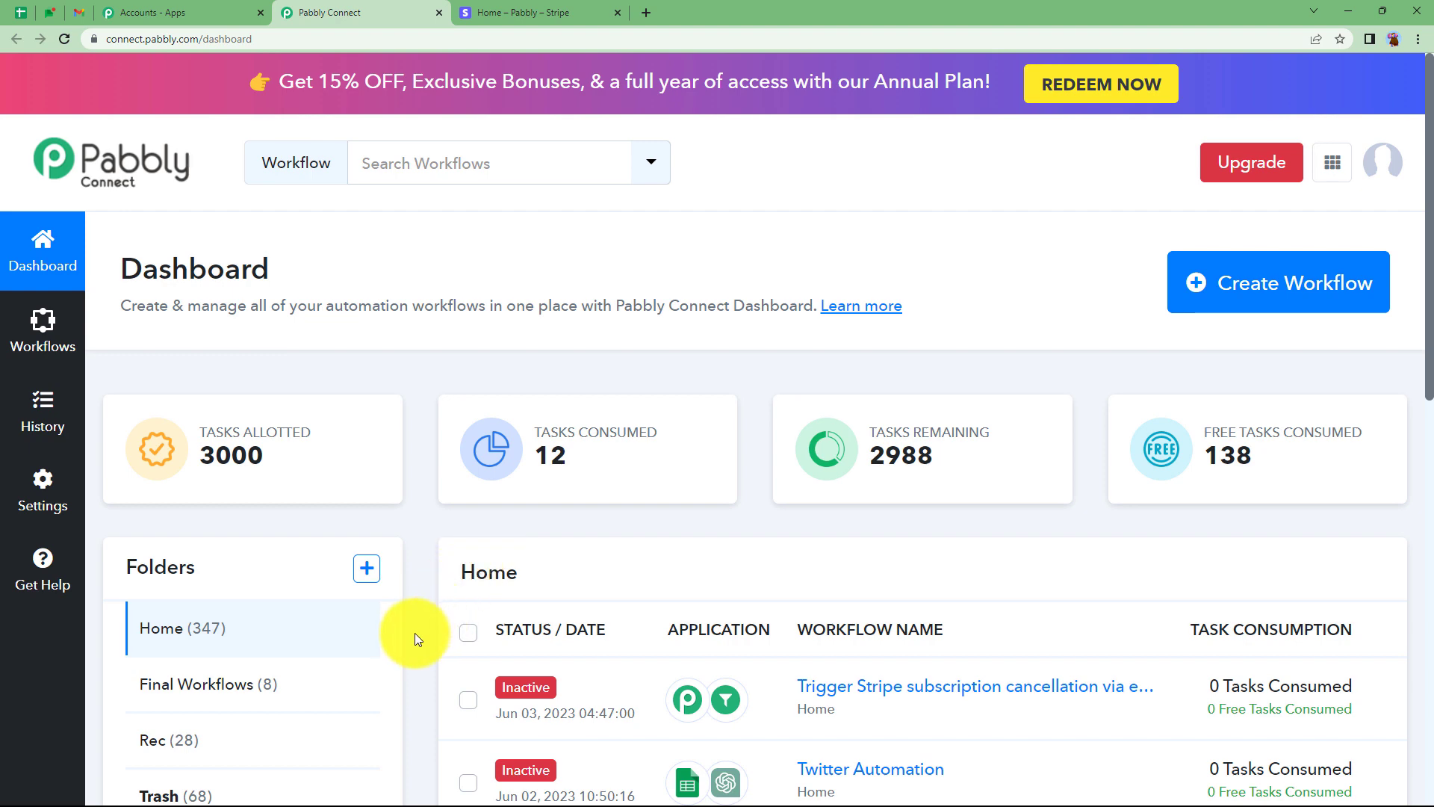
Create a new workflow named 'Trigger Stripe Subscription Cancellation via Email'
{"action": "scroll", "coordinate": [415, 634], "scroll_direction": "down", "scroll_amount": 2}
{"action": "scroll", "coordinate": [1259, 185], "scroll_direction": "up", "scroll_amount": 1}
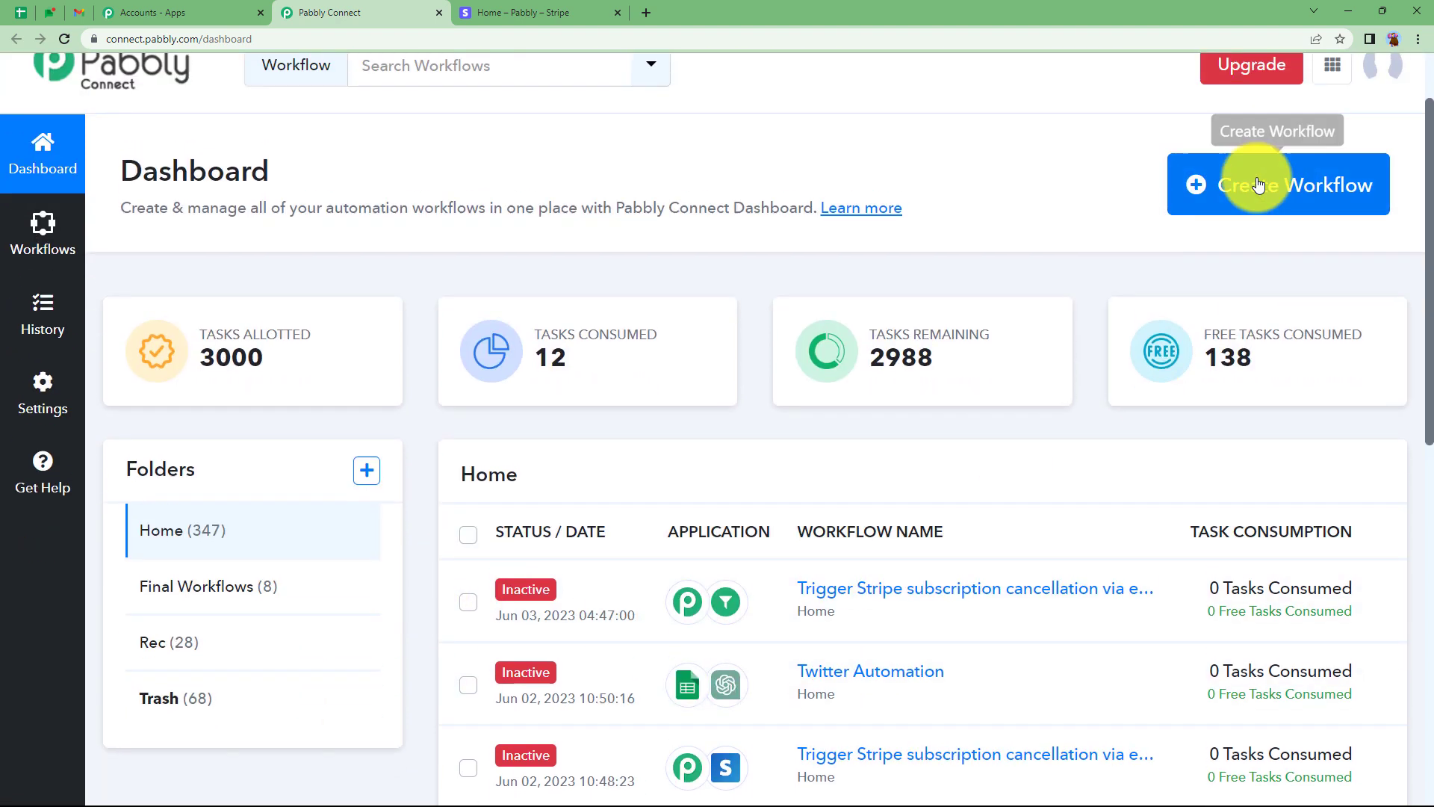
{"action": "scroll", "coordinate": [1259, 184], "scroll_direction": "up", "scroll_amount": 1}
{"action": "left_click", "coordinate": [1237, 282]}
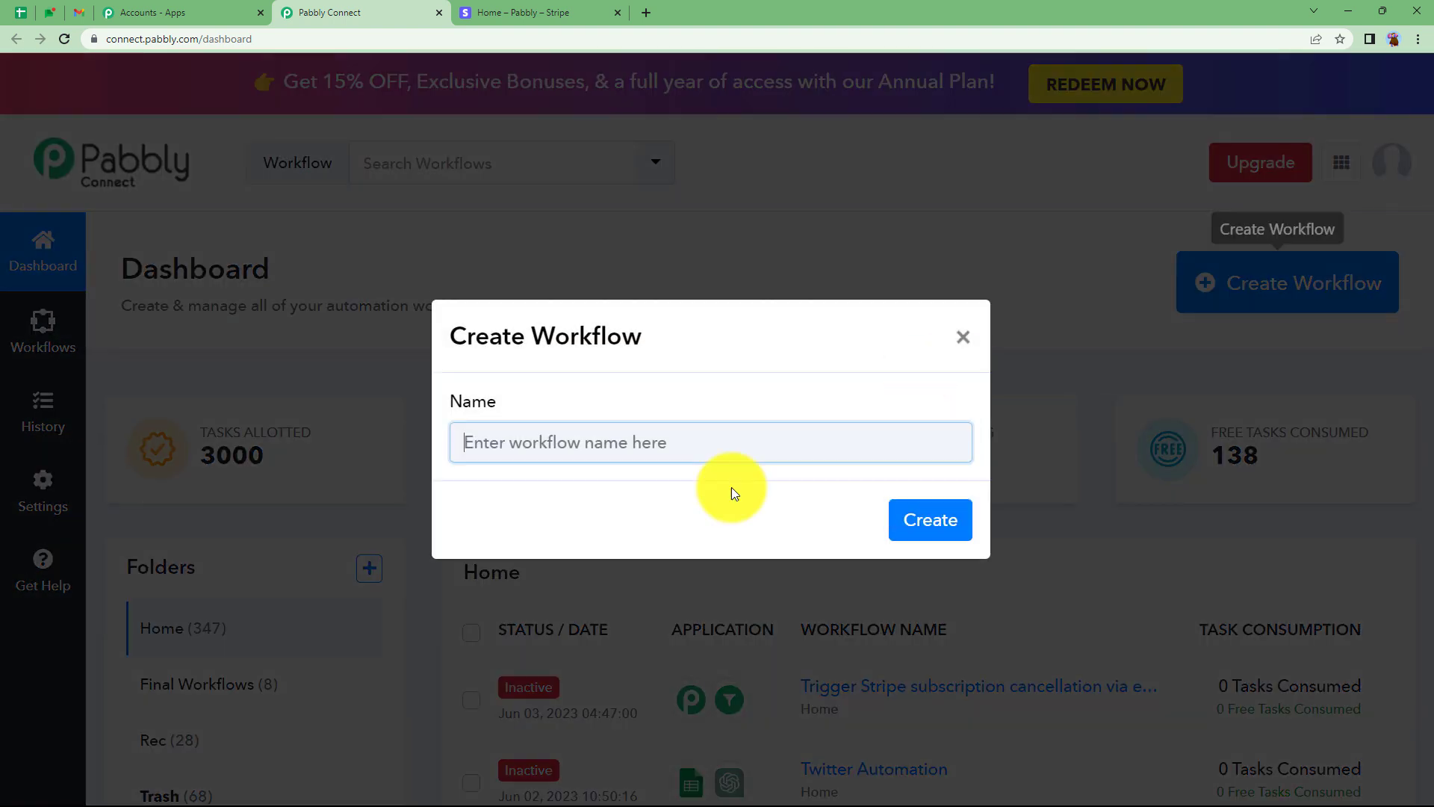
{"action": "left_click", "coordinate": [719, 432]}
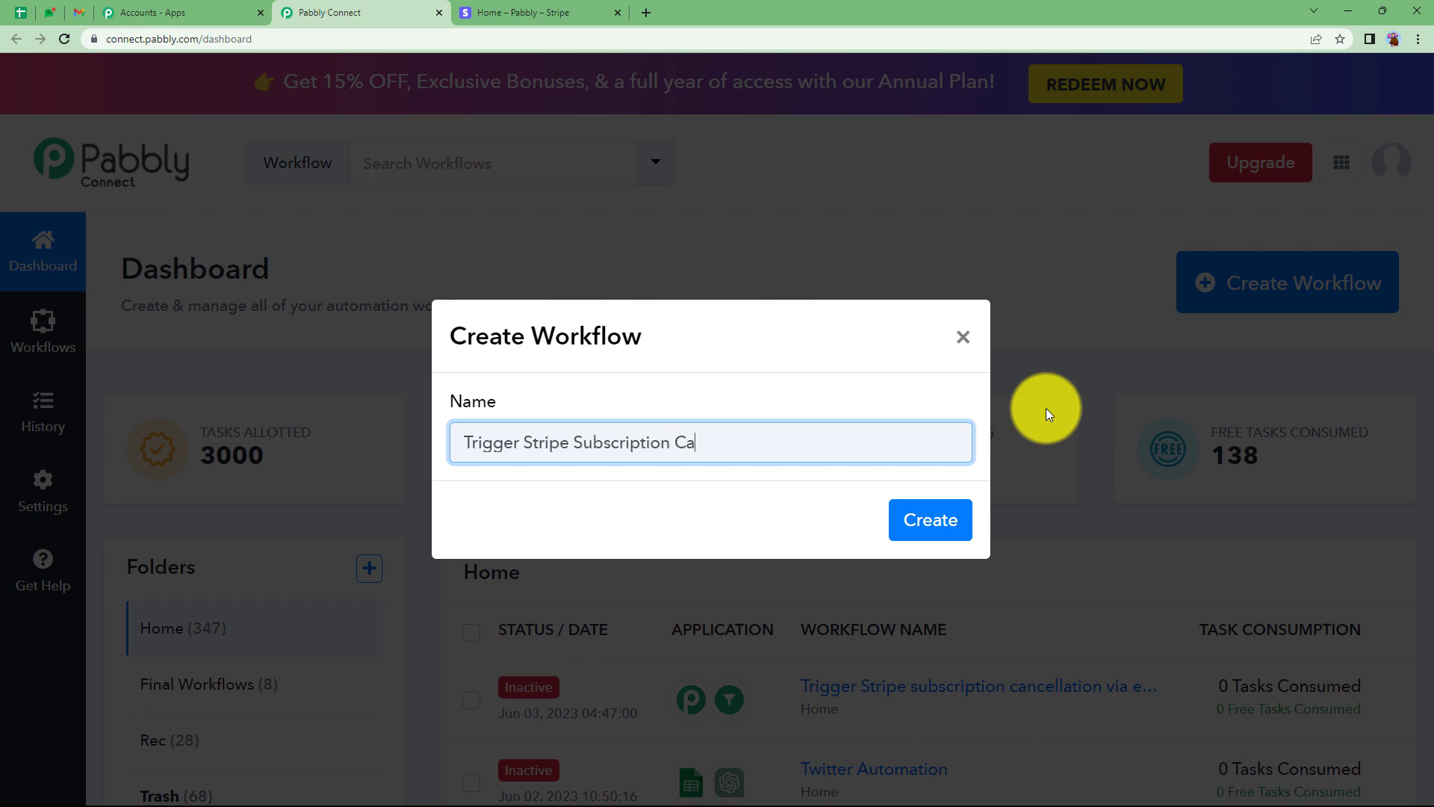
{"action": "type", "text": "mail"}
{"action": "left_click", "coordinate": [920, 519]}
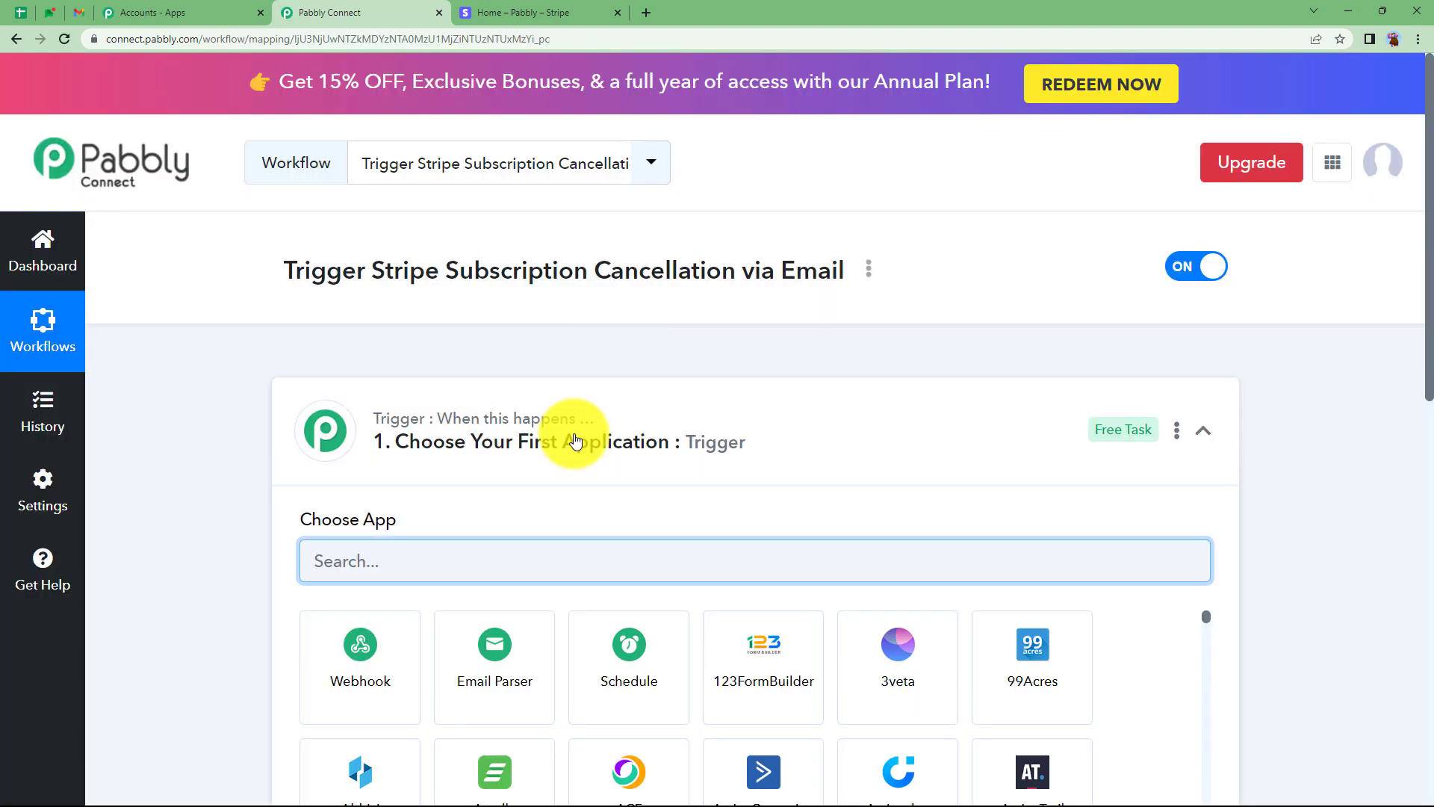
Collapse the trigger step so the empty trigger and action steps show
{"action": "left_click", "coordinate": [575, 440]}
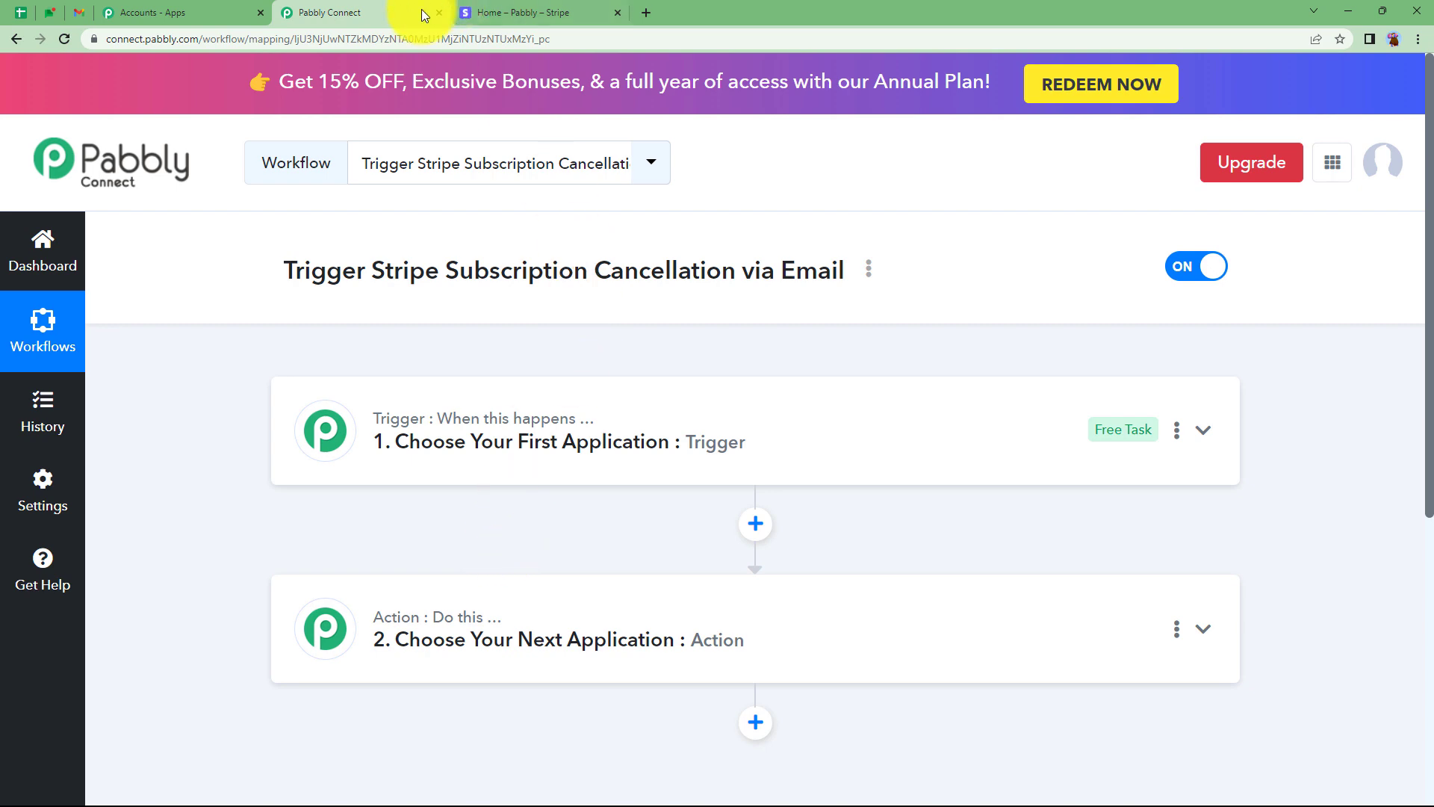
{"action": "left_click", "coordinate": [495, 2]}
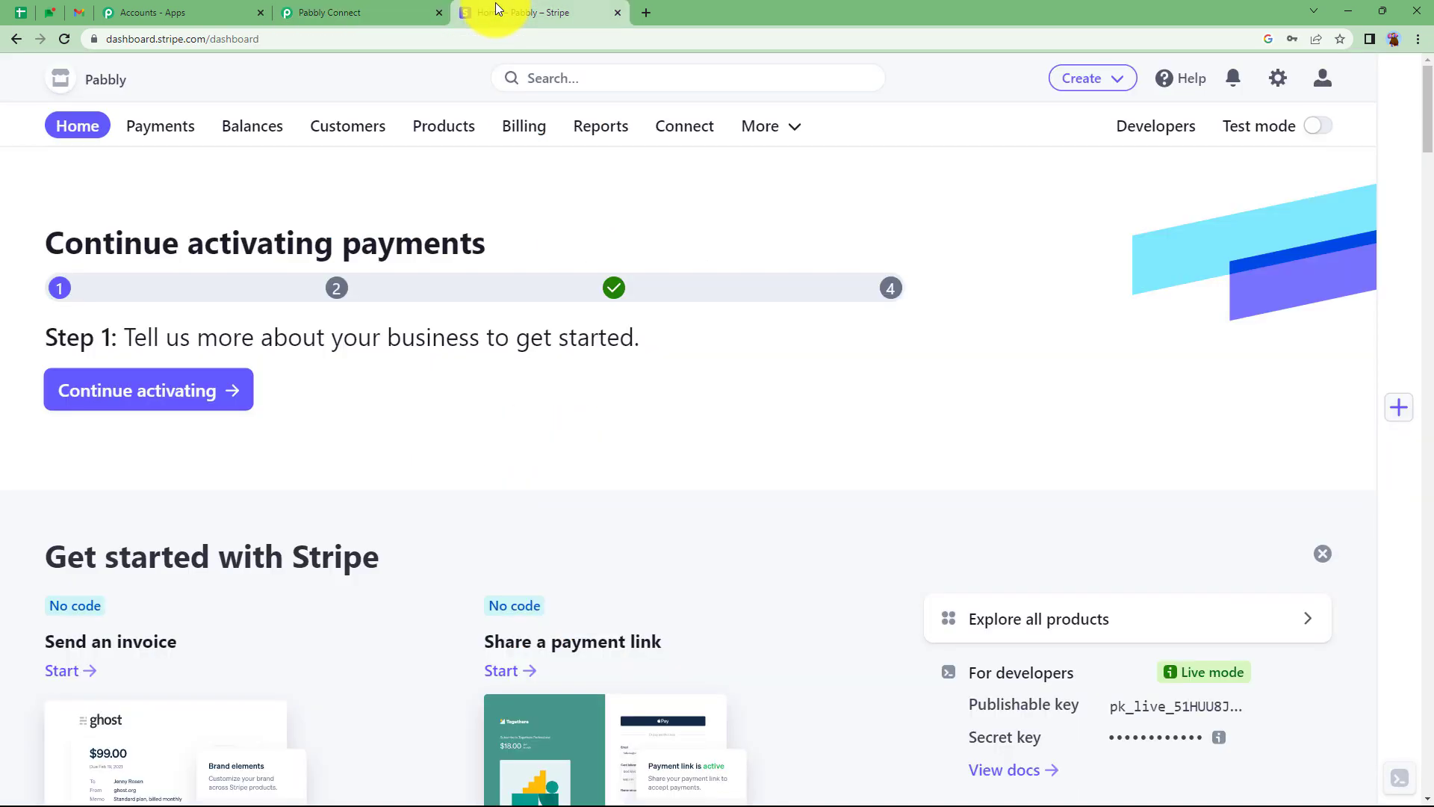
{"action": "left_click", "coordinate": [79, 12]}
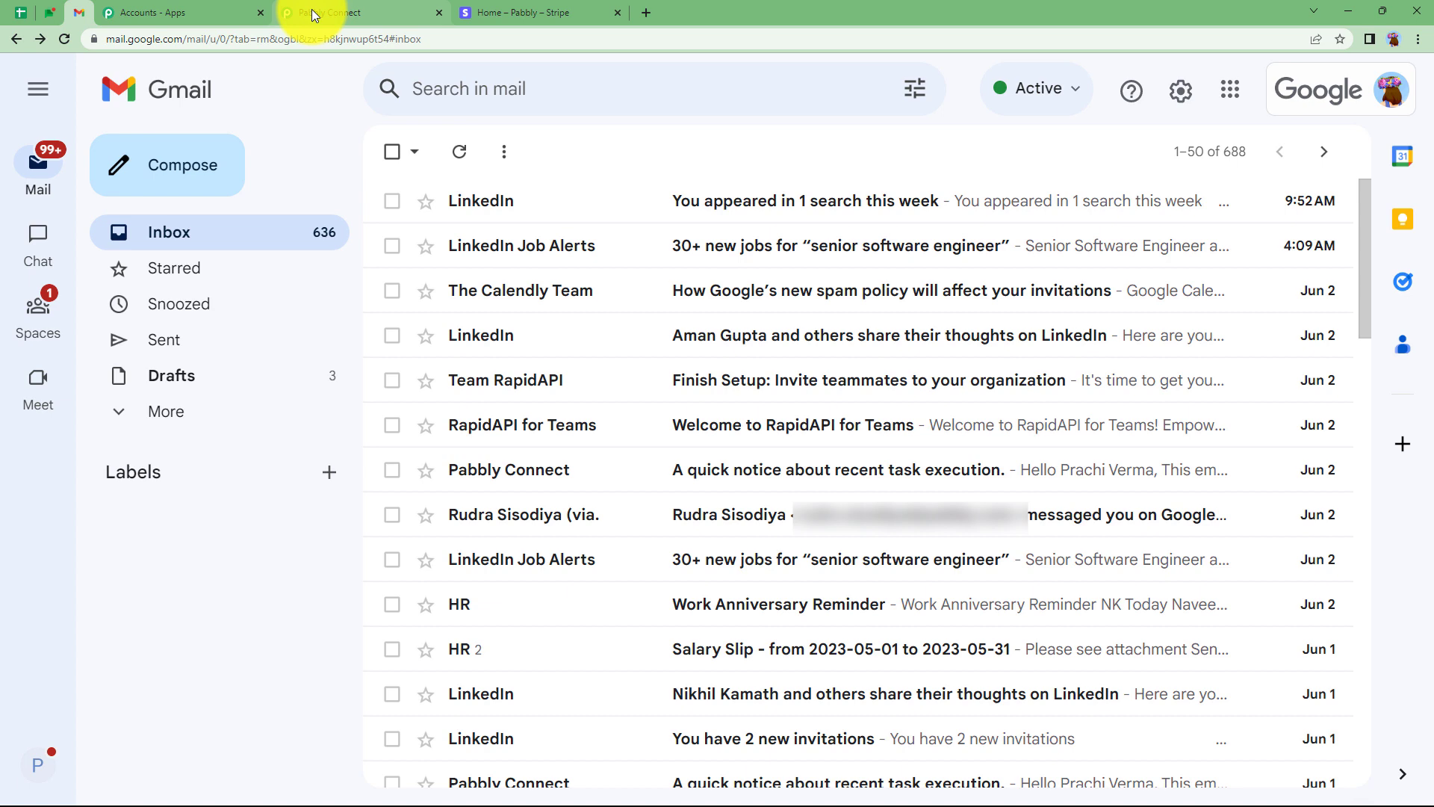
{"action": "left_click", "coordinate": [311, 15]}
{"action": "left_click", "coordinate": [77, 12]}
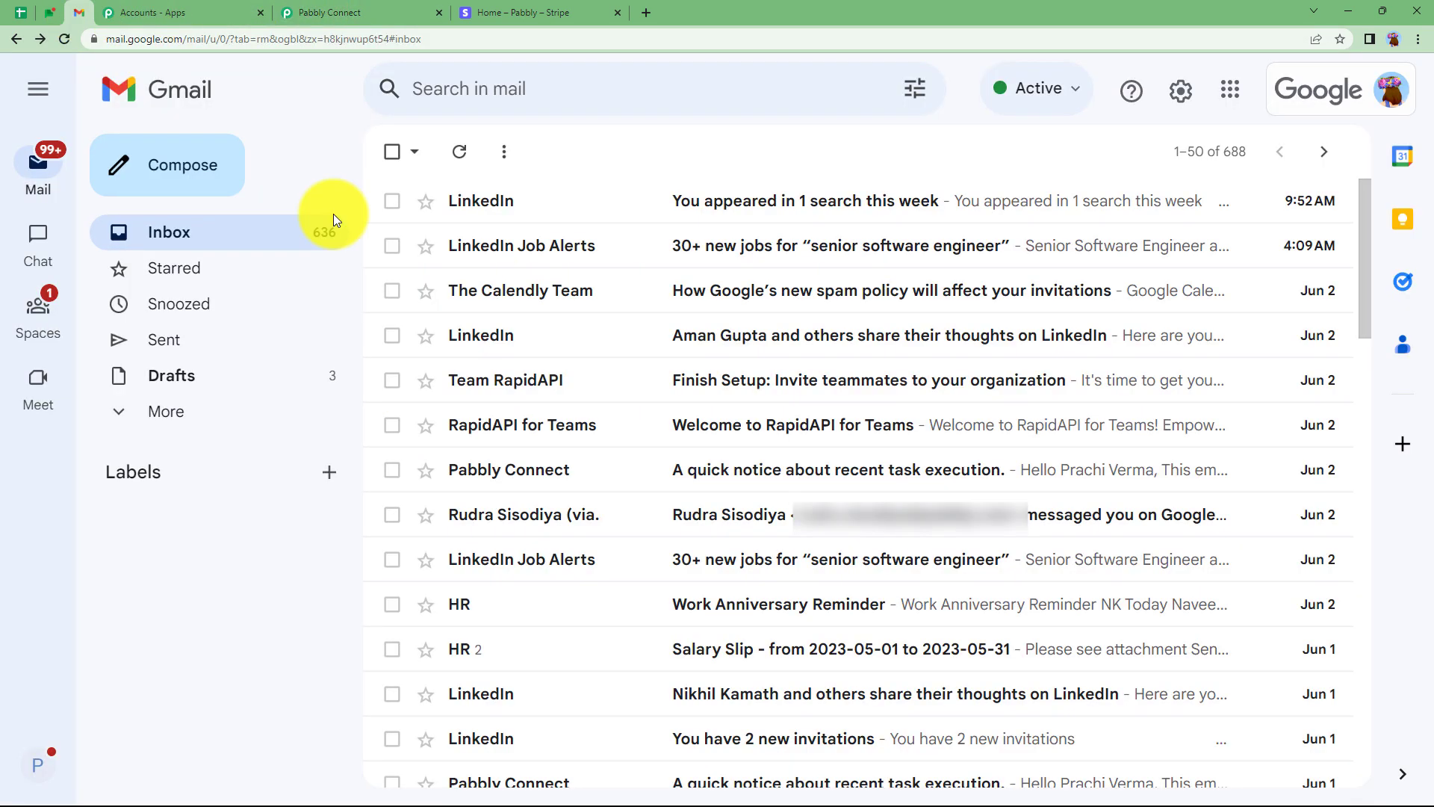
{"action": "left_click", "coordinate": [340, 16]}
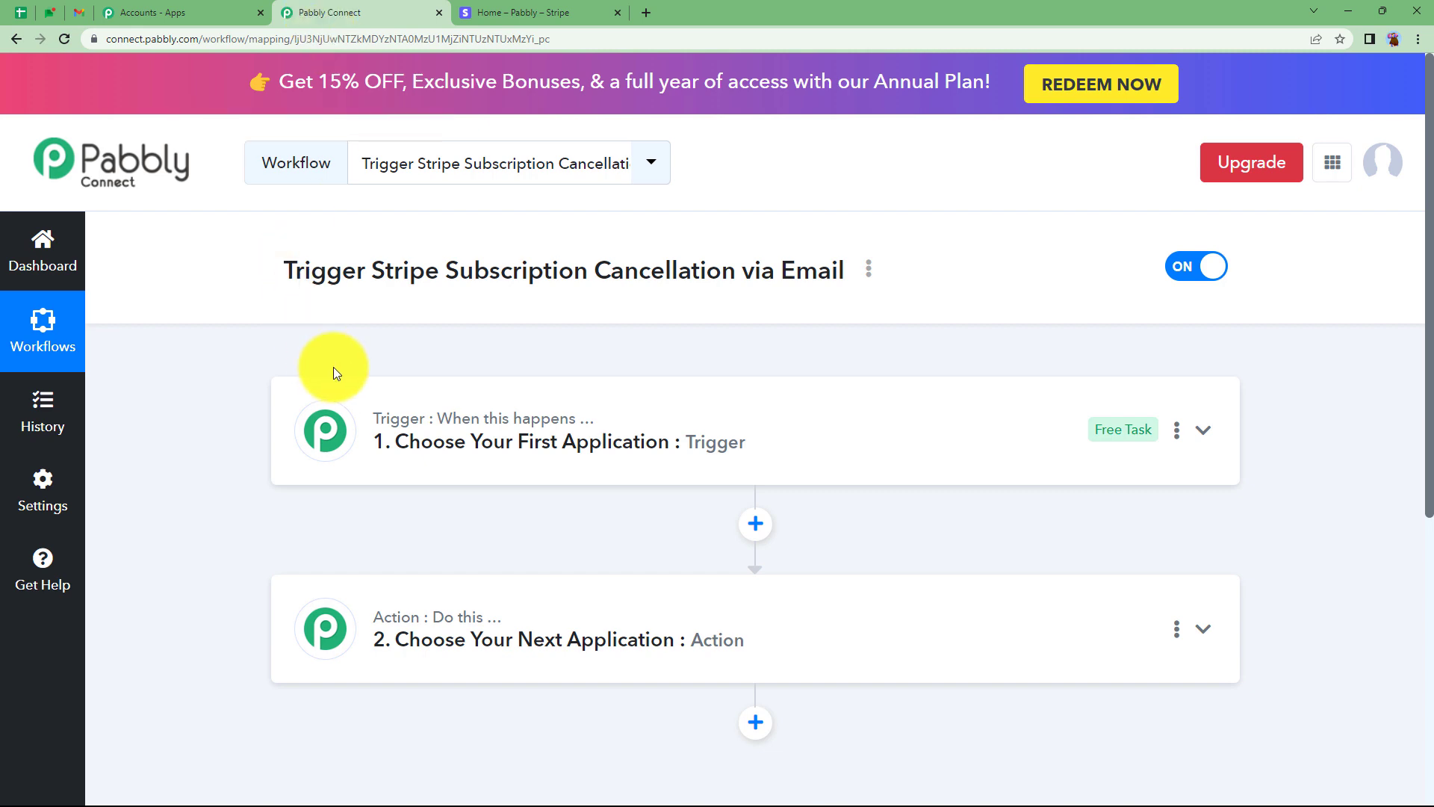
Search 'ema' and set the trigger app to Email Parser by Pabbly
{"action": "left_click", "coordinate": [589, 7]}
{"action": "left_click", "coordinate": [343, 11]}
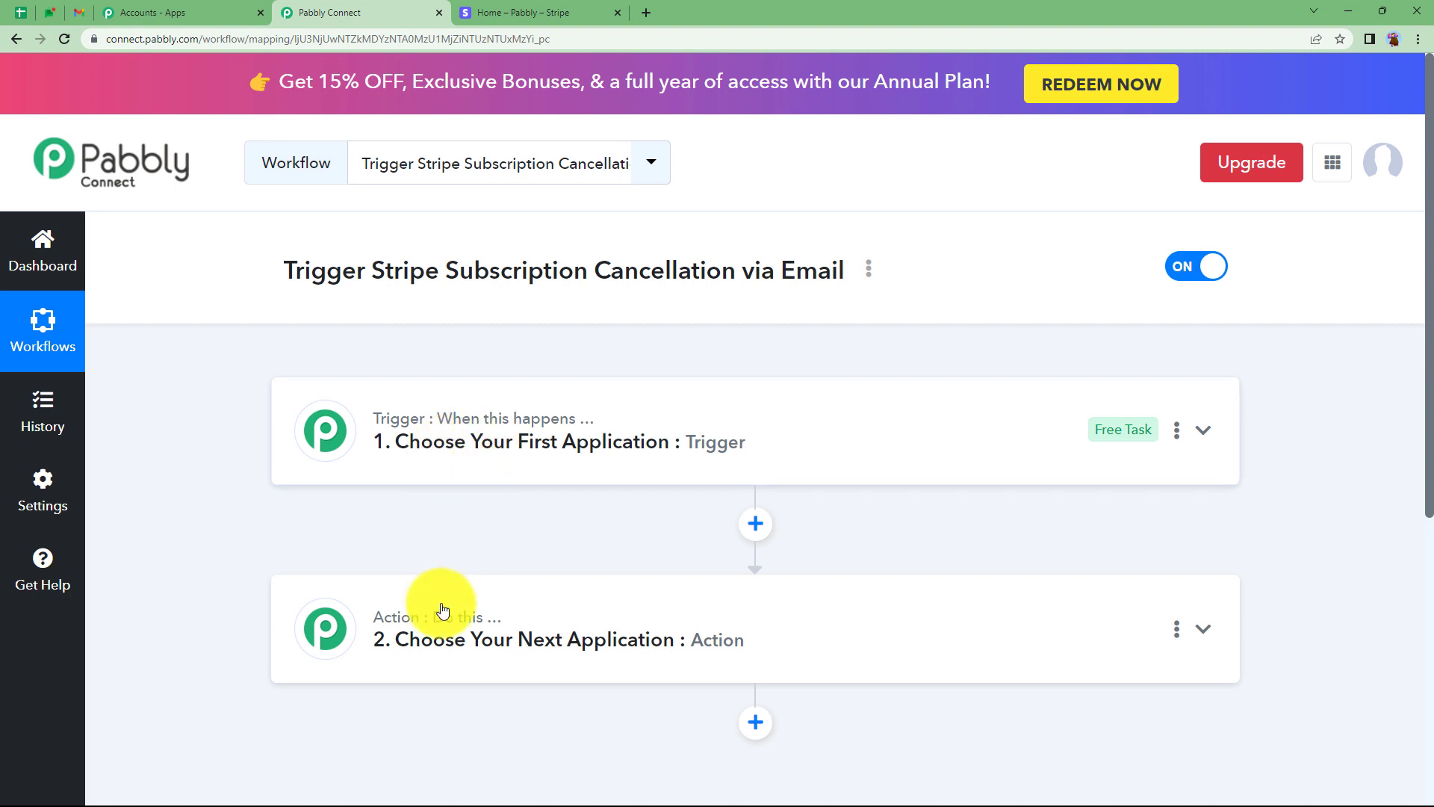
{"action": "mouse_move", "coordinate": [492, 605]}
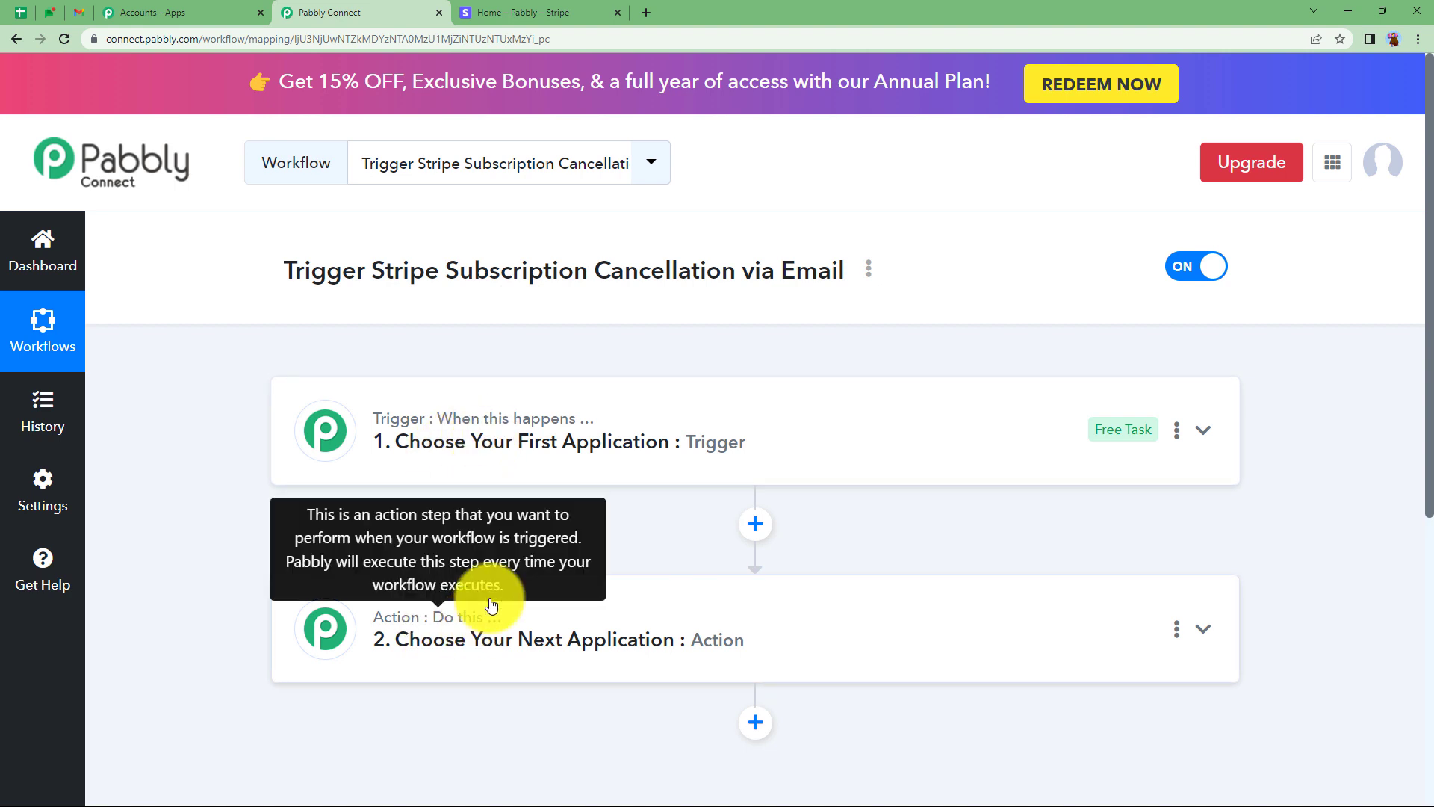
{"action": "left_click", "coordinate": [559, 426]}
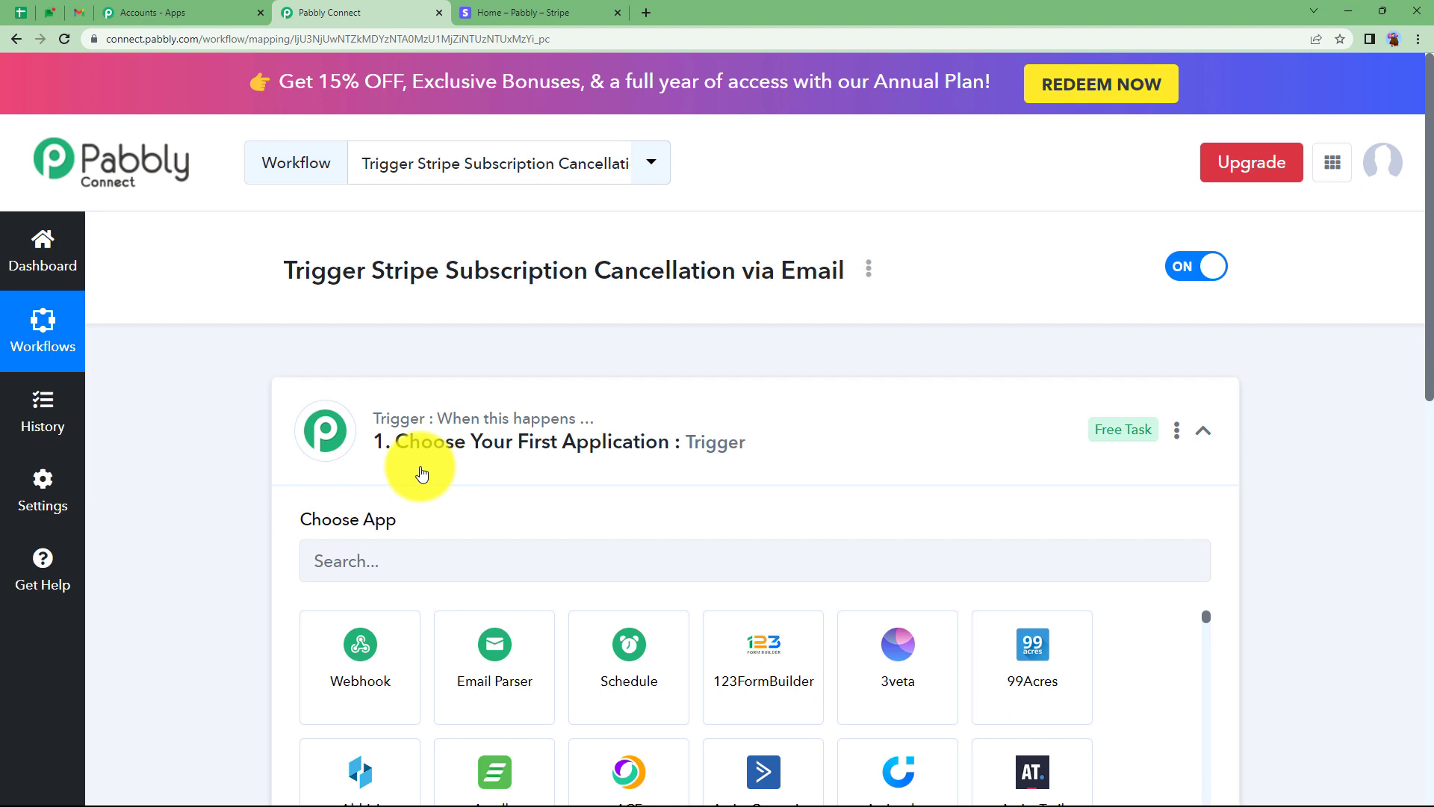
{"action": "left_click", "coordinate": [454, 445]}
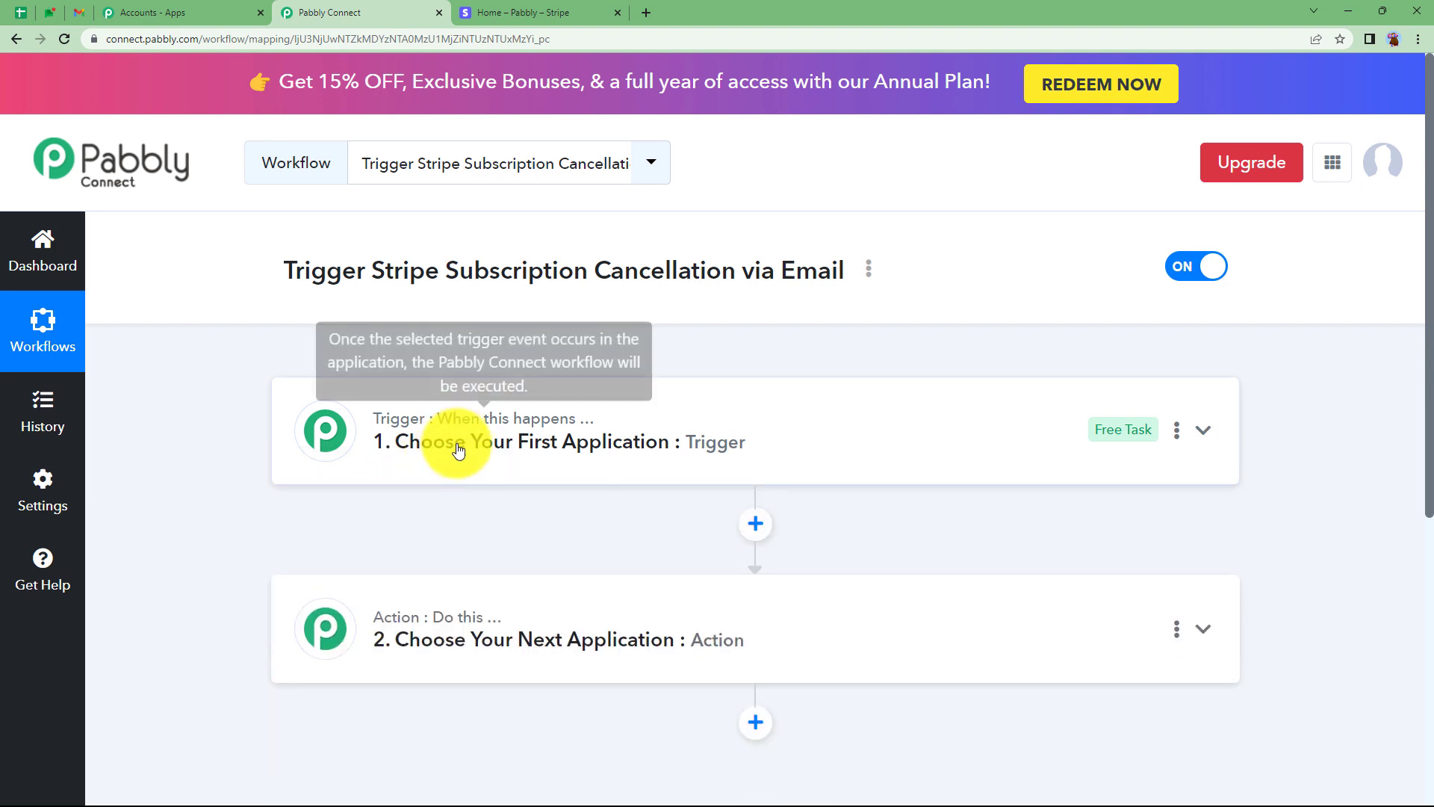
{"action": "mouse_move", "coordinate": [439, 609]}
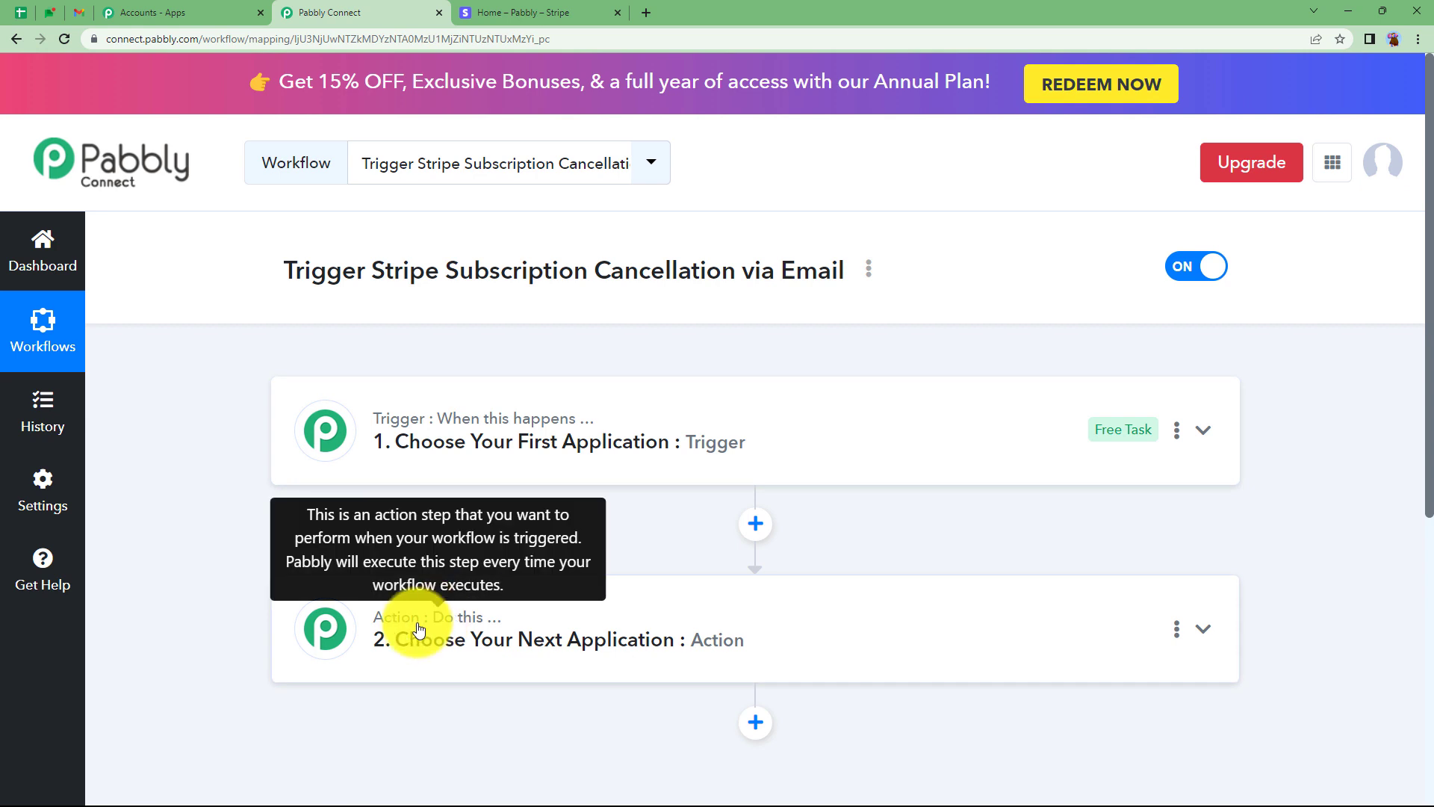
{"action": "left_click", "coordinate": [471, 444]}
{"action": "type", "text": "email"}
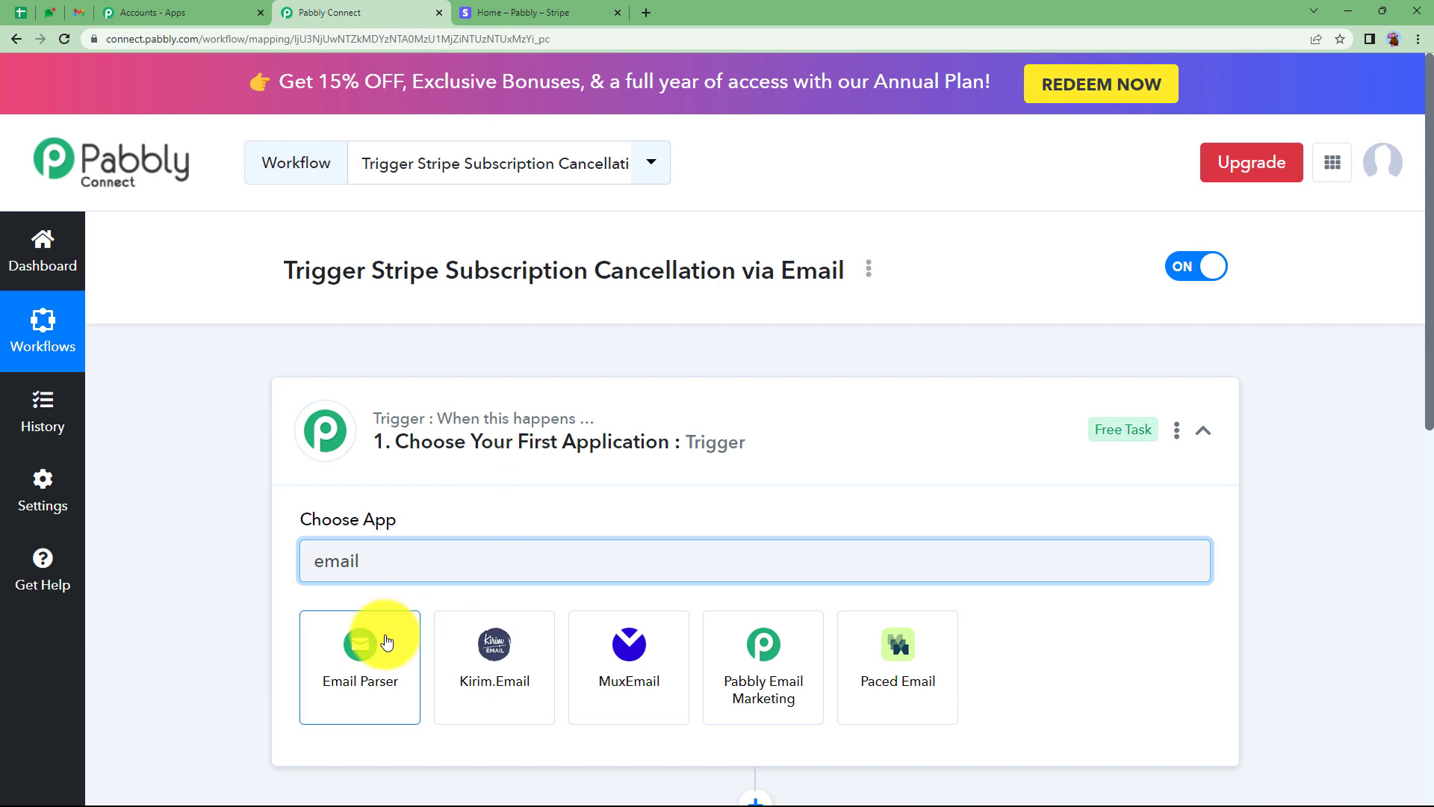
{"action": "left_click", "coordinate": [387, 643]}
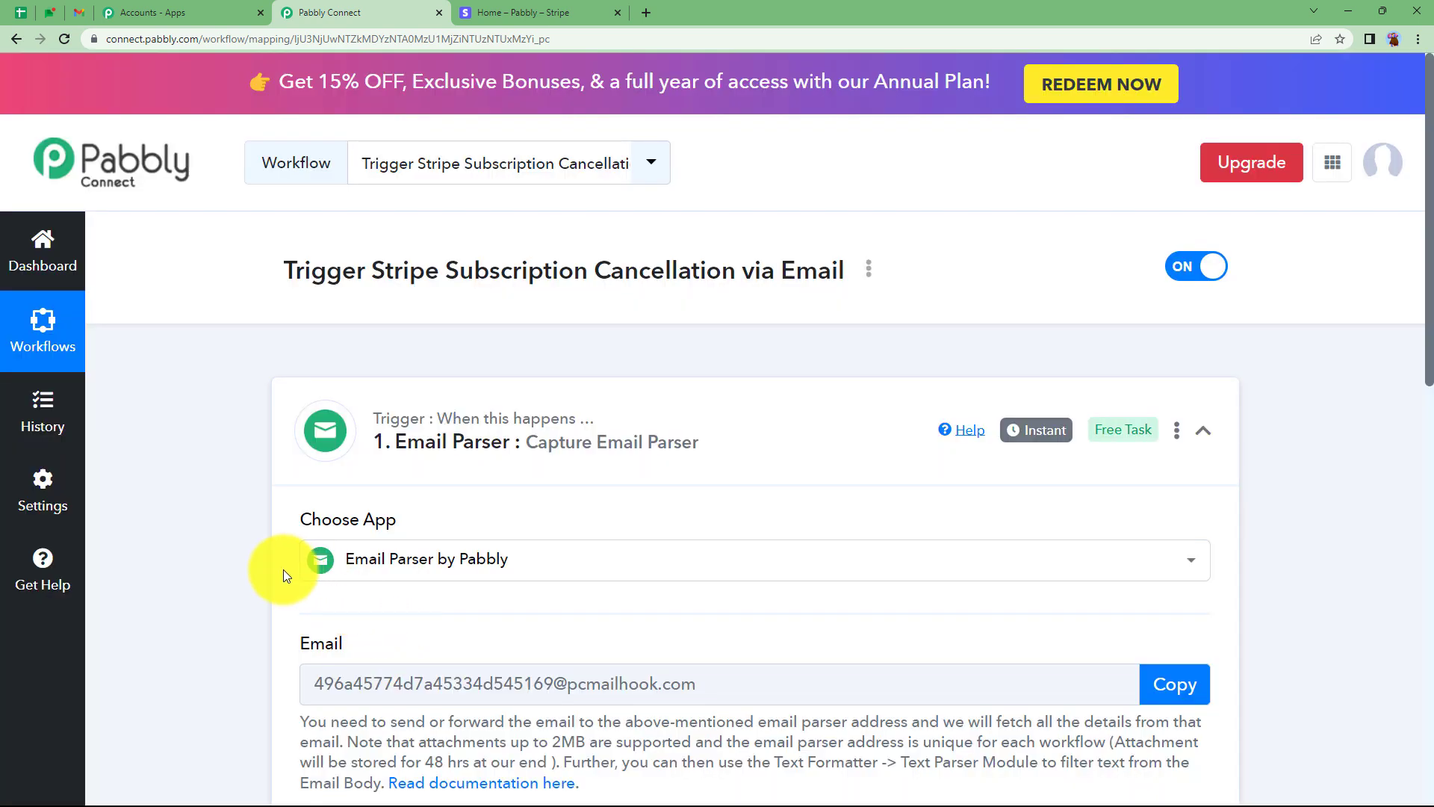
Scroll down to the parser's unique email address, then go to the Gmail inbox
{"action": "scroll", "coordinate": [267, 568], "scroll_direction": "down", "scroll_amount": 1}
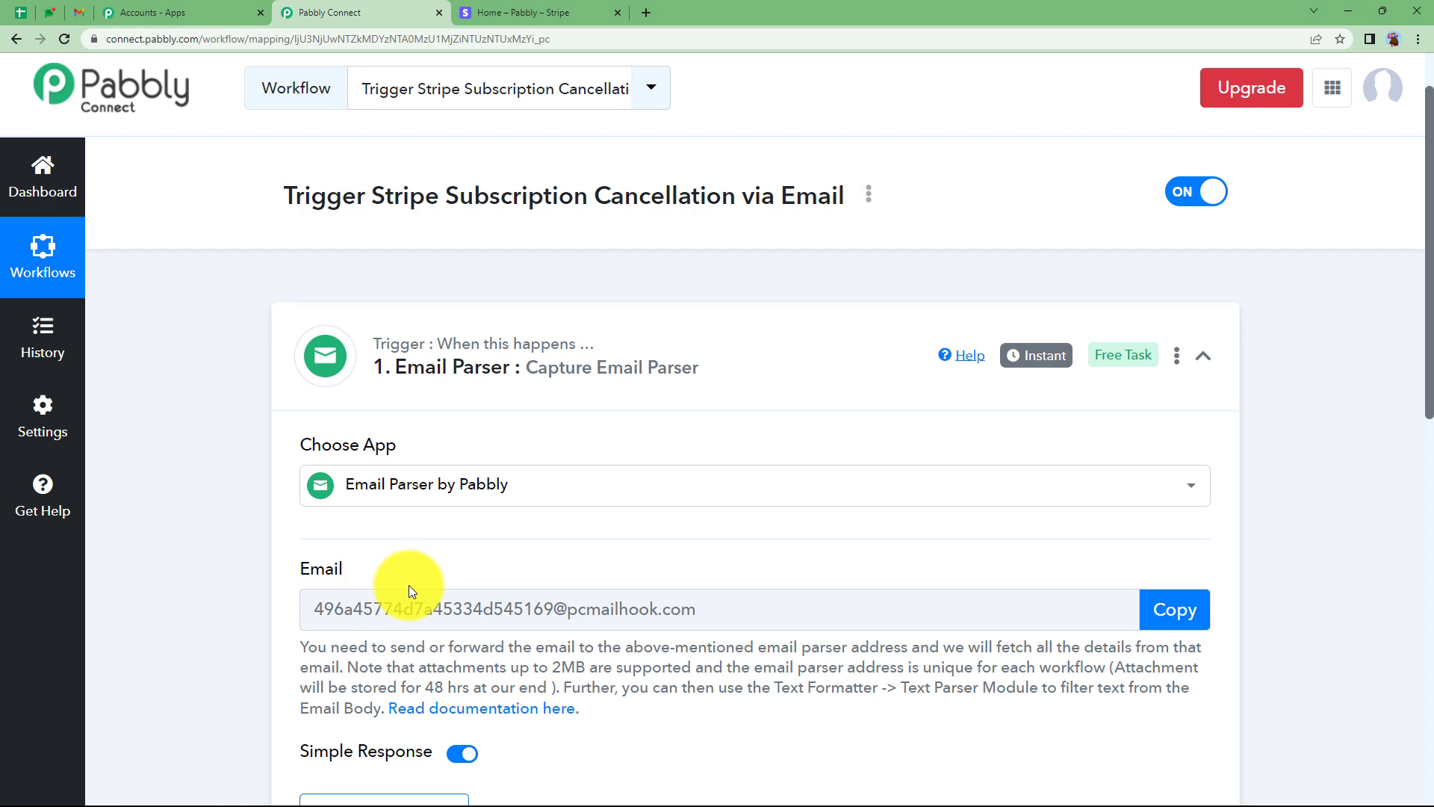
{"action": "scroll", "coordinate": [499, 548], "scroll_direction": "down", "scroll_amount": 2}
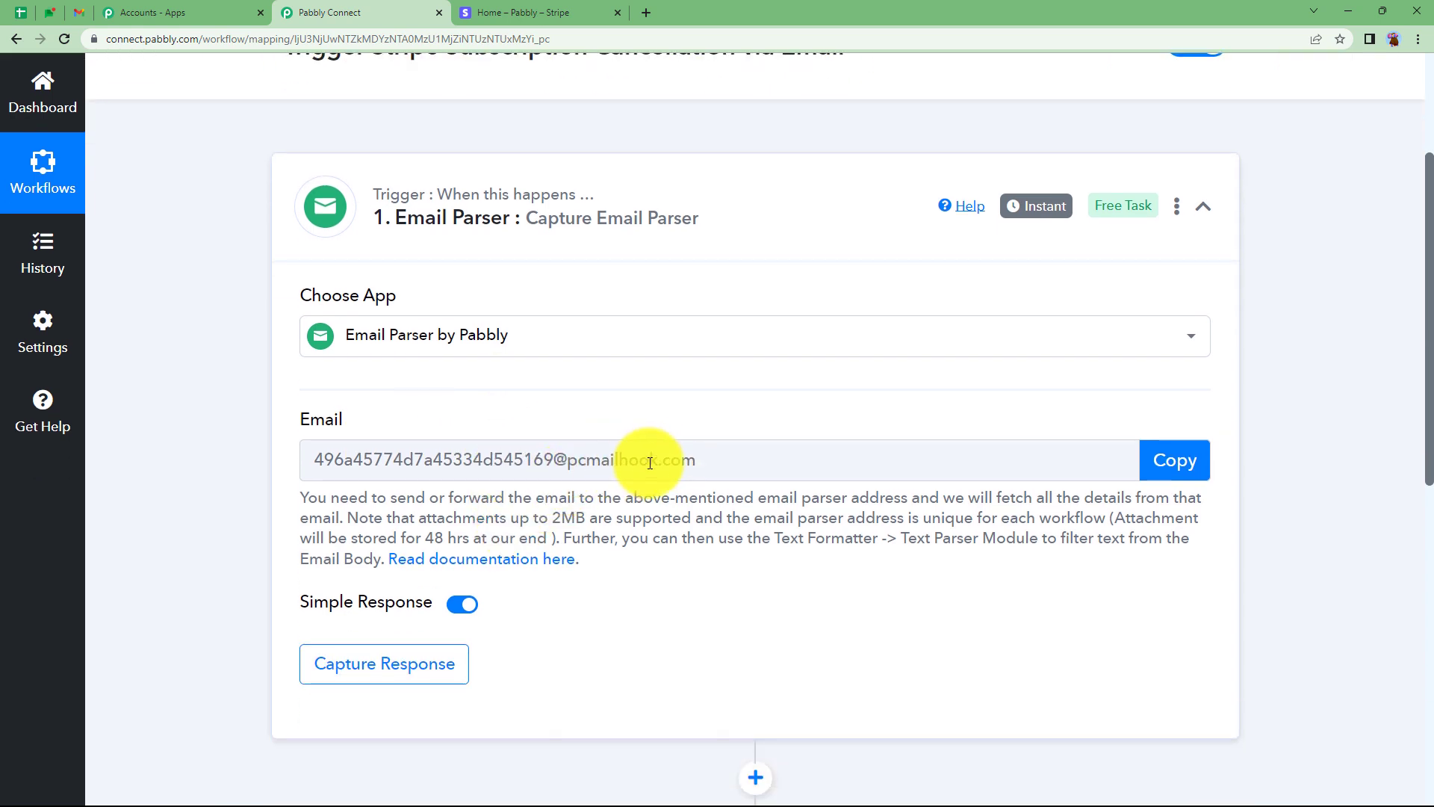
{"action": "mouse_move", "coordinate": [472, 217]}
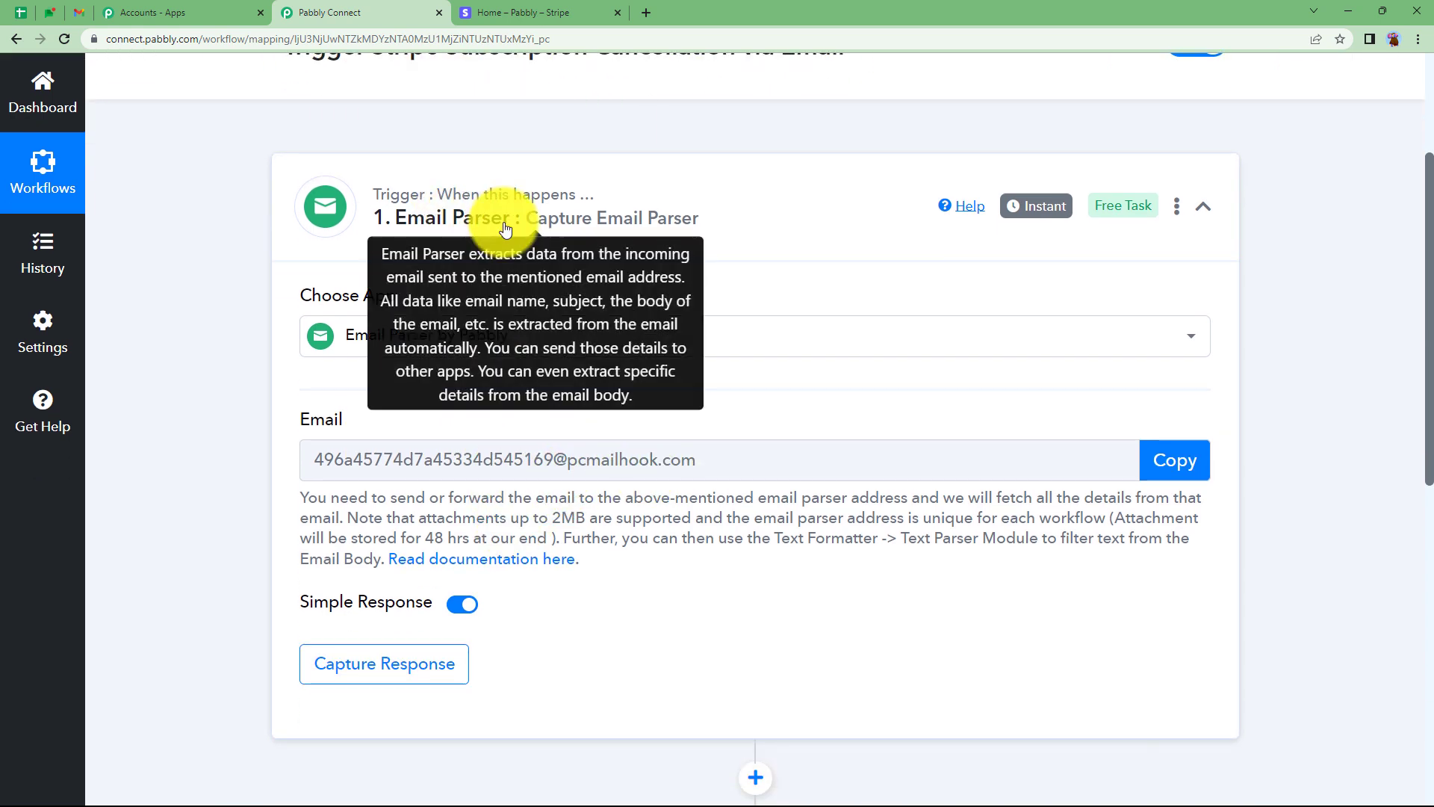
{"action": "left_click", "coordinate": [79, 12]}
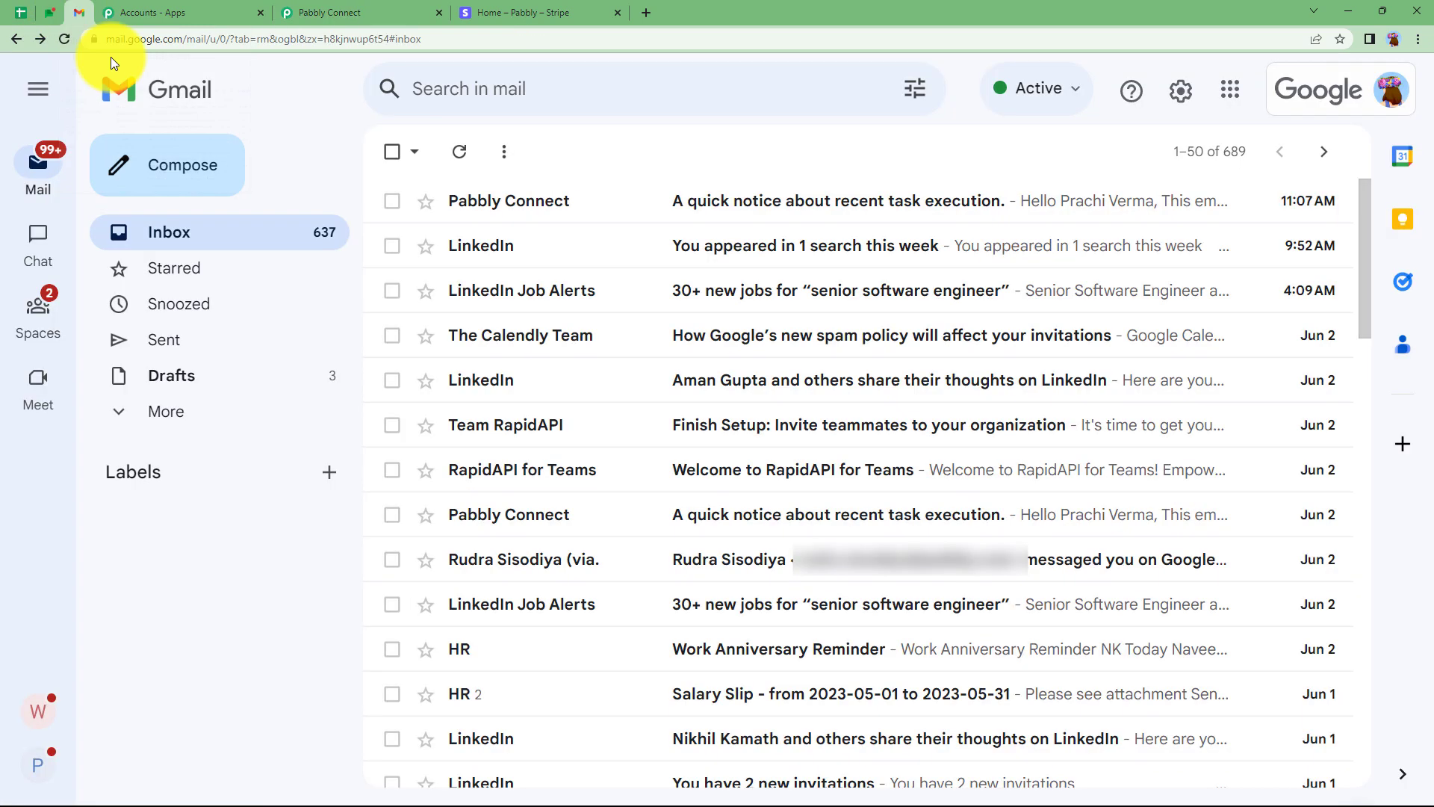
Open Gmail's Forwarding and POP/IMAP settings via See all settings, then return to Pabbly
{"action": "left_click", "coordinate": [312, 10]}
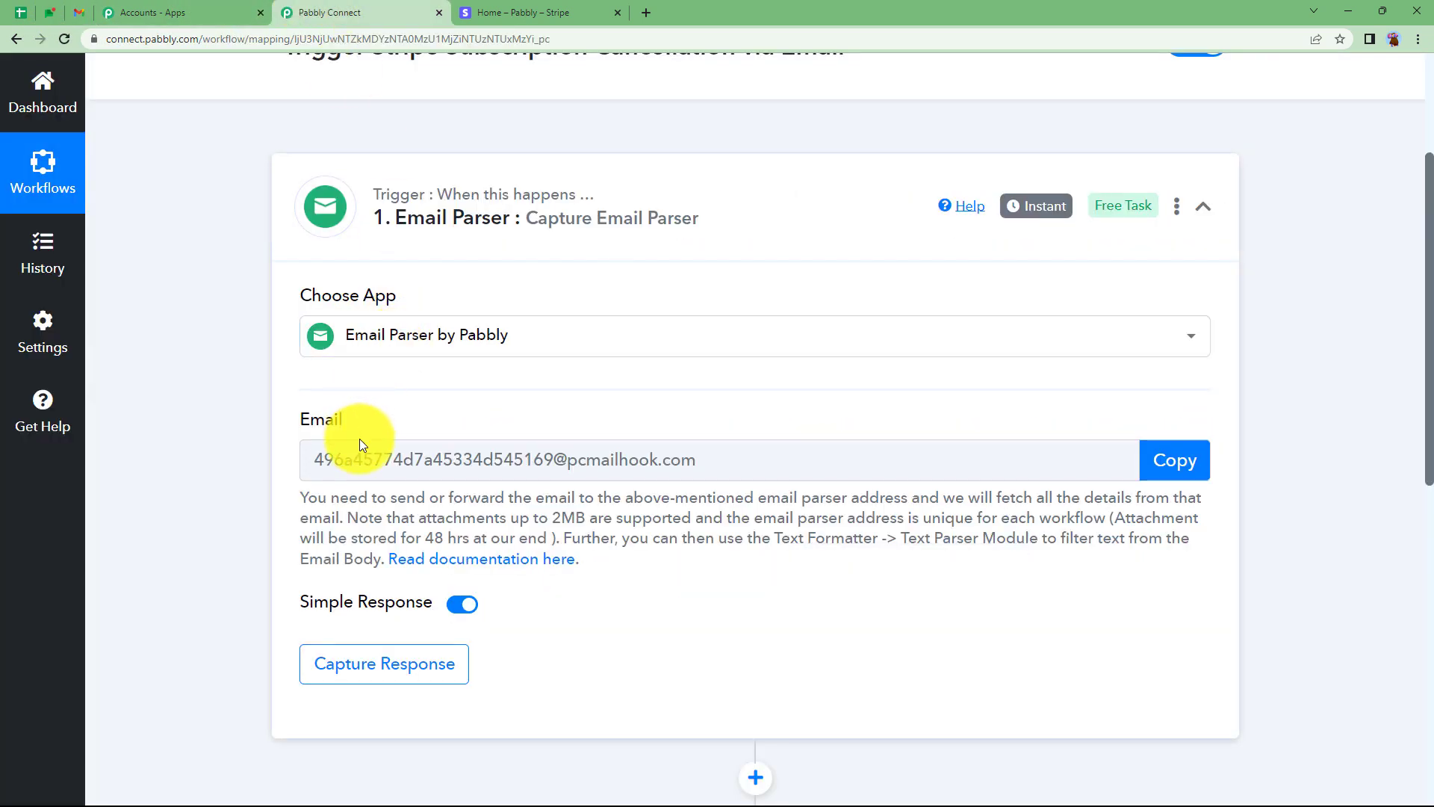
{"action": "left_click", "coordinate": [78, 12]}
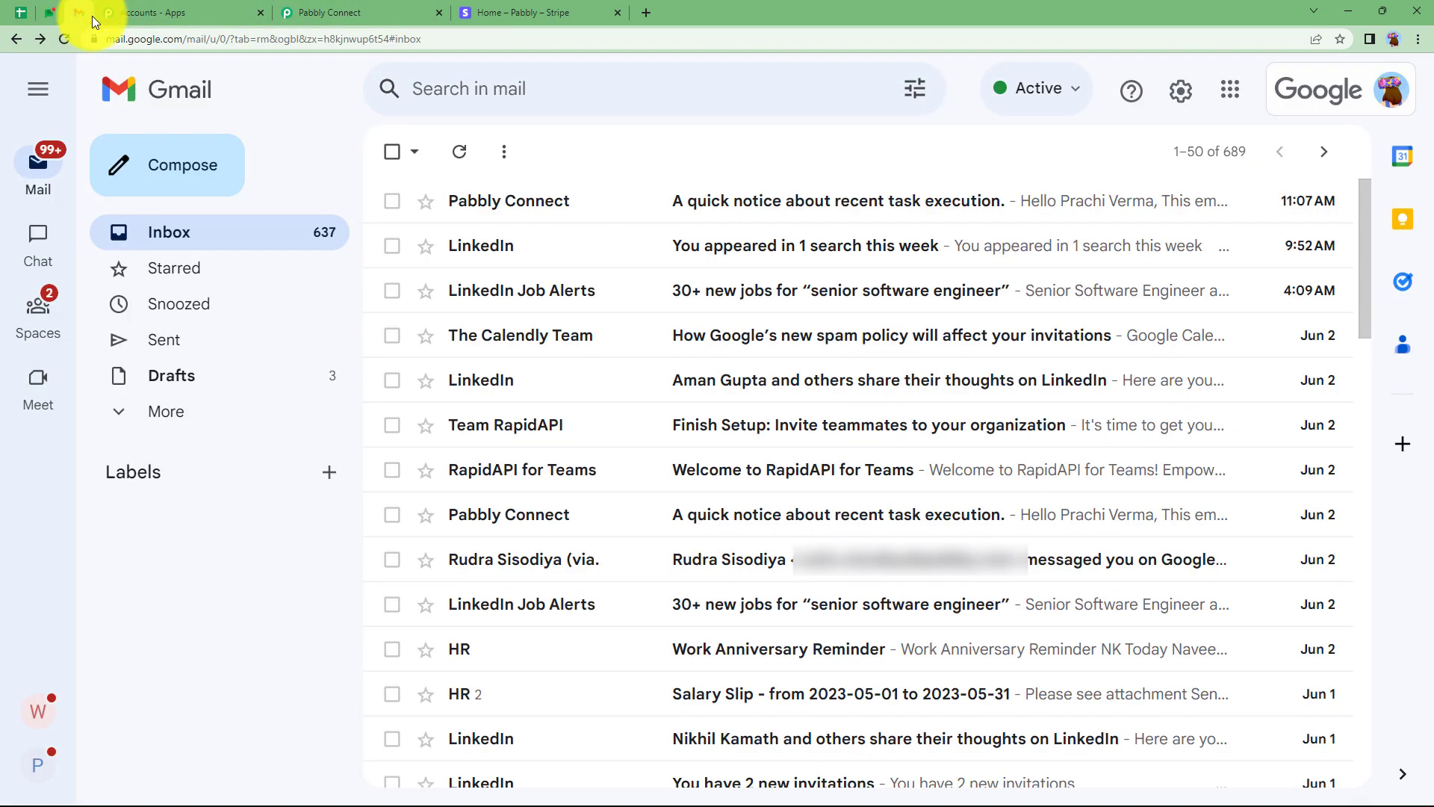
{"action": "left_click", "coordinate": [1177, 98]}
{"action": "left_click", "coordinate": [1179, 213]}
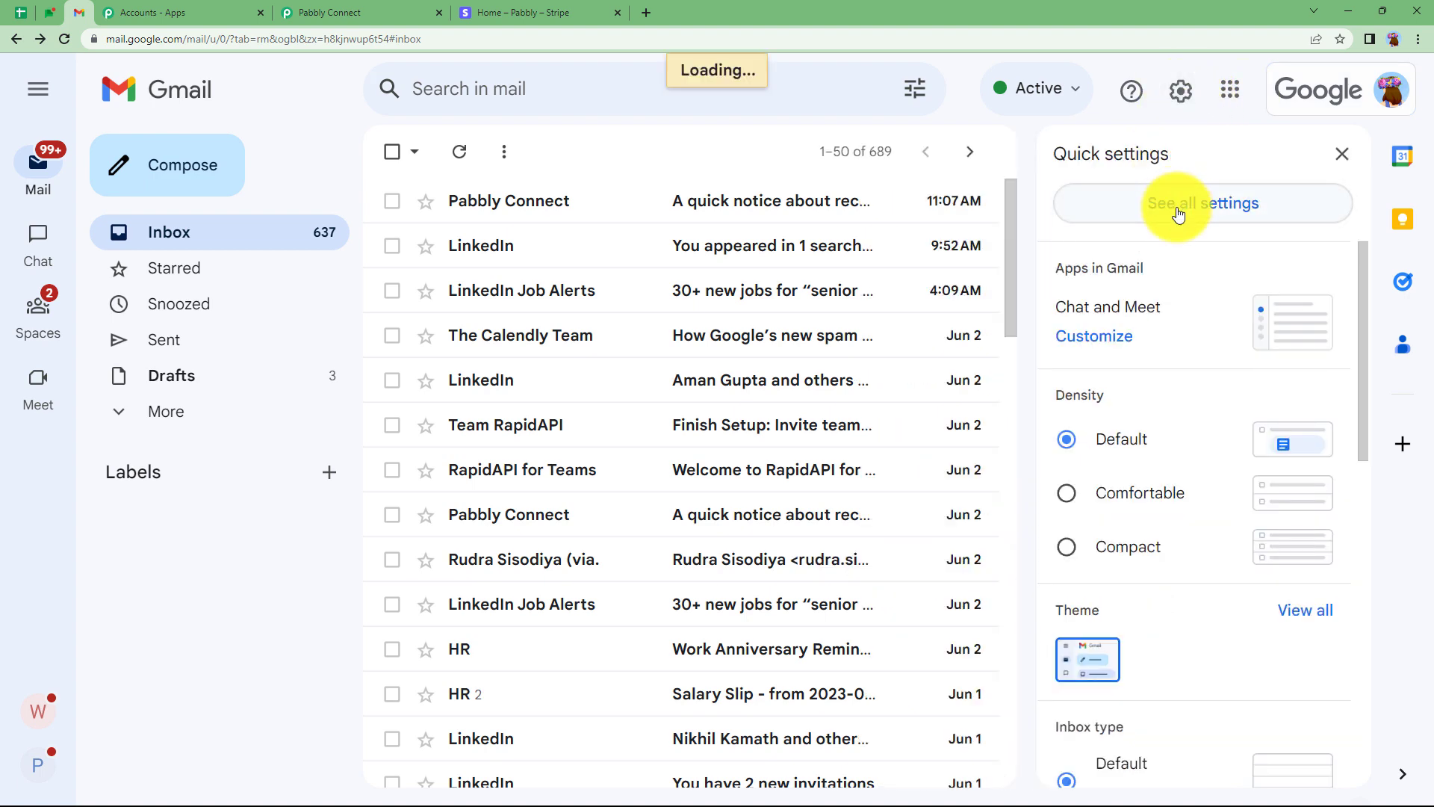
{"action": "left_click", "coordinate": [956, 199]}
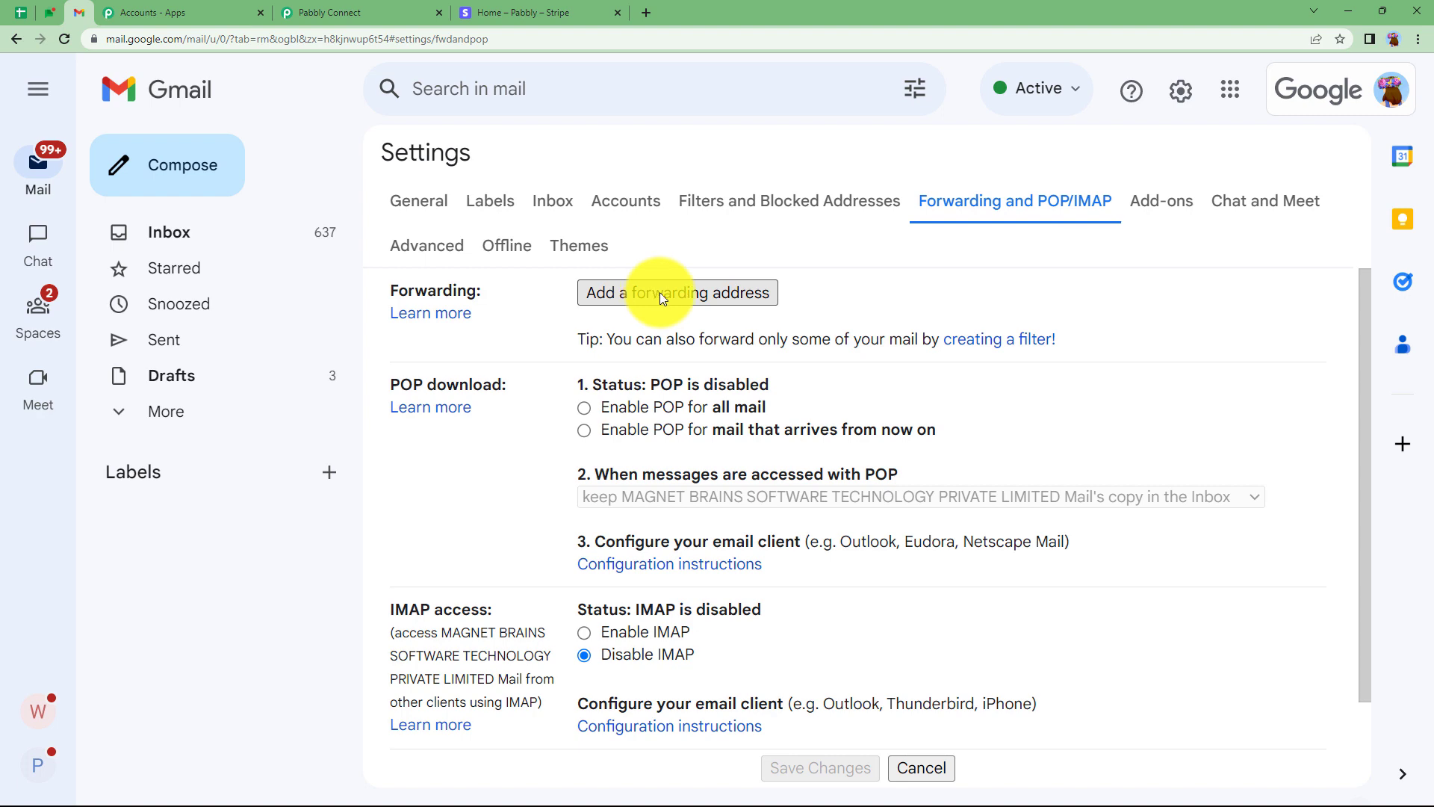
{"action": "left_click", "coordinate": [351, 13]}
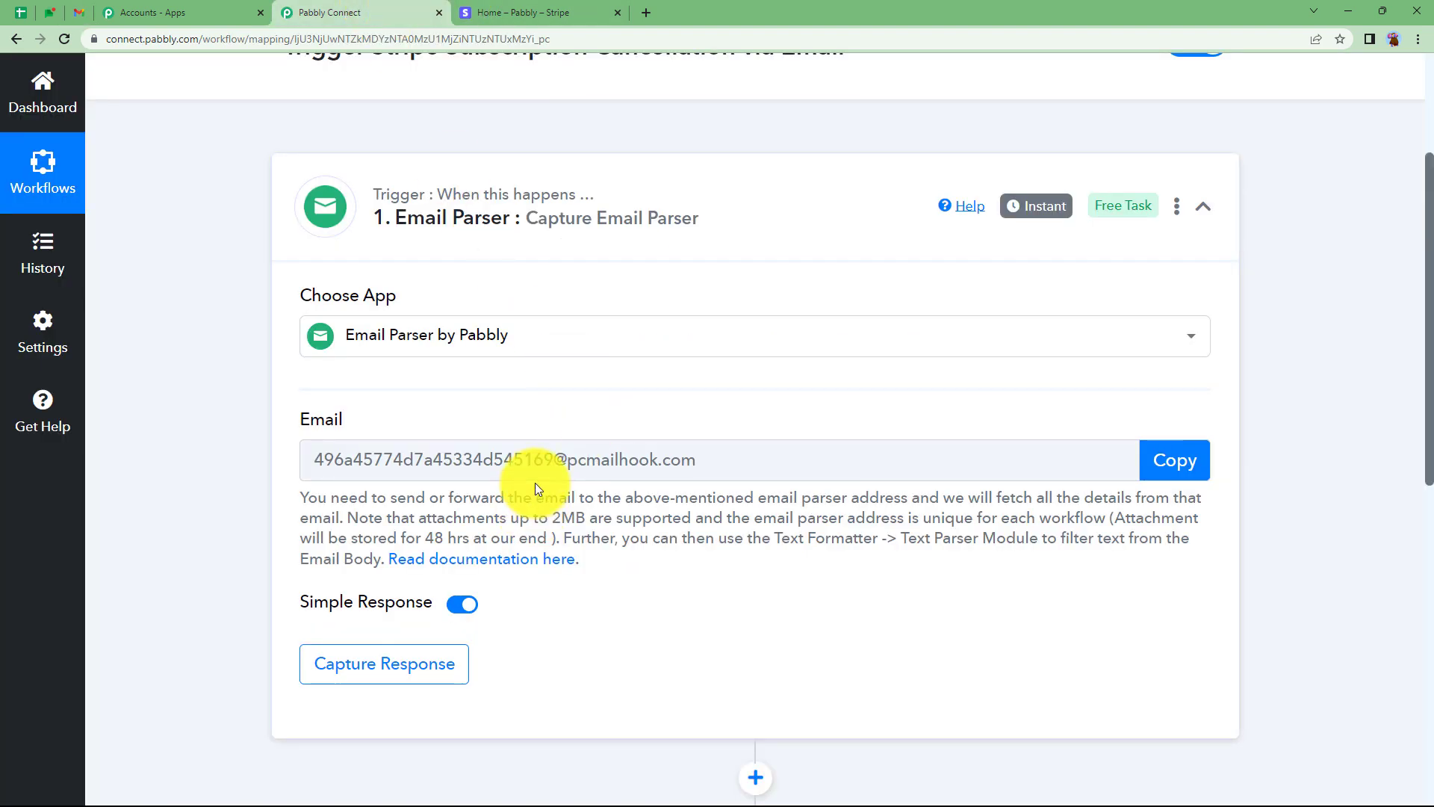
Add the copied Email Parser address as a Gmail forwarding address and proceed
{"action": "left_click", "coordinate": [1147, 461]}
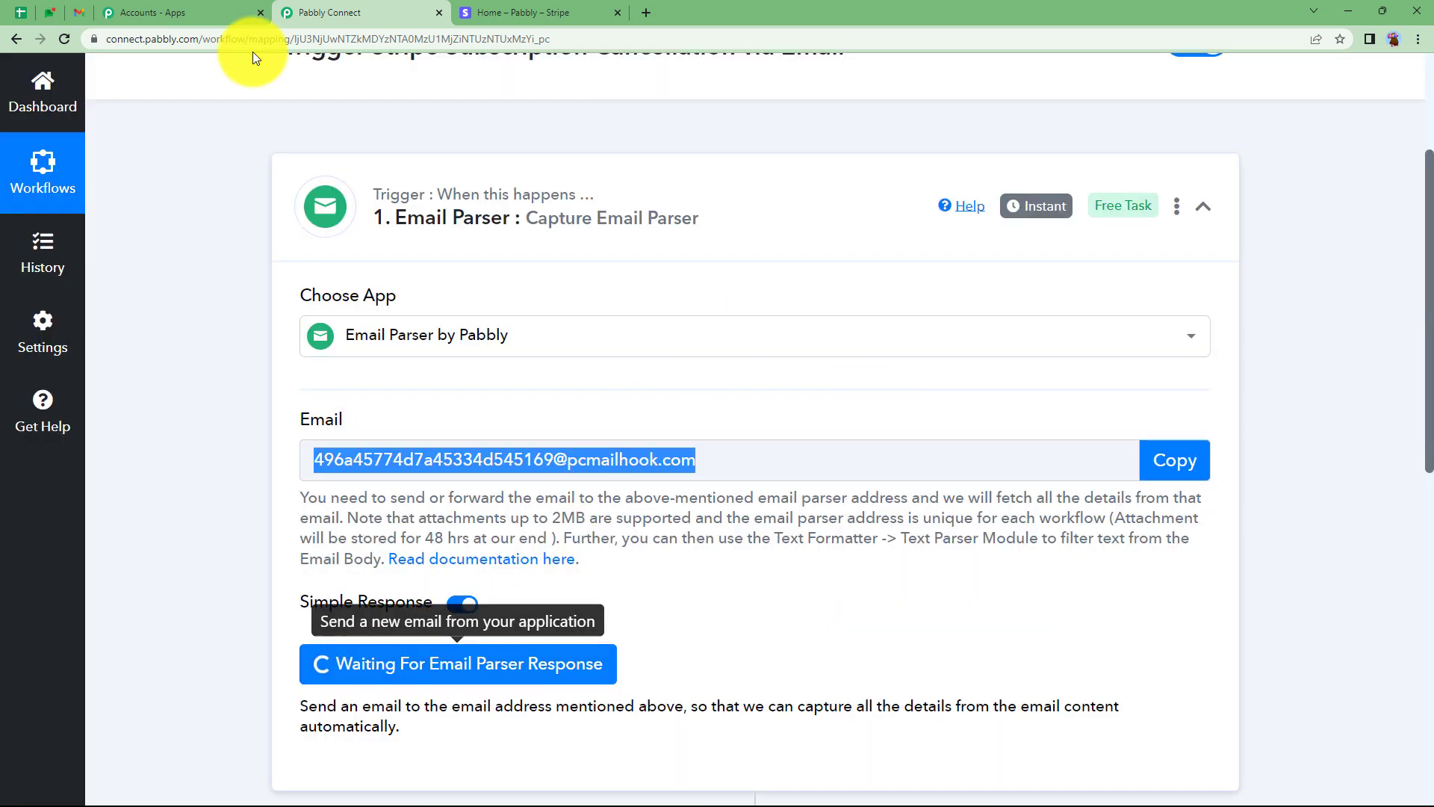
{"action": "left_click", "coordinate": [78, 13]}
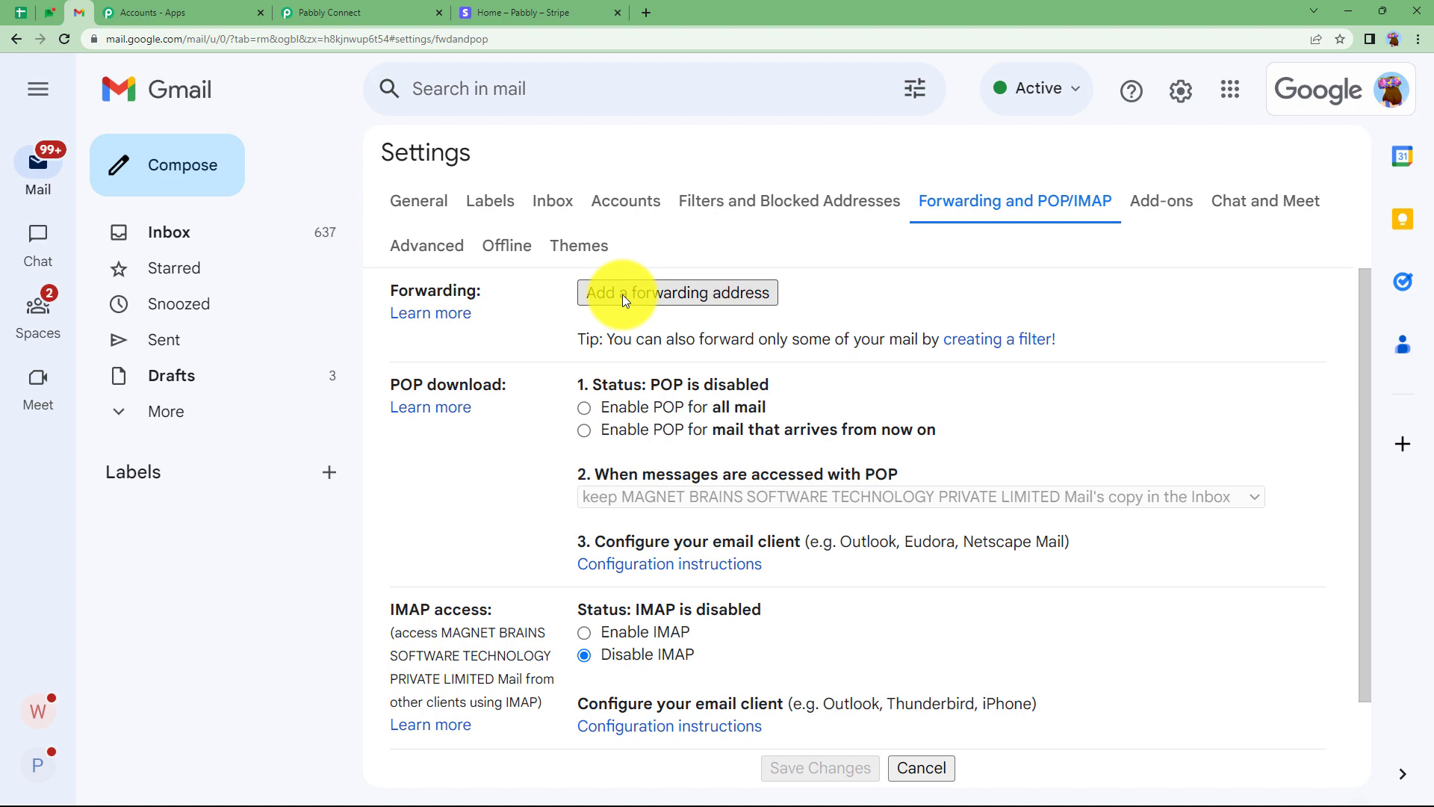
{"action": "left_click", "coordinate": [625, 298]}
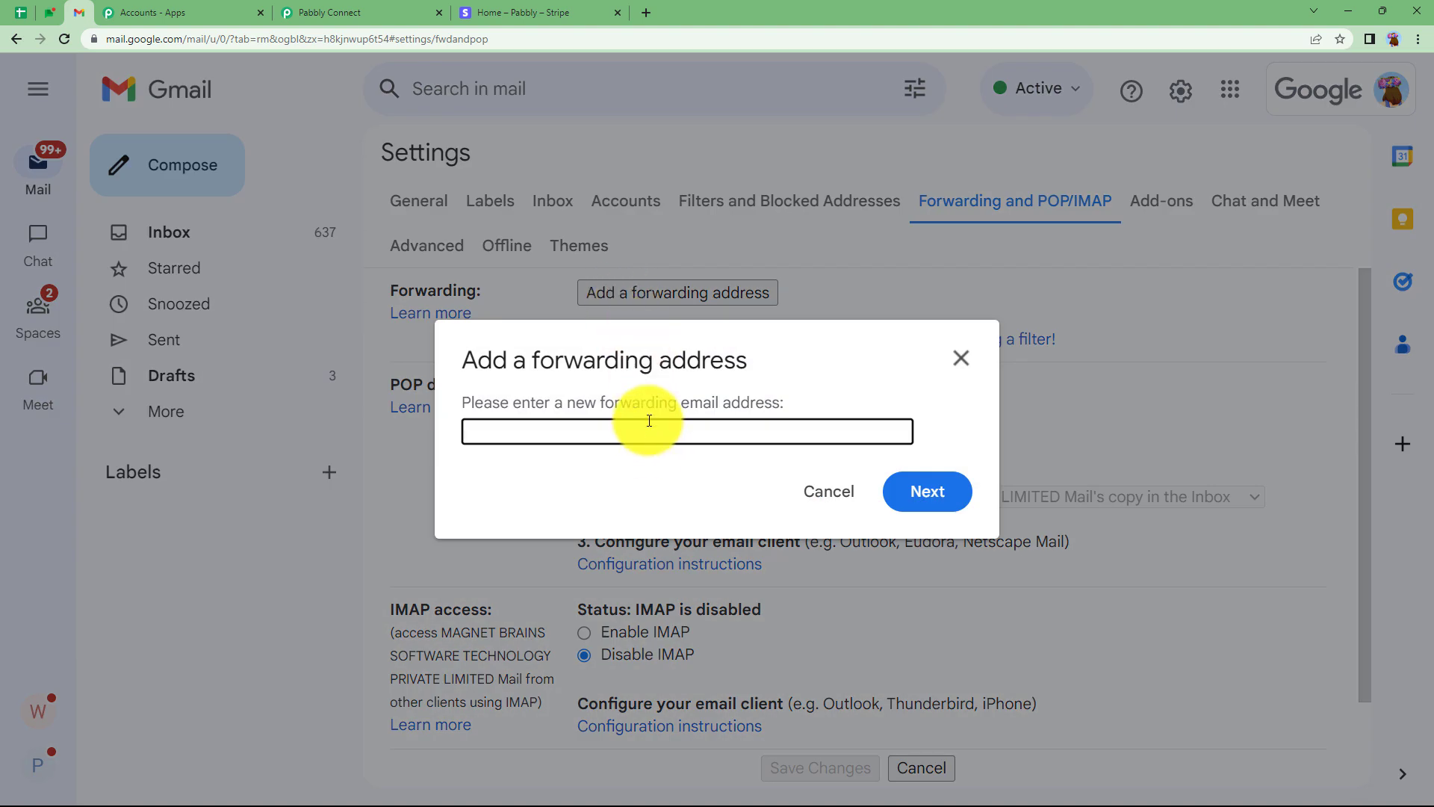
{"action": "key", "text": "ctrl+v"}
{"action": "left_click", "coordinate": [928, 490]}
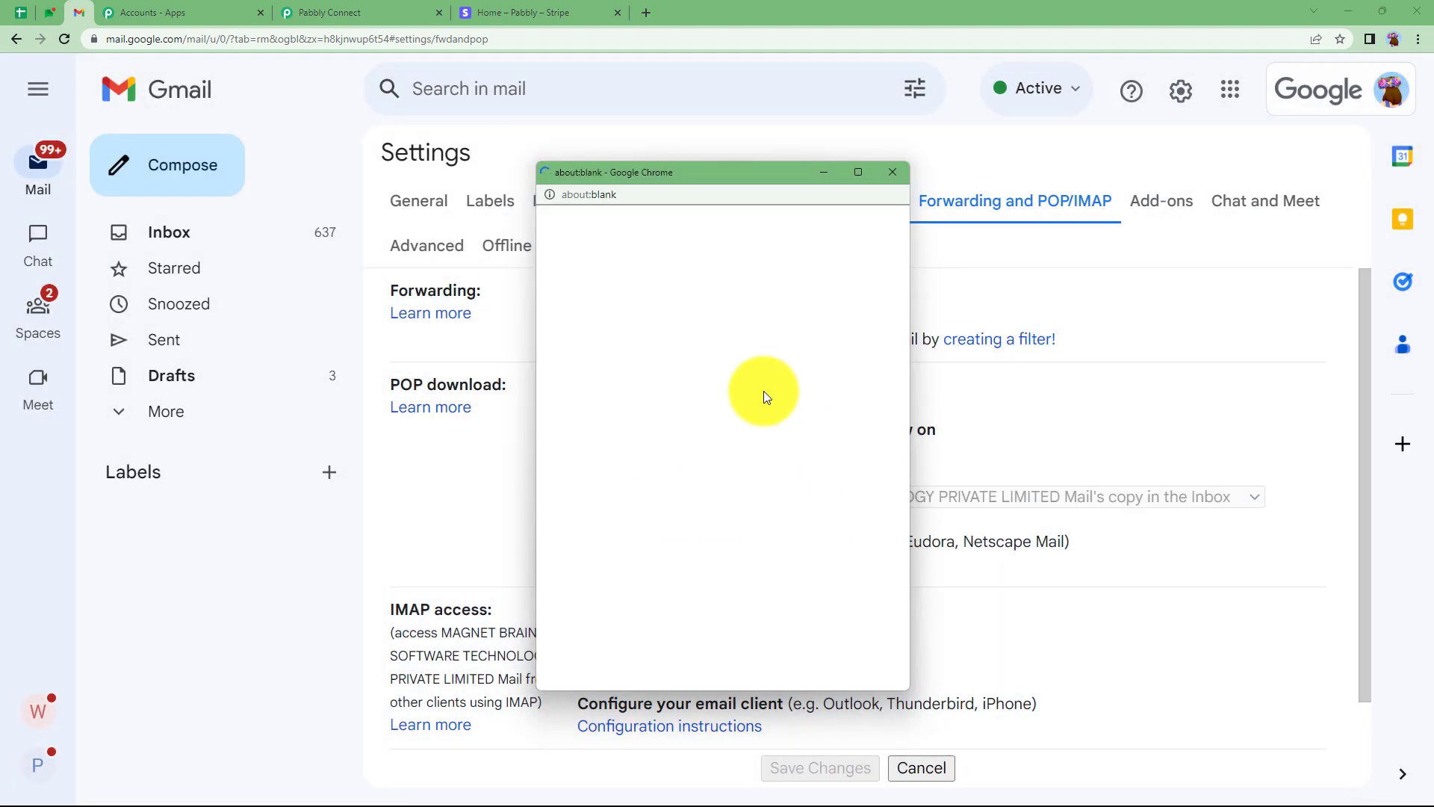
{"action": "left_click", "coordinate": [593, 291]}
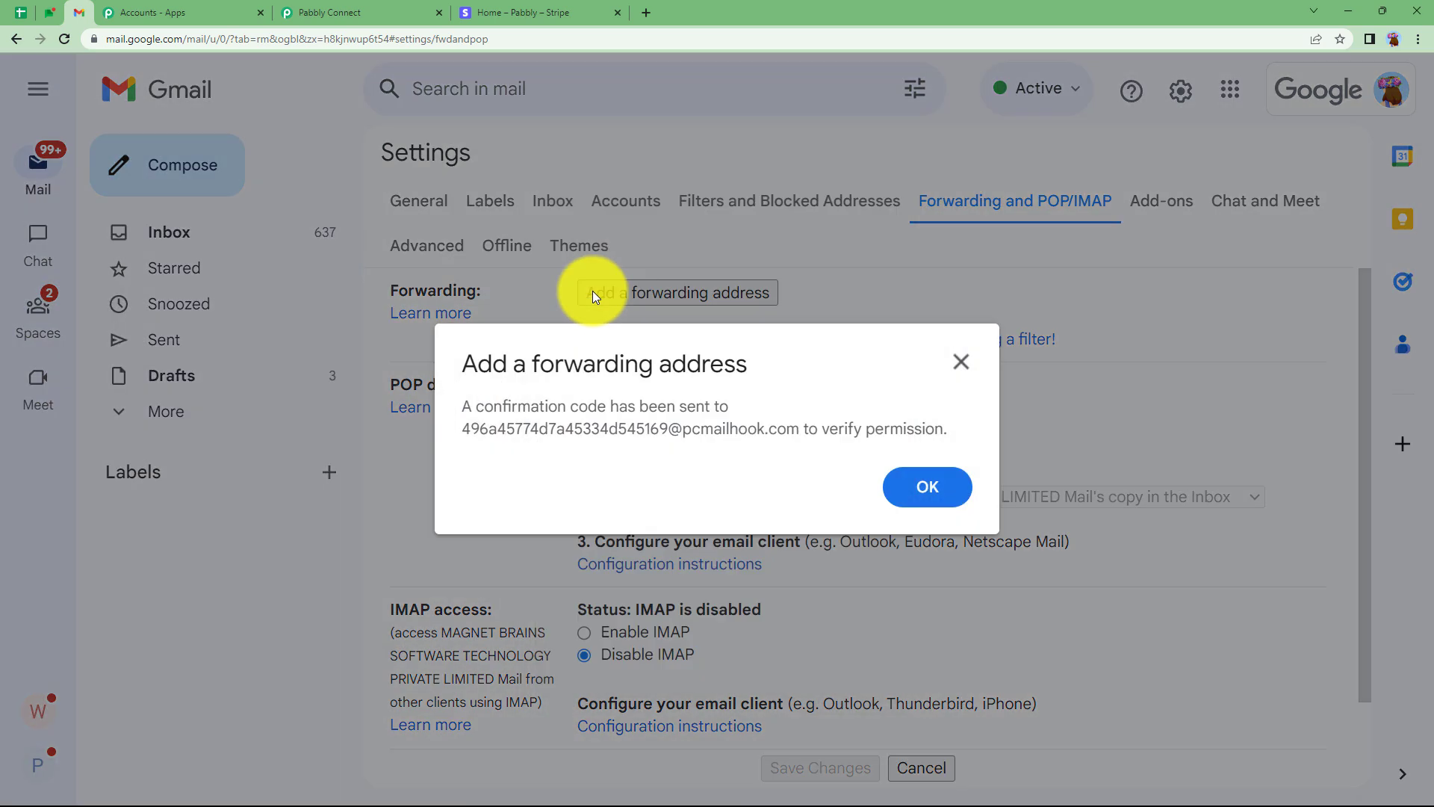
{"action": "left_click", "coordinate": [949, 489]}
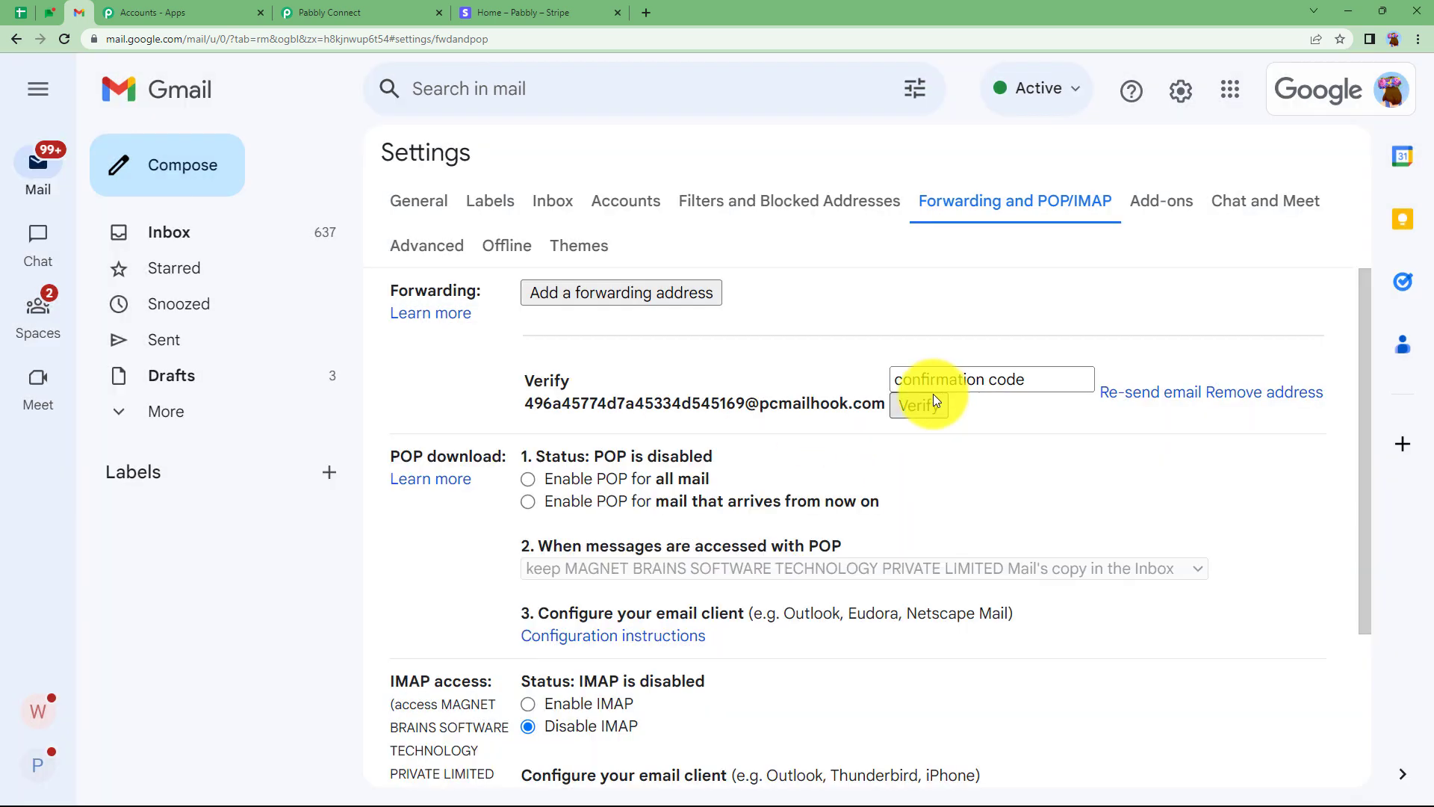
View the captured forwarding confirmation email in the Pabbly trigger
{"action": "left_click", "coordinate": [355, 11]}
{"action": "scroll", "coordinate": [284, 448], "scroll_direction": "down", "scroll_amount": 3}
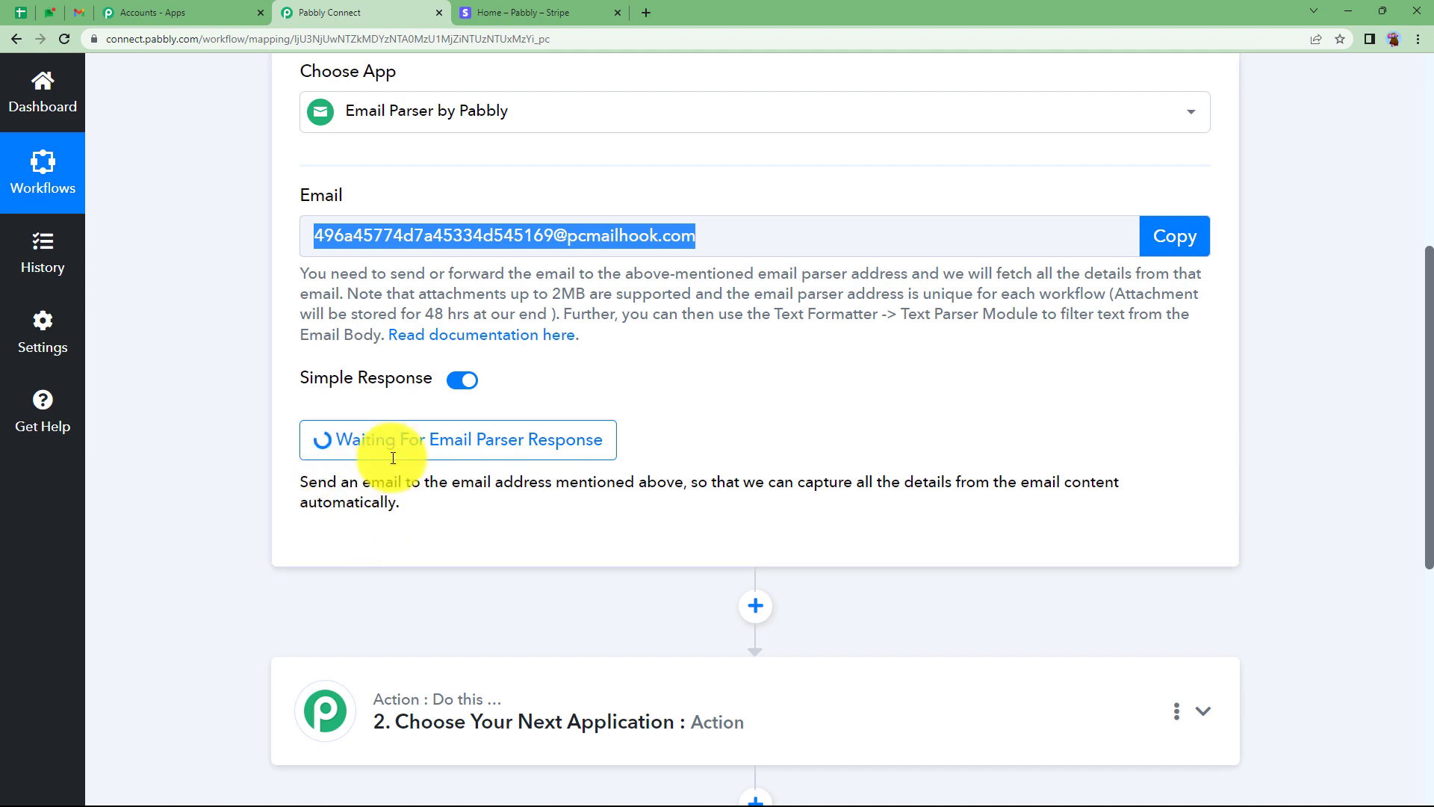
{"action": "scroll", "coordinate": [369, 528], "scroll_direction": "down", "scroll_amount": 4}
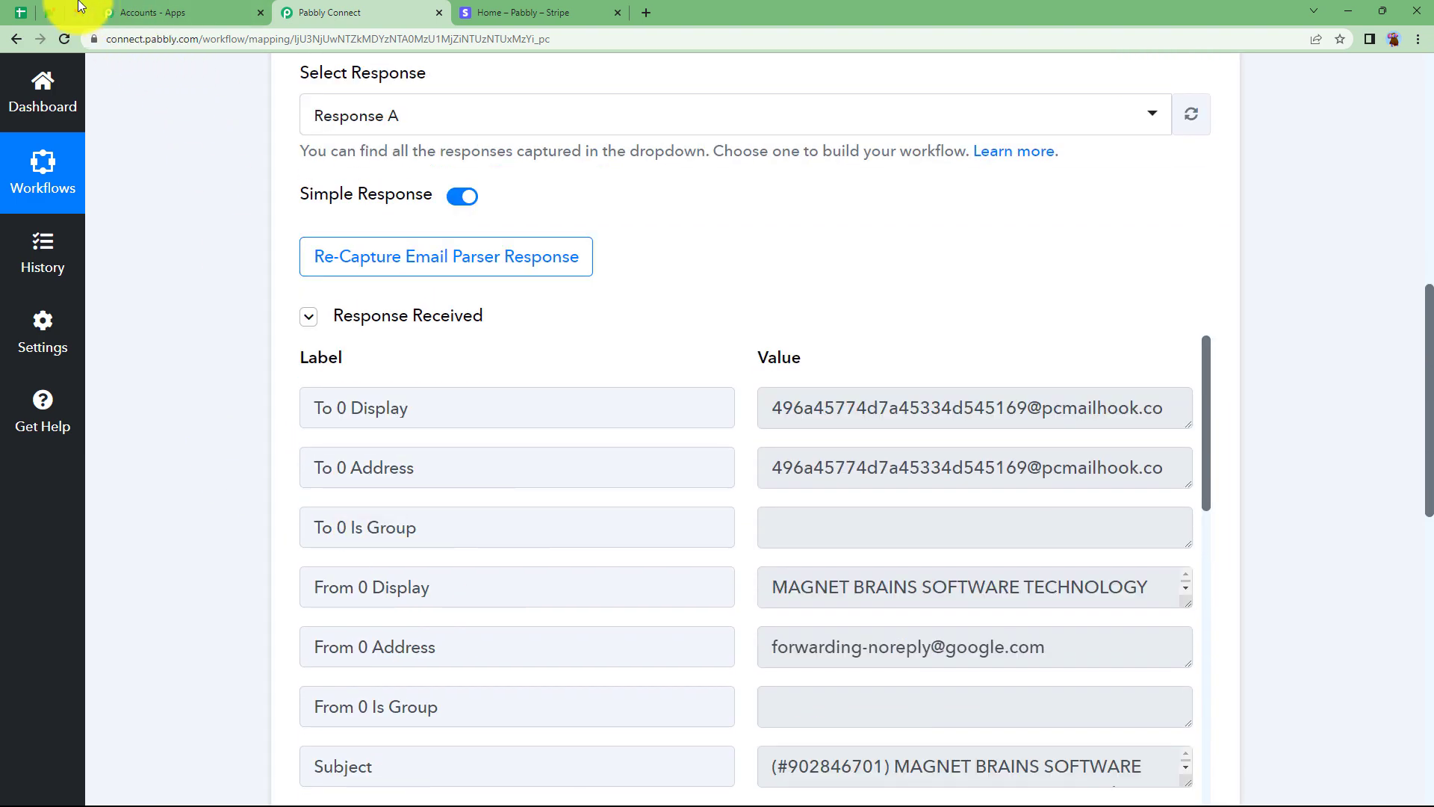
Copy the confirmation code from the captured email's Body Text field
{"action": "left_click", "coordinate": [80, 11]}
{"action": "left_click", "coordinate": [955, 387]}
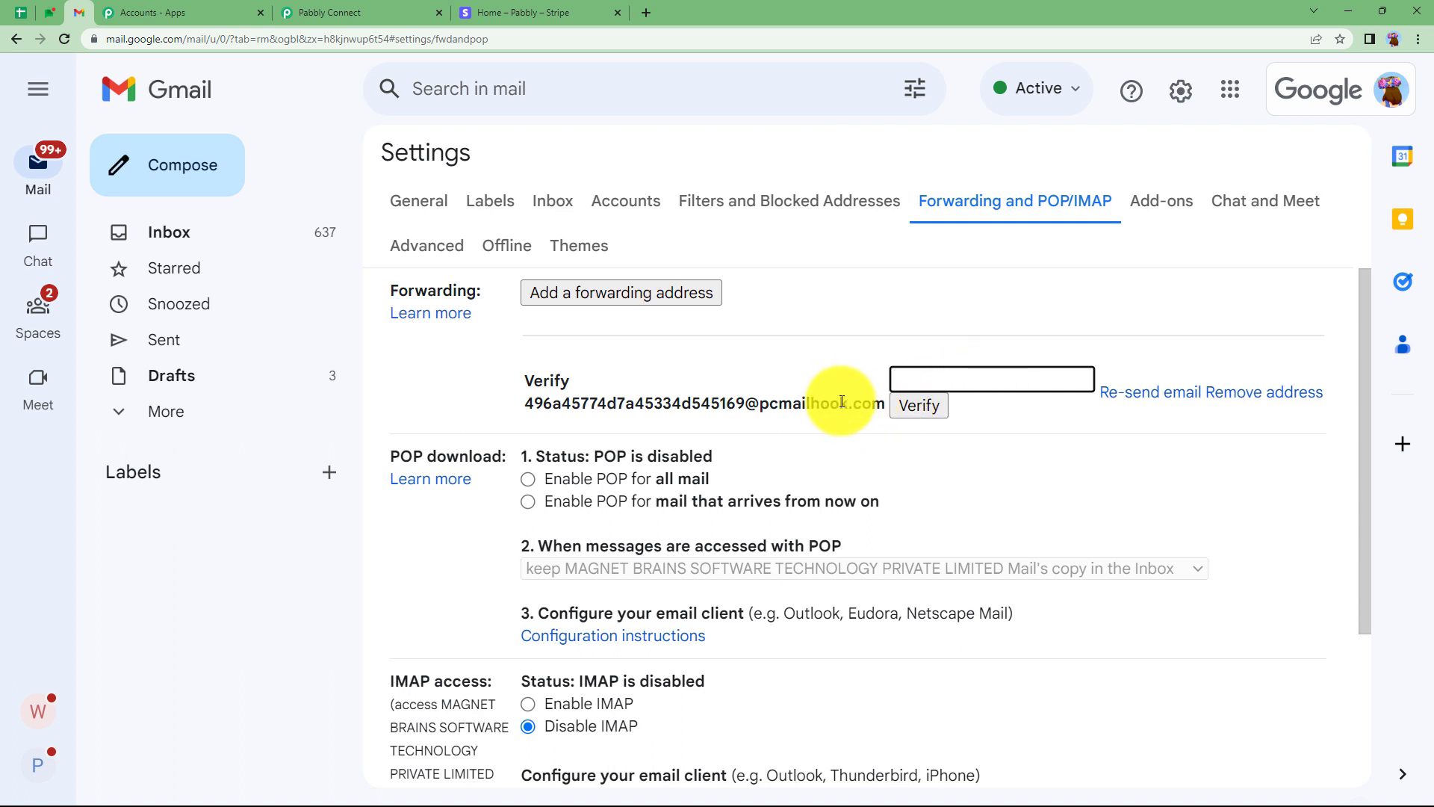
{"action": "left_click", "coordinate": [399, 21]}
{"action": "scroll", "coordinate": [718, 513], "scroll_direction": "down", "scroll_amount": 14}
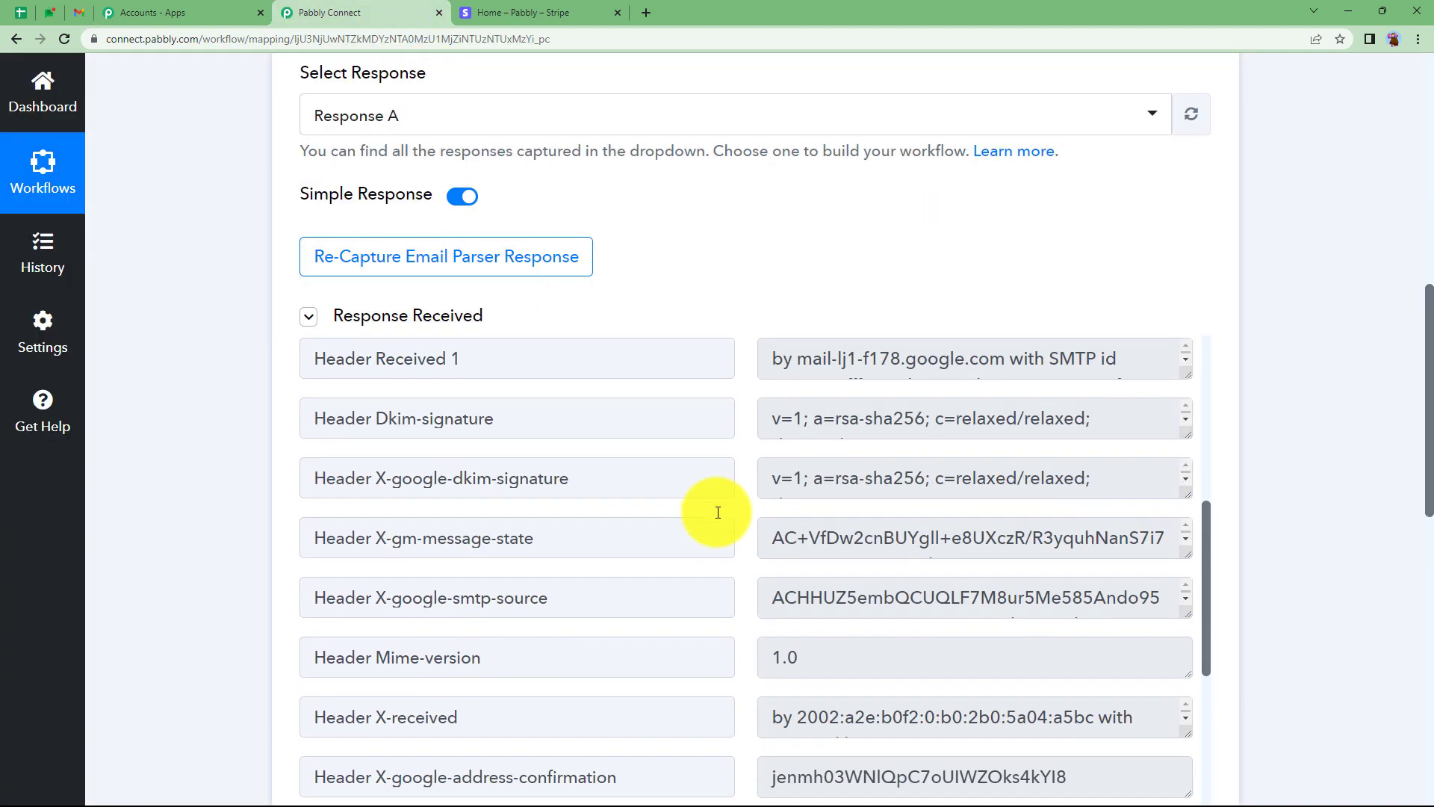
{"action": "scroll", "coordinate": [718, 513], "scroll_direction": "down", "scroll_amount": 3}
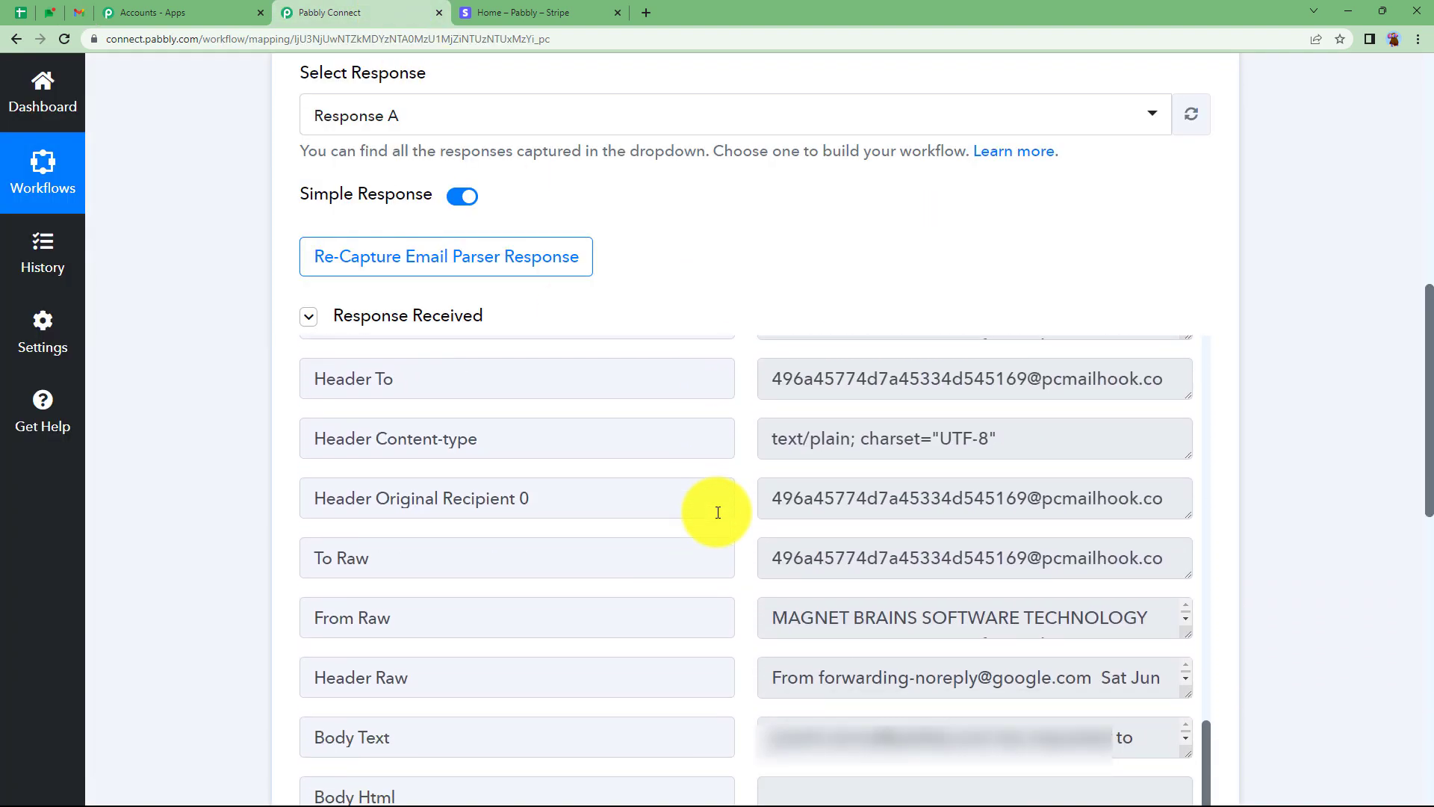
{"action": "scroll", "coordinate": [762, 676], "scroll_direction": "down", "scroll_amount": 1}
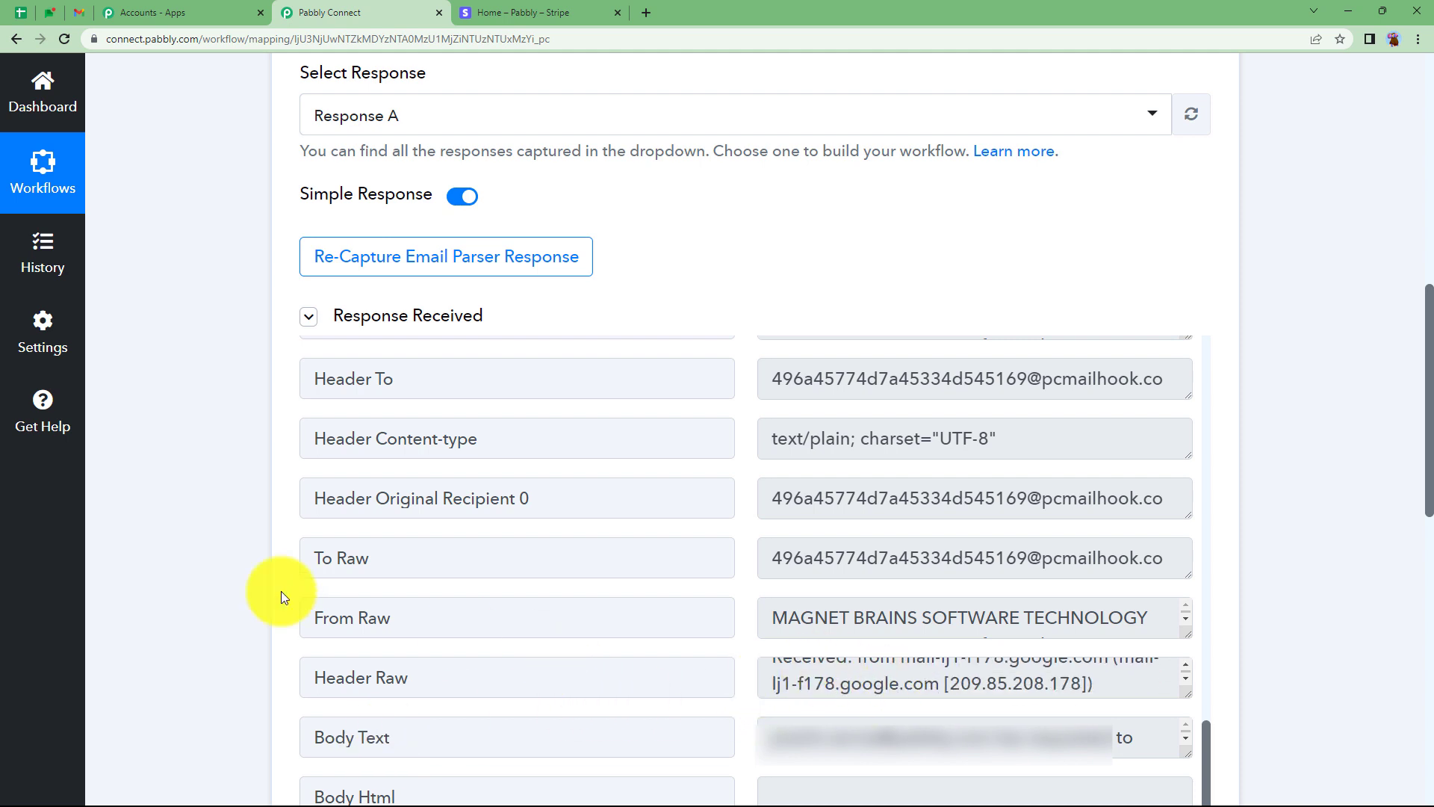
{"action": "scroll", "coordinate": [598, 575], "scroll_direction": "down", "scroll_amount": 3}
{"action": "left_click_drag", "start_coordinate": [1186, 529], "coordinate": [1159, 658]}
{"action": "scroll", "coordinate": [953, 554], "scroll_direction": "down", "scroll_amount": 2}
{"action": "left_click_drag", "start_coordinate": [958, 546], "coordinate": [1053, 551]}
{"action": "key", "text": "ctrl+c"}
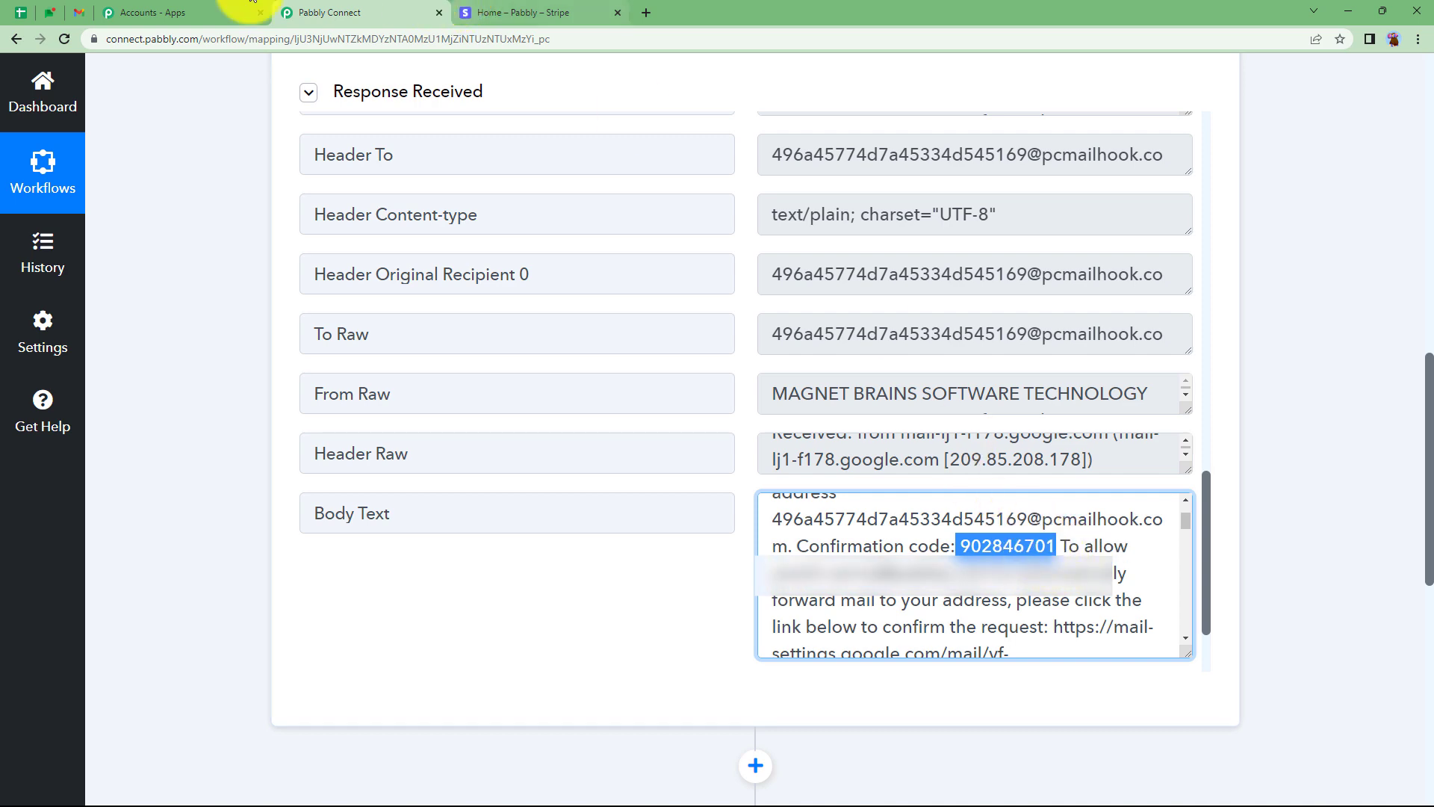
Paste the code into Gmail's Verify box, verify it, and save the forwarding changes
{"action": "left_click", "coordinate": [78, 13]}
{"action": "left_click", "coordinate": [900, 376]}
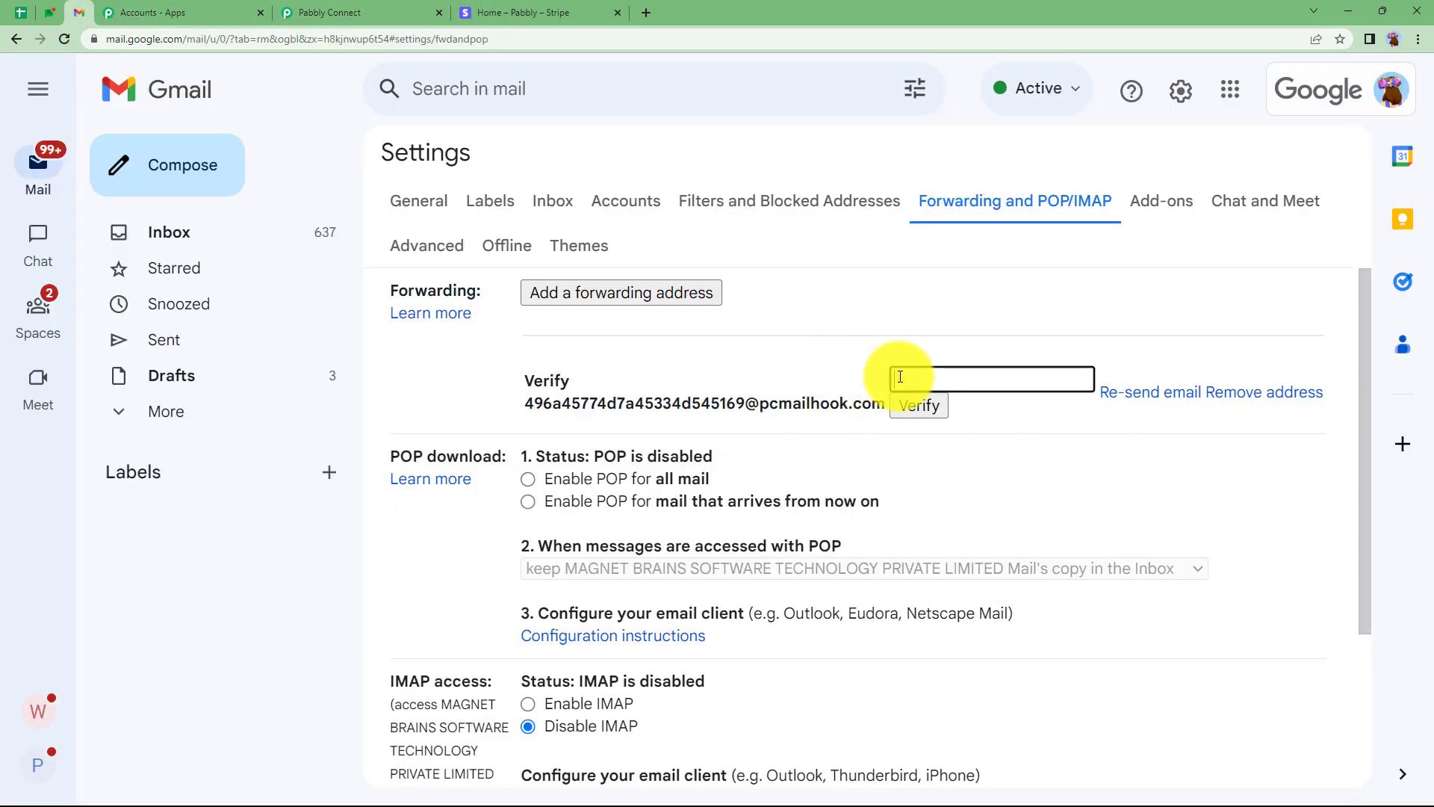
{"action": "key", "text": "ctrl+v"}
{"action": "left_click", "coordinate": [904, 415]}
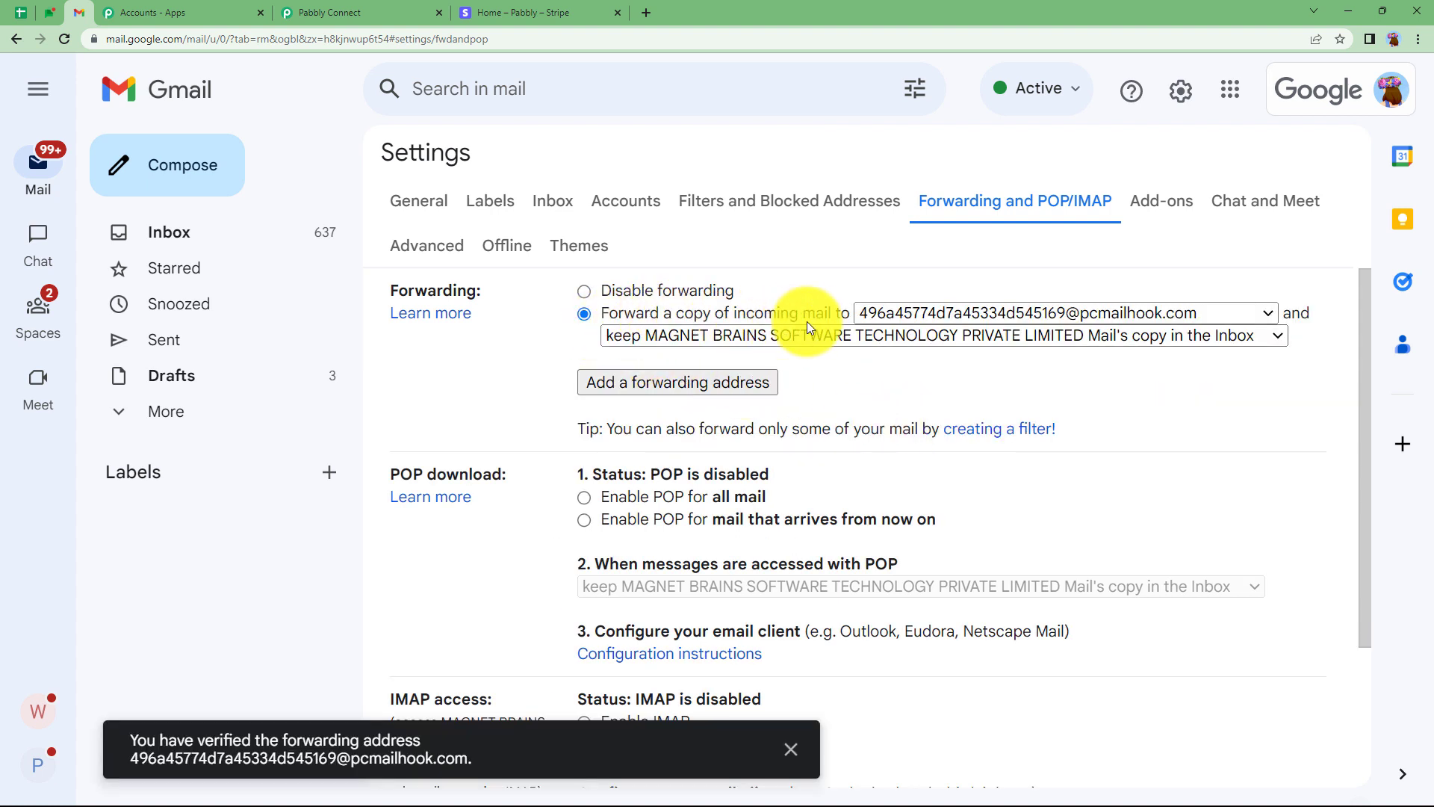
{"action": "scroll", "coordinate": [530, 390], "scroll_direction": "down", "scroll_amount": 3}
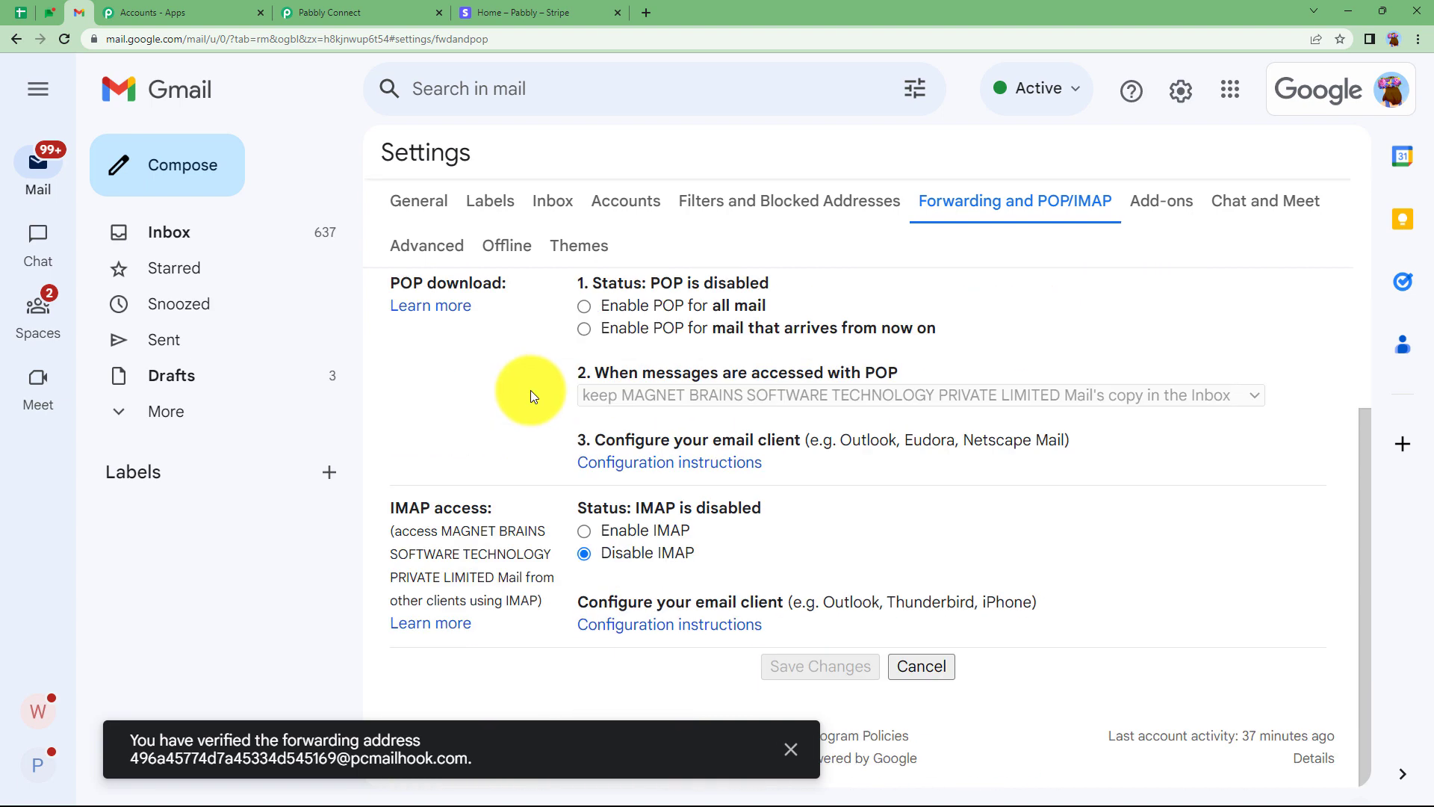
{"action": "scroll", "coordinate": [552, 359], "scroll_direction": "up", "scroll_amount": 3}
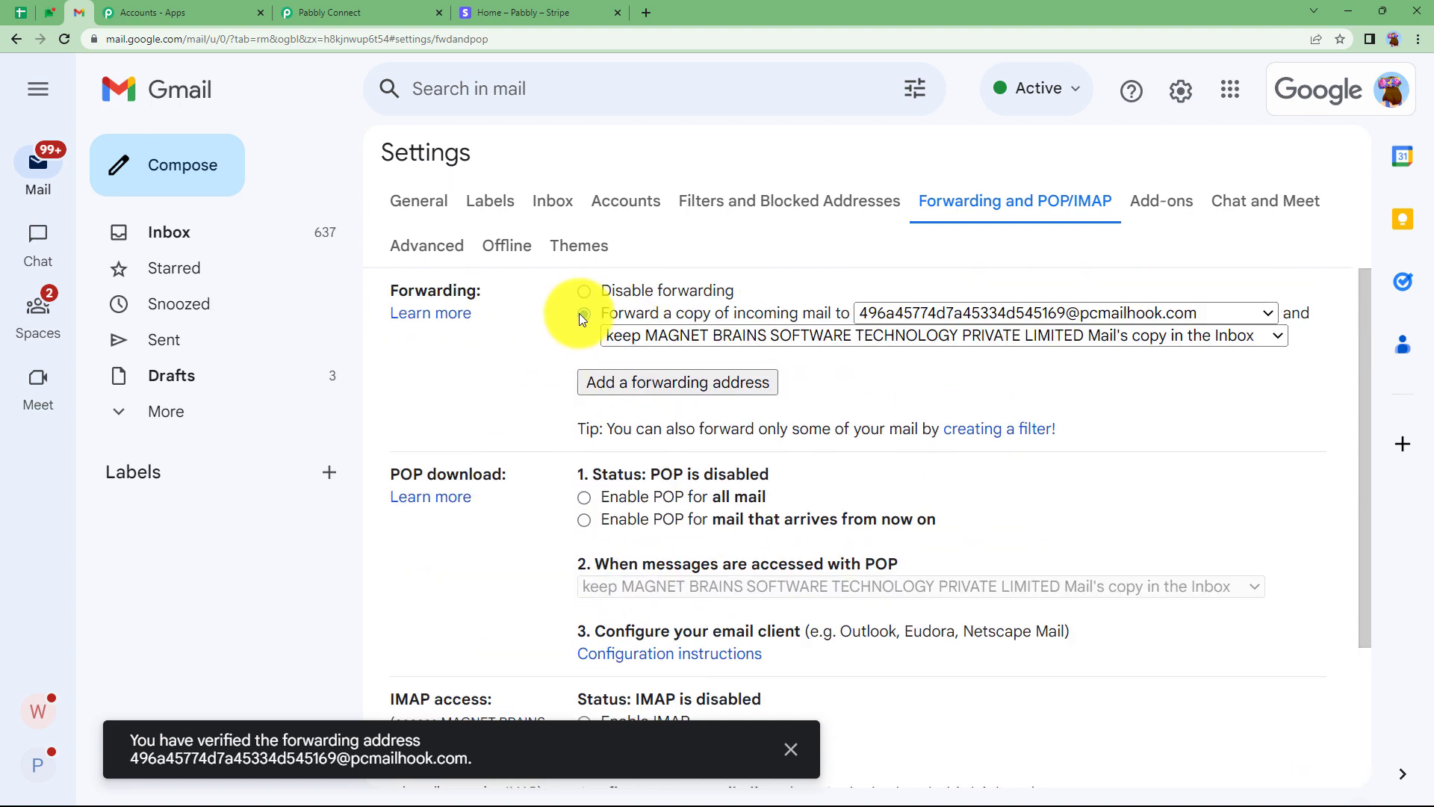
{"action": "scroll", "coordinate": [710, 486], "scroll_direction": "down", "scroll_amount": 3}
{"action": "left_click", "coordinate": [826, 667]}
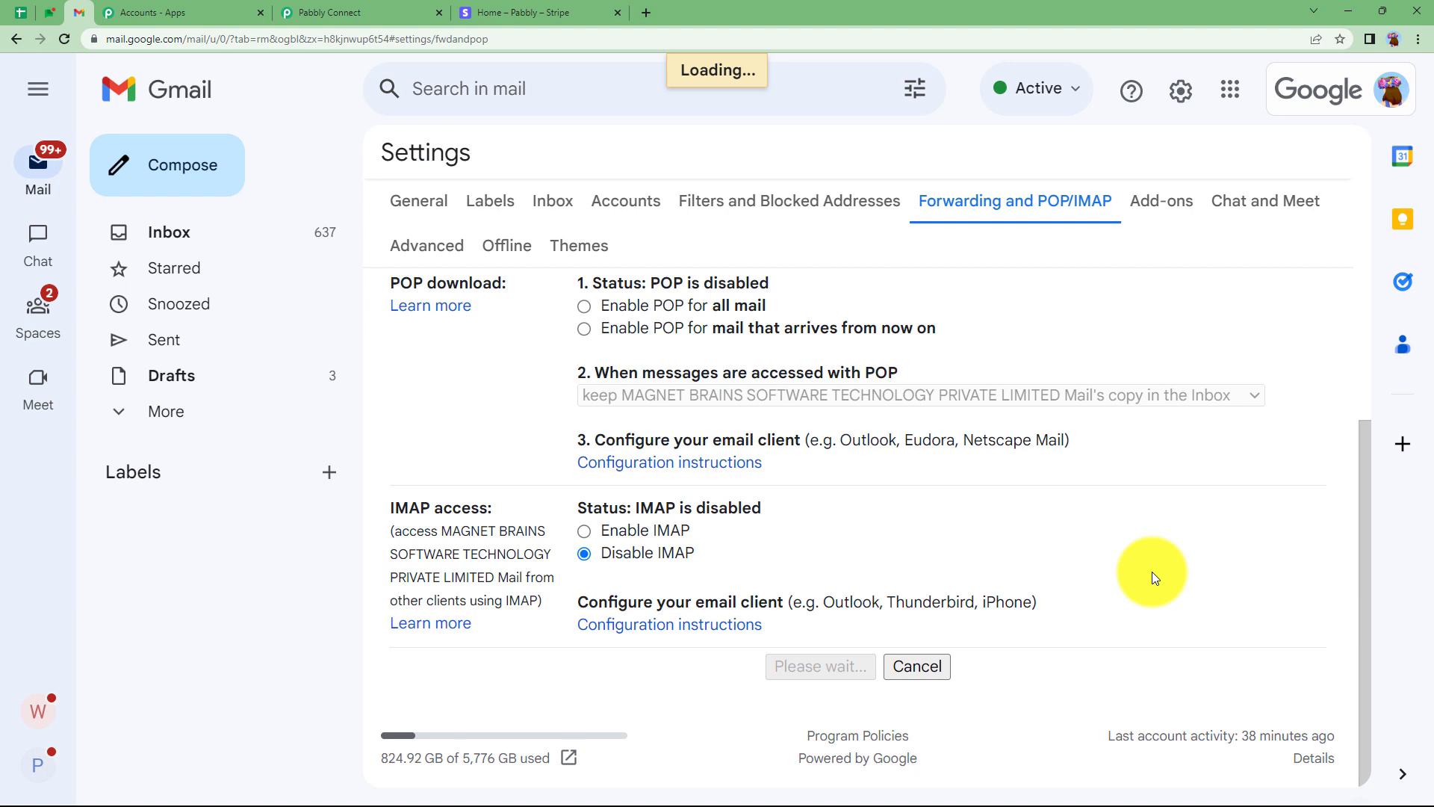
Collapse Response Received and re-capture the Email Parser response, confirming Yes
{"action": "left_click", "coordinate": [346, 12]}
{"action": "scroll", "coordinate": [249, 443], "scroll_direction": "up", "scroll_amount": 7}
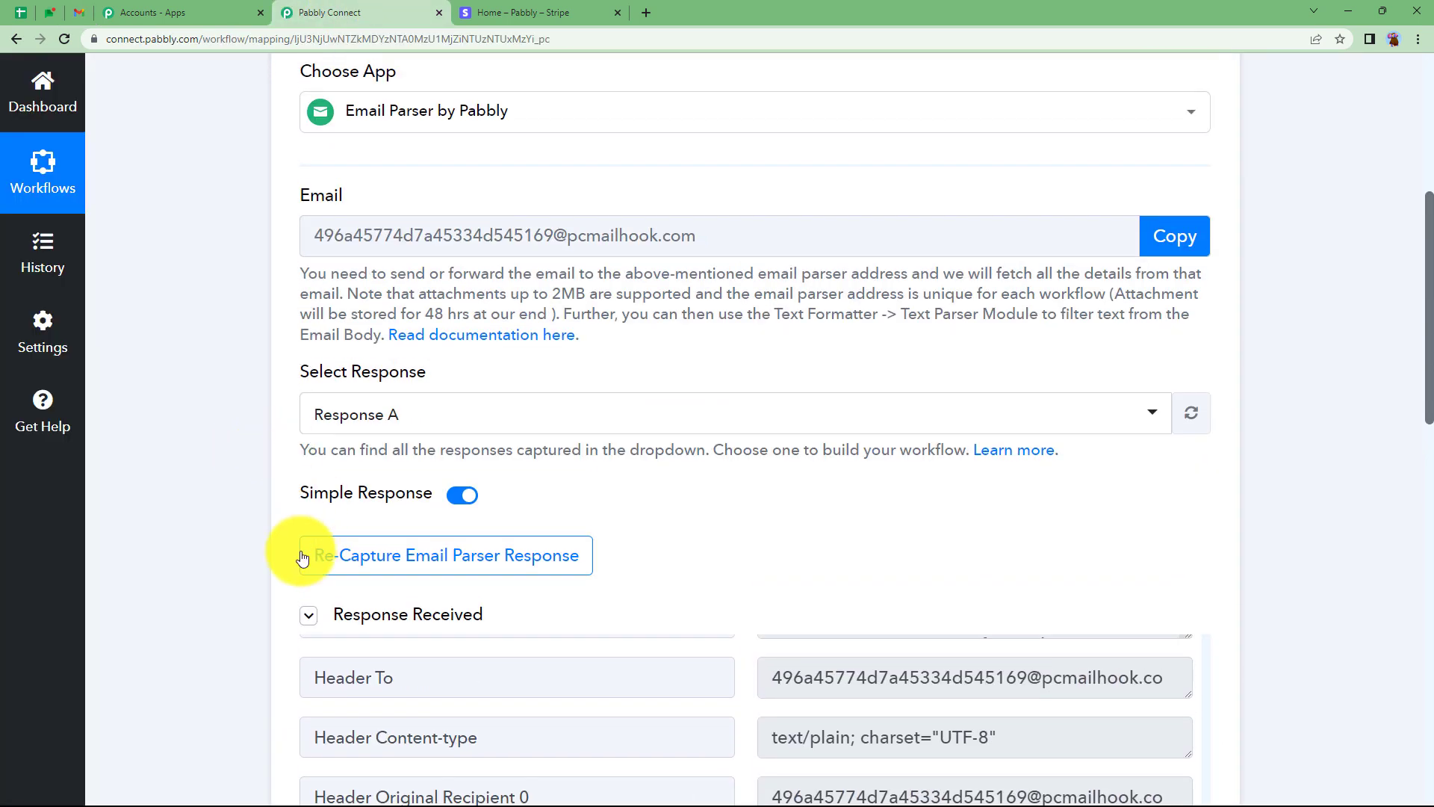
{"action": "left_click", "coordinate": [311, 614]}
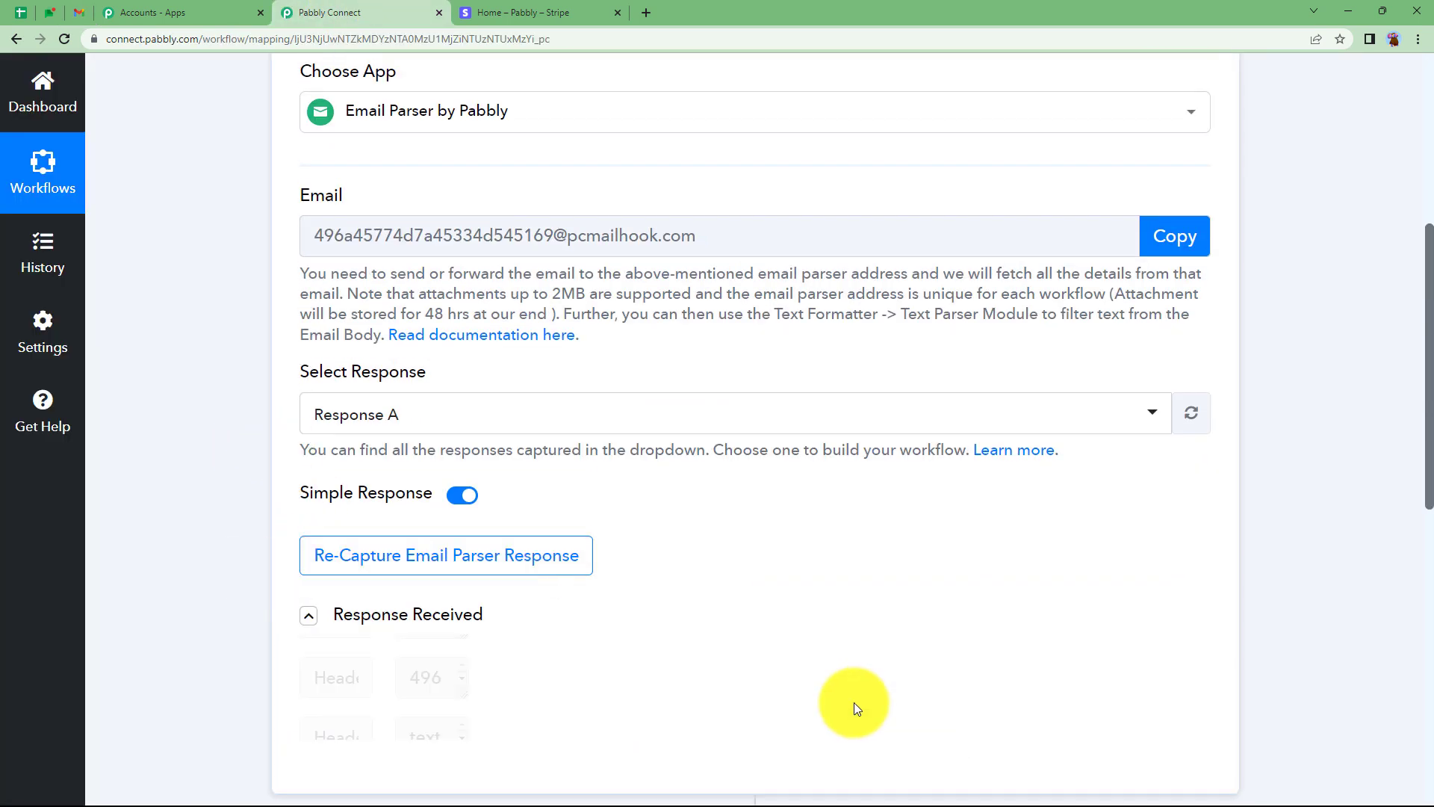
{"action": "left_click", "coordinate": [447, 572]}
{"action": "left_click", "coordinate": [653, 574]}
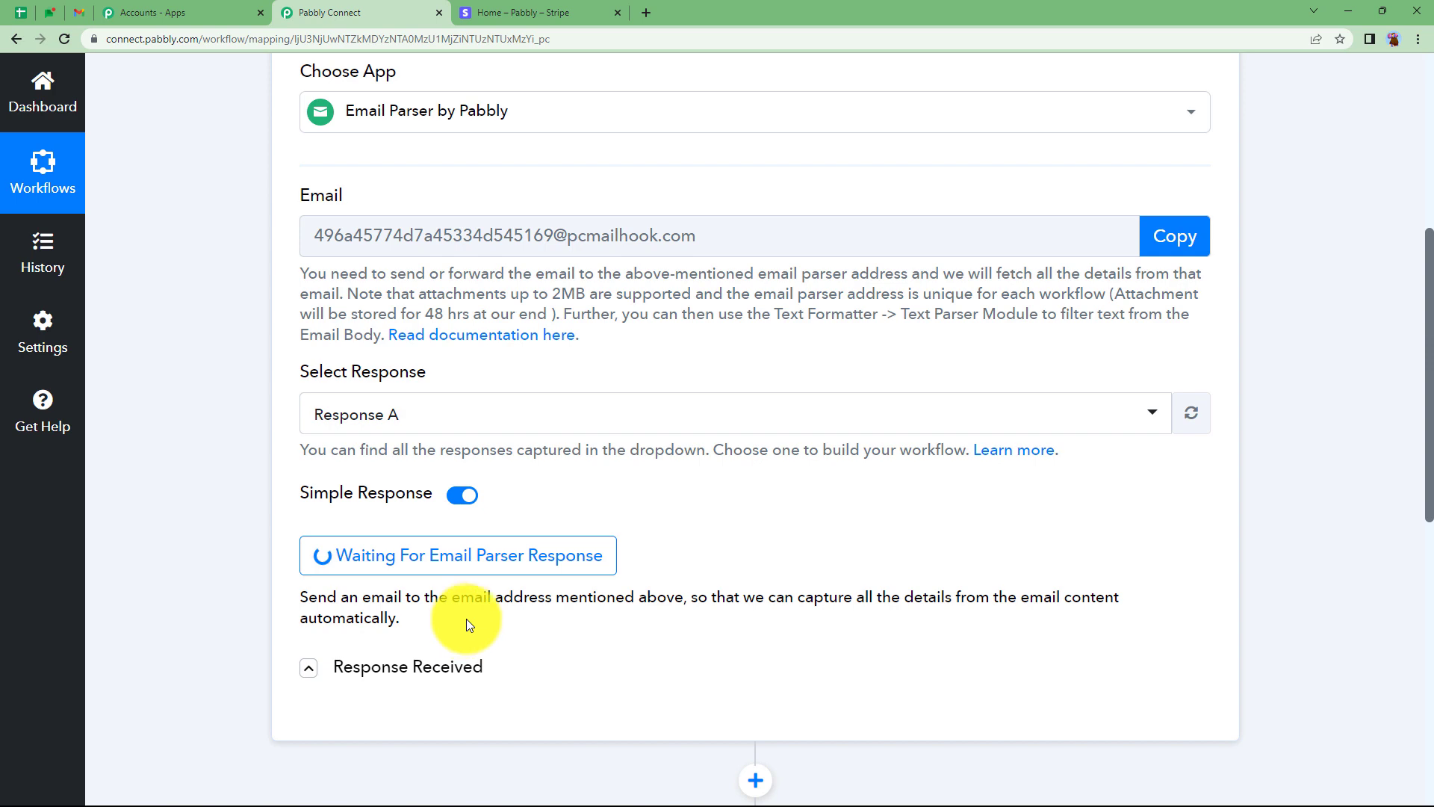
{"action": "left_click", "coordinate": [78, 12]}
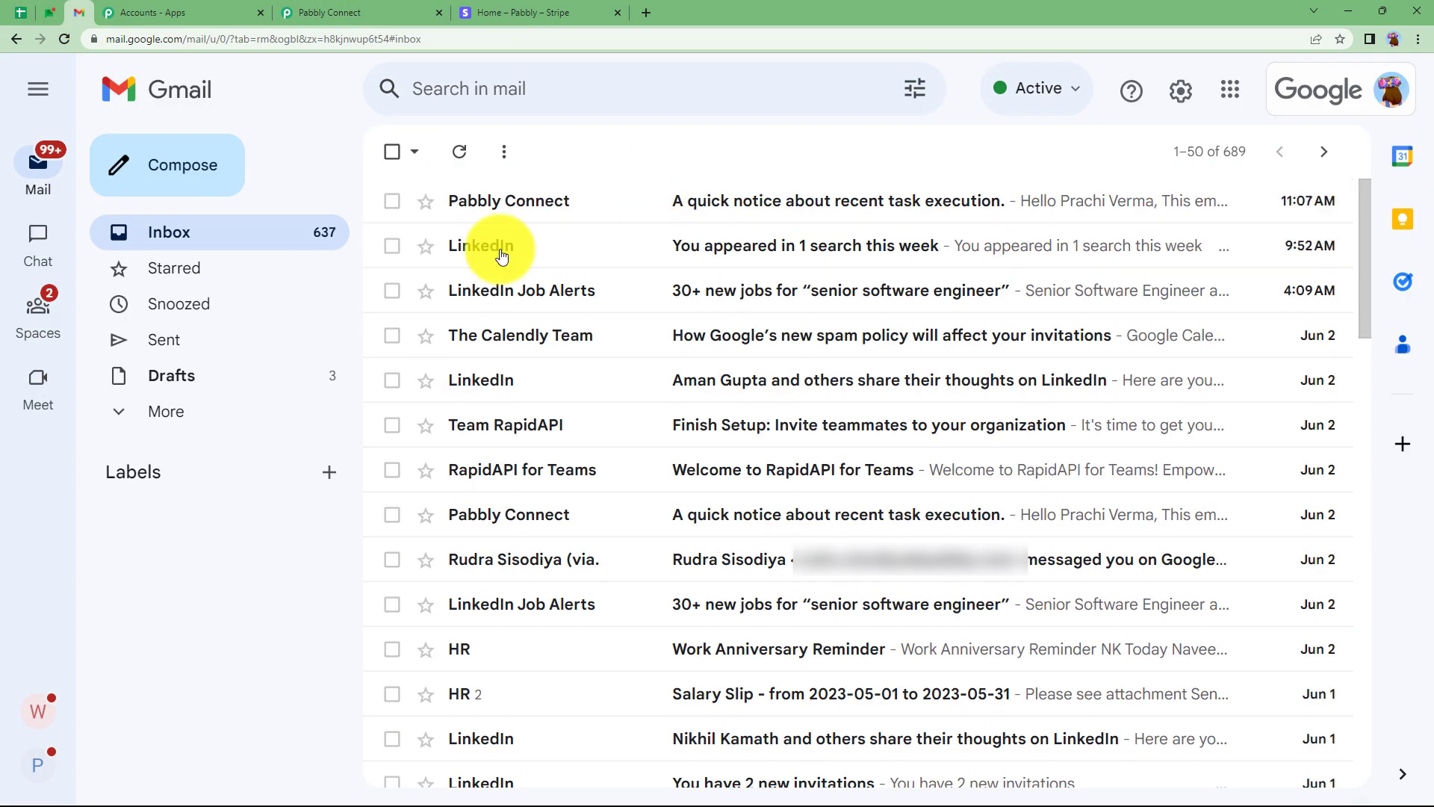
Send a 'Cancel Stripe Subscription' email to the parser address with the subscription ID as body
{"action": "left_click", "coordinate": [396, 15]}
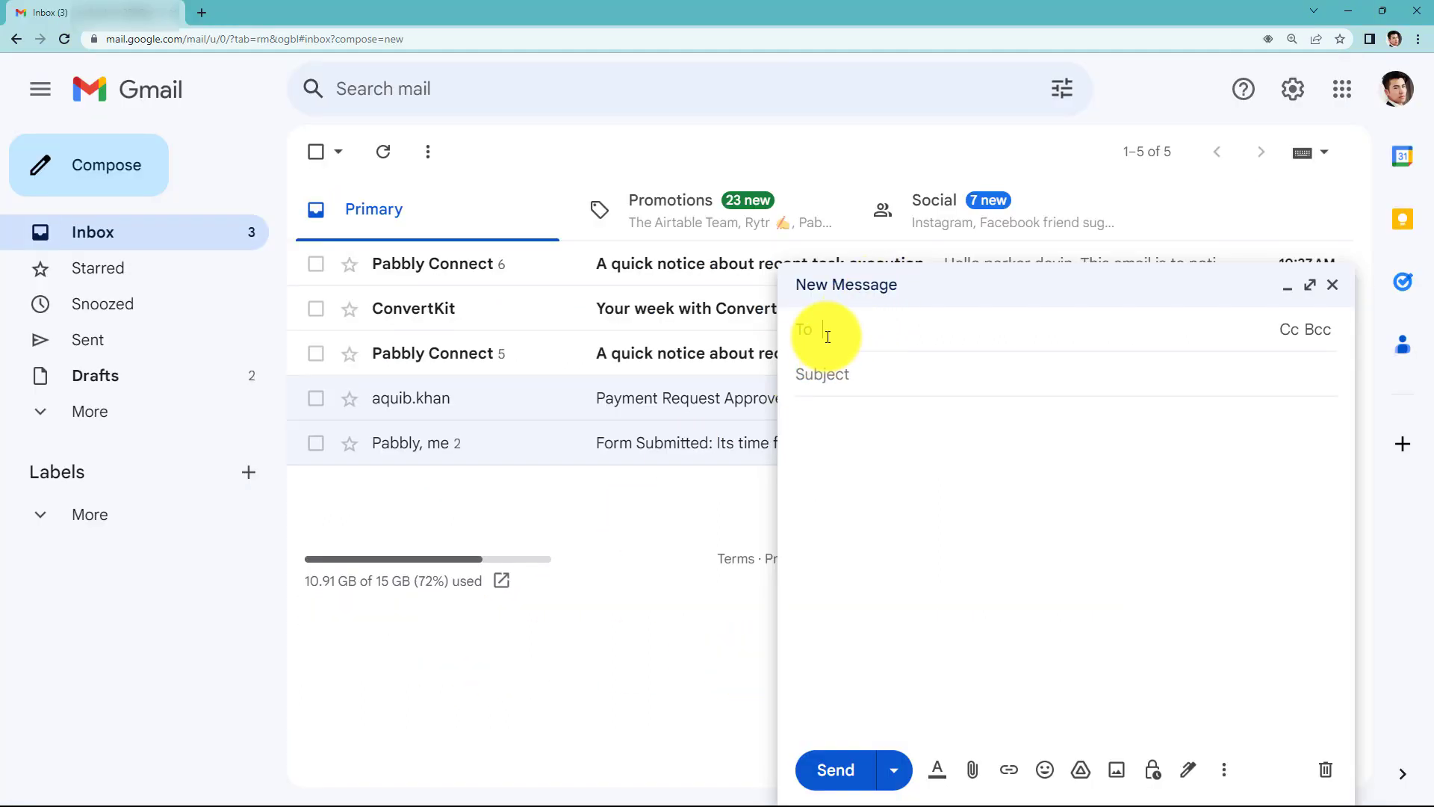
{"action": "type", "text": "prachi"}
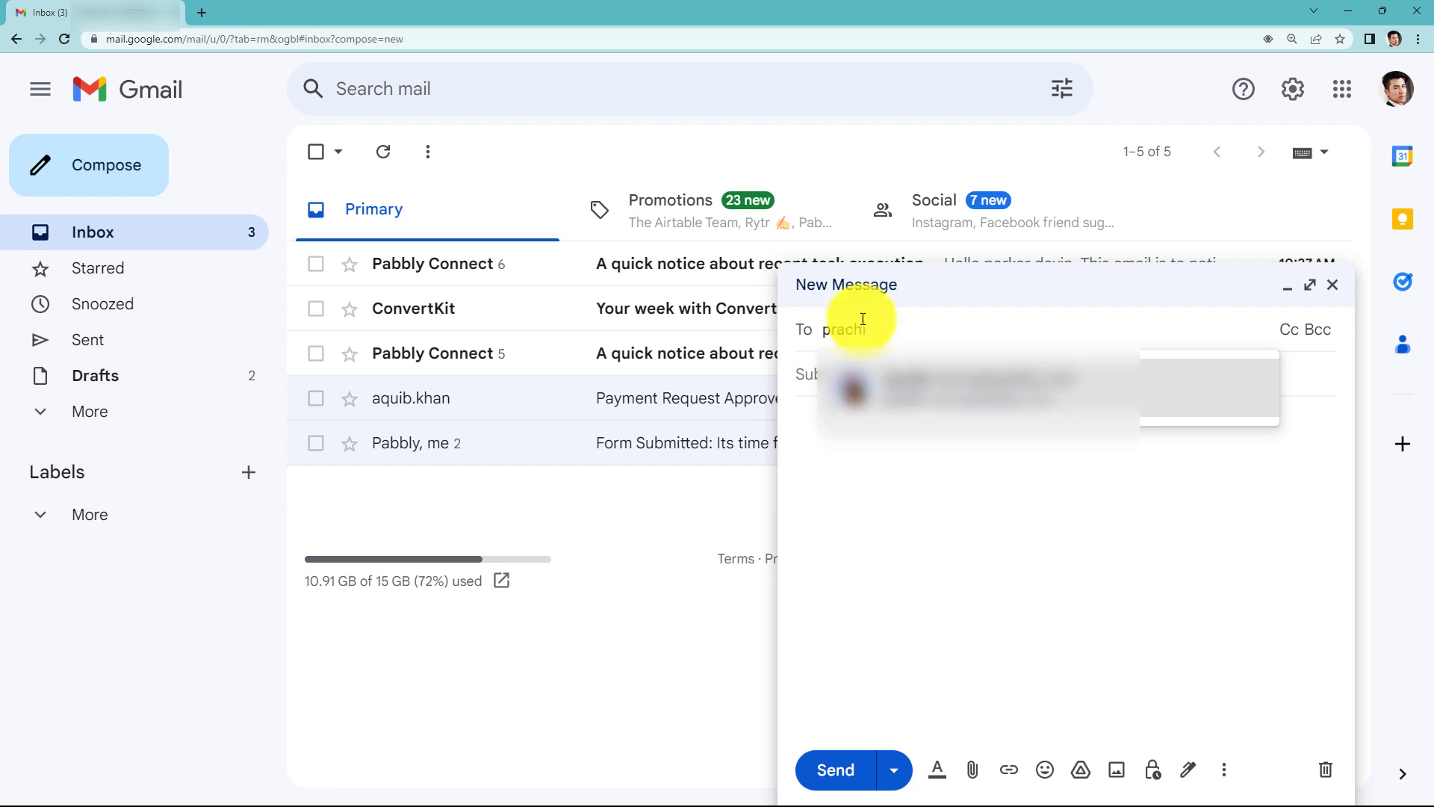
{"action": "left_click", "coordinate": [933, 370]}
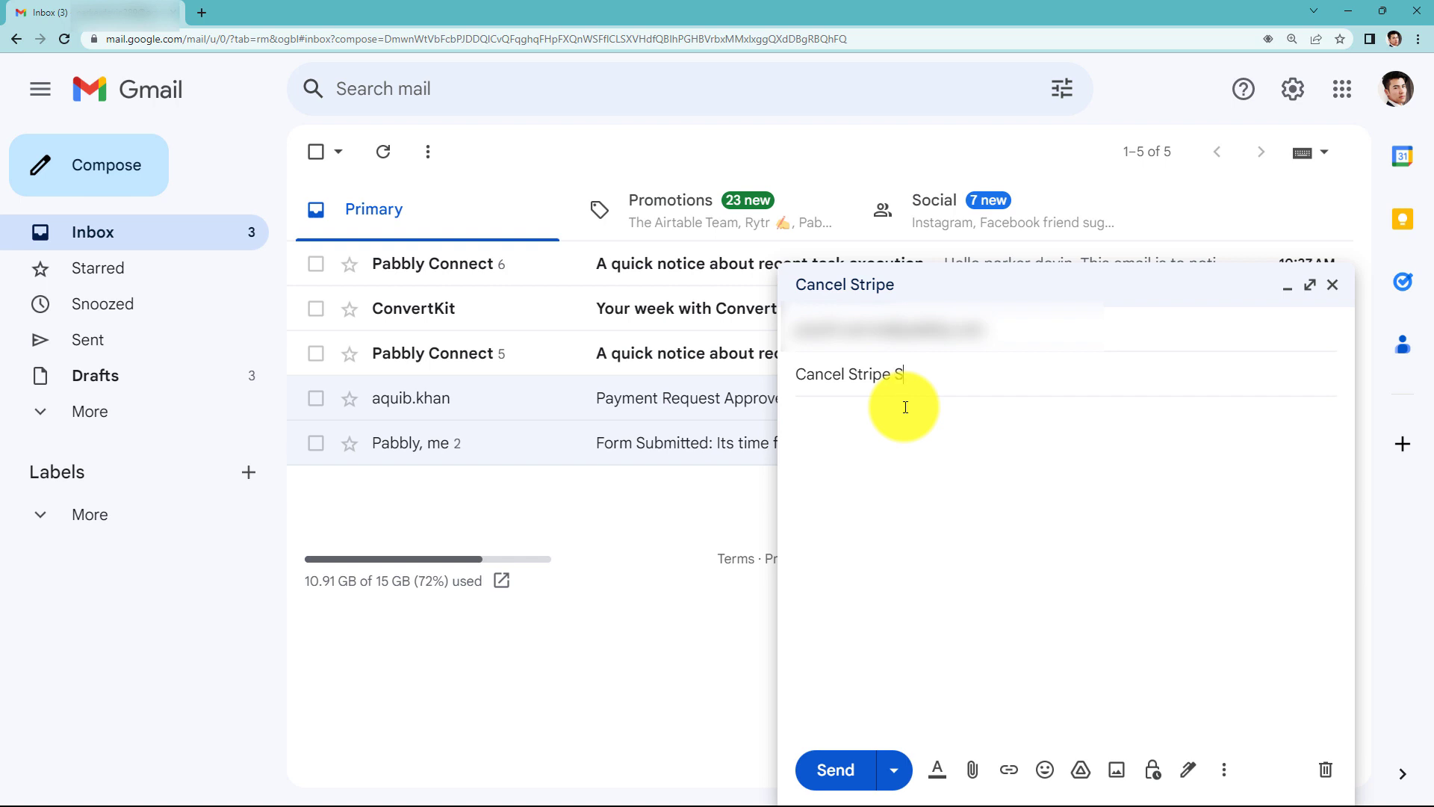
{"action": "type", "text": "cription"}
{"action": "key", "text": "Tab"}
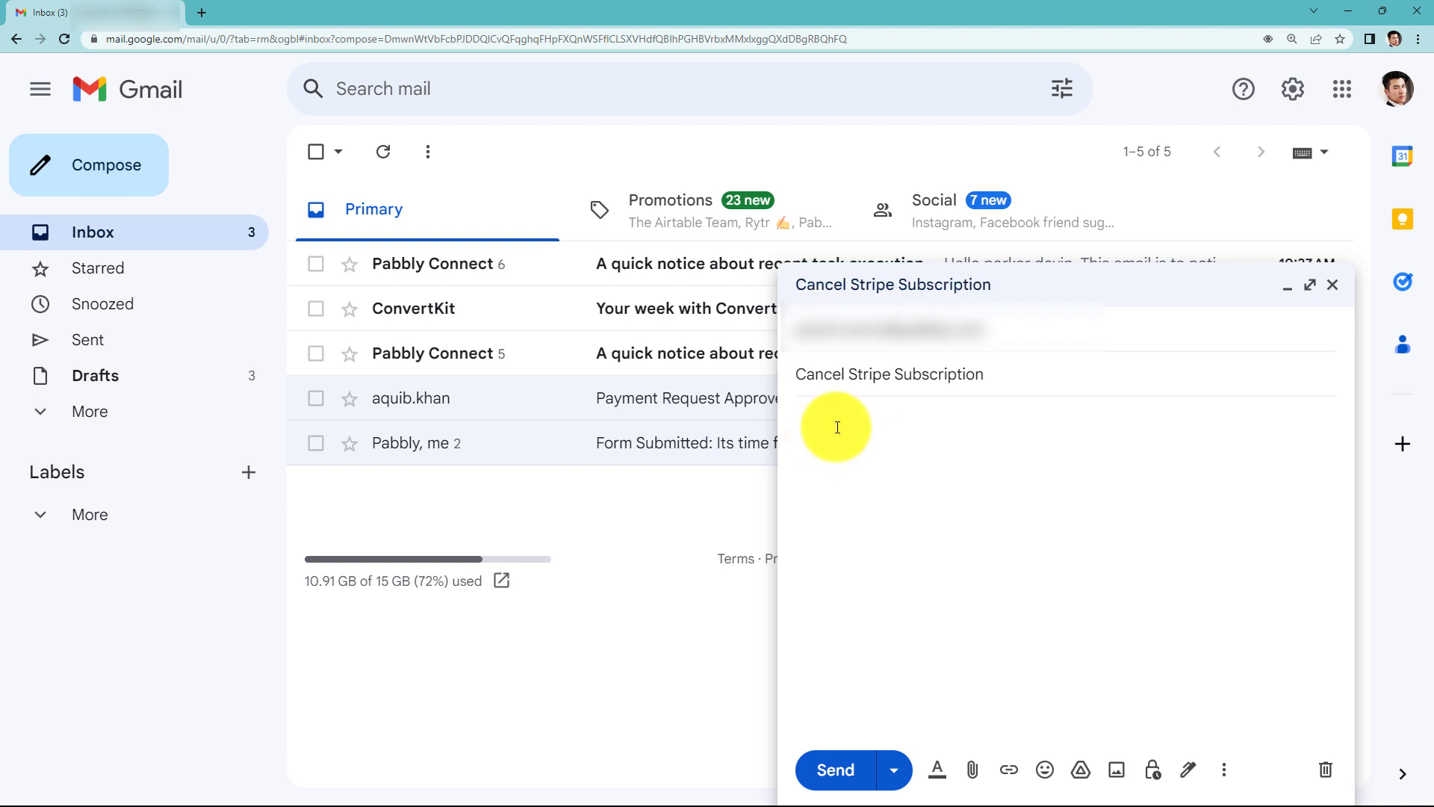
{"action": "type", "text": "sub_Ip2bNHB3mRKIV5"}
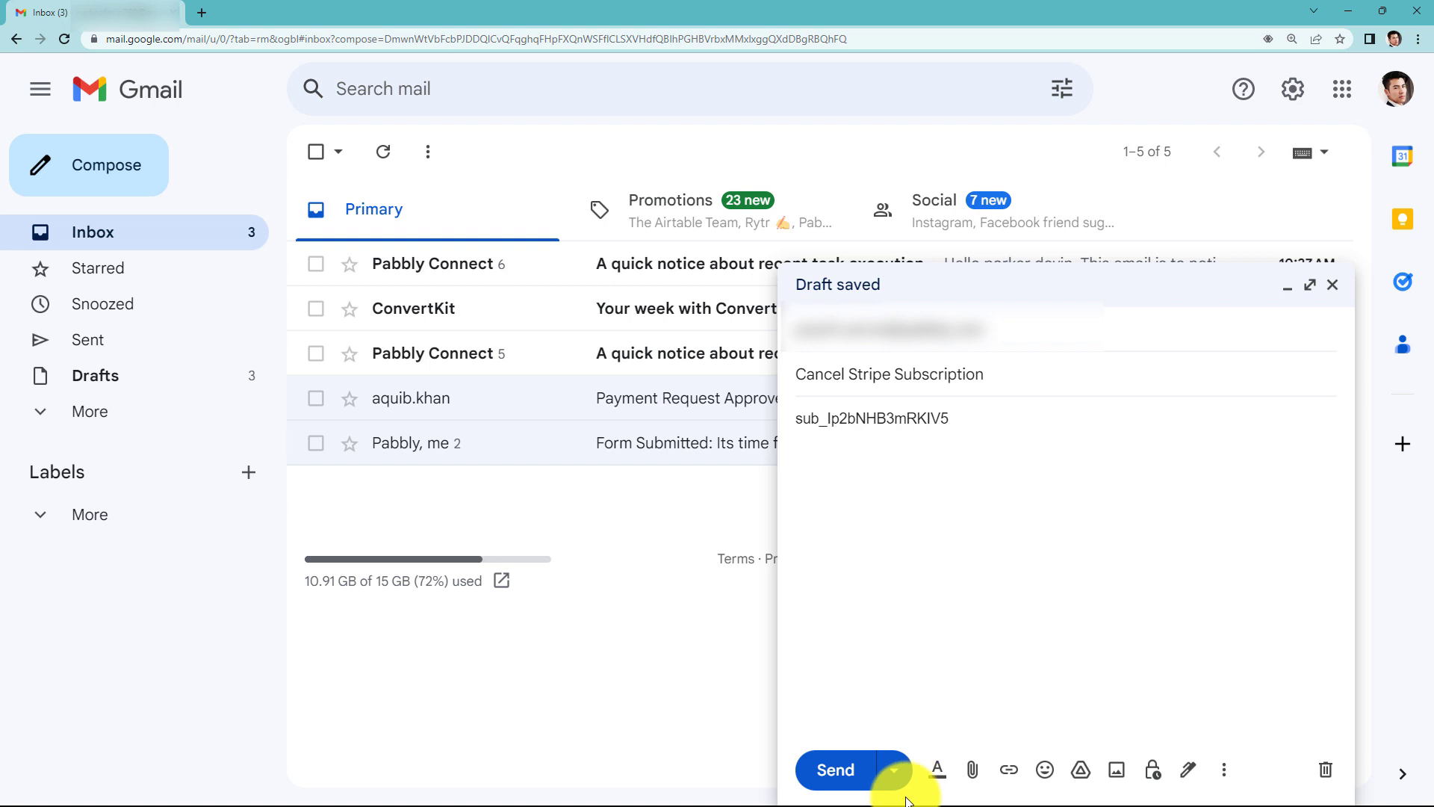
{"action": "left_click", "coordinate": [832, 770]}
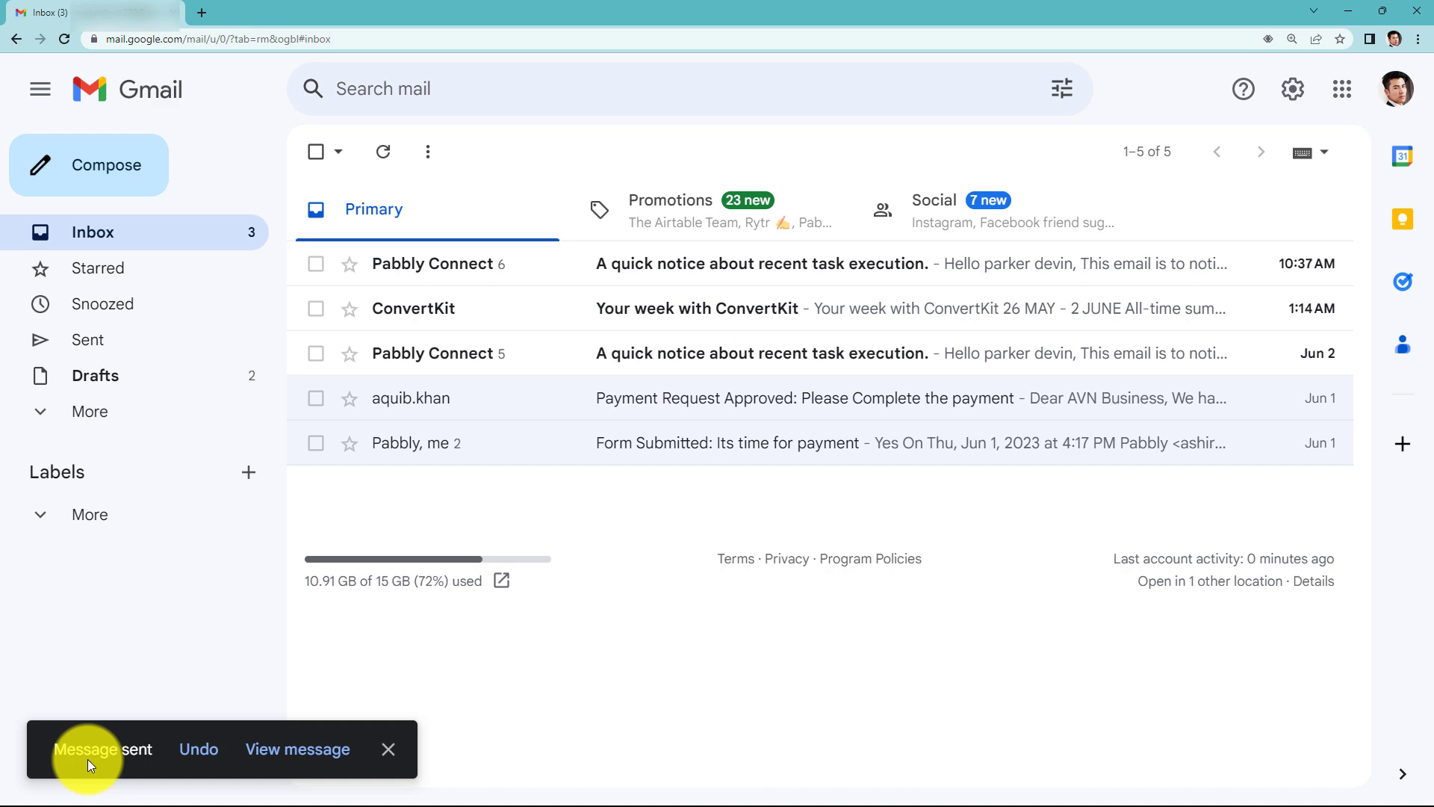
{"action": "left_click", "coordinate": [859, 792]}
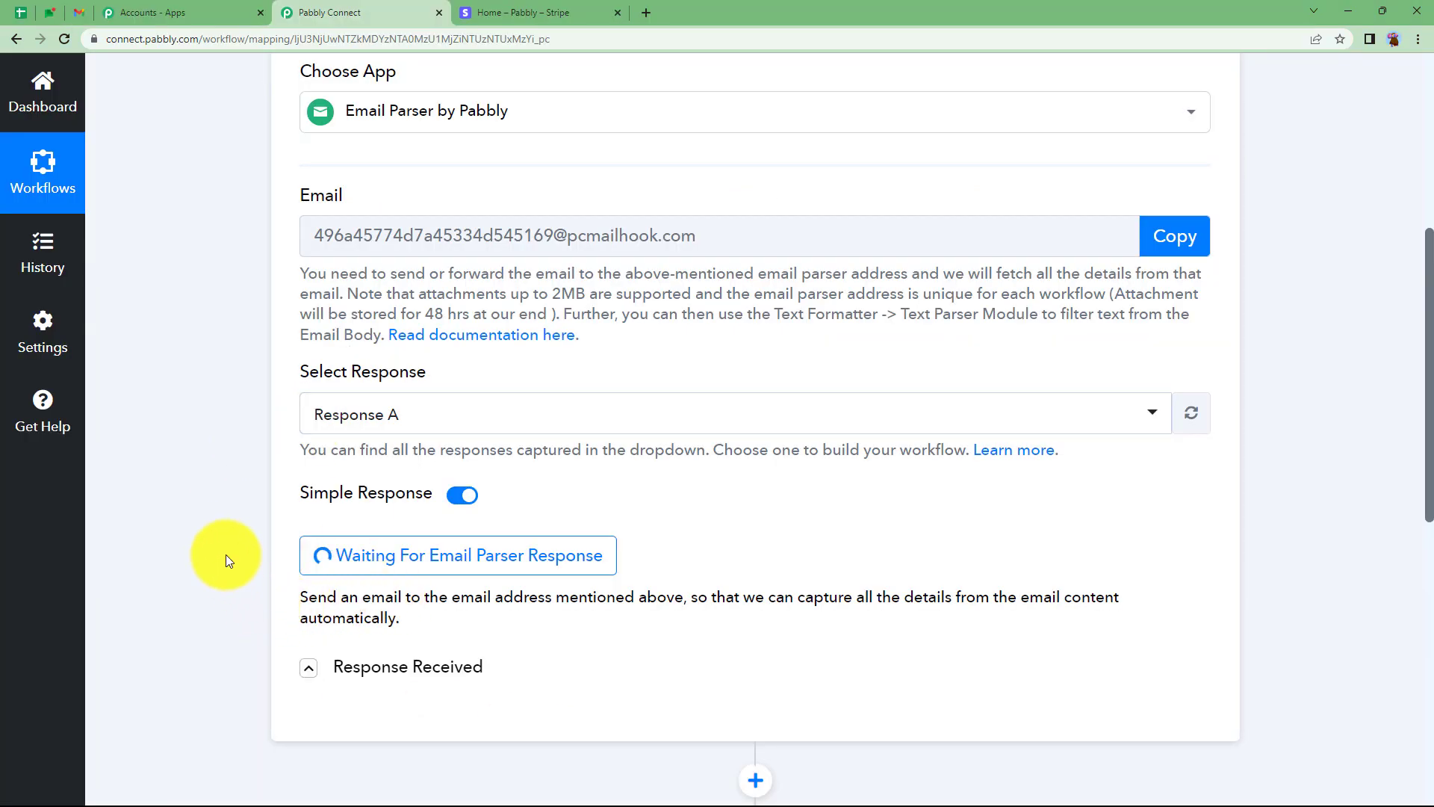
Expand Response Received and confirm Body Text holds the subscription ID
{"action": "scroll", "coordinate": [226, 555], "scroll_direction": "down", "scroll_amount": 2}
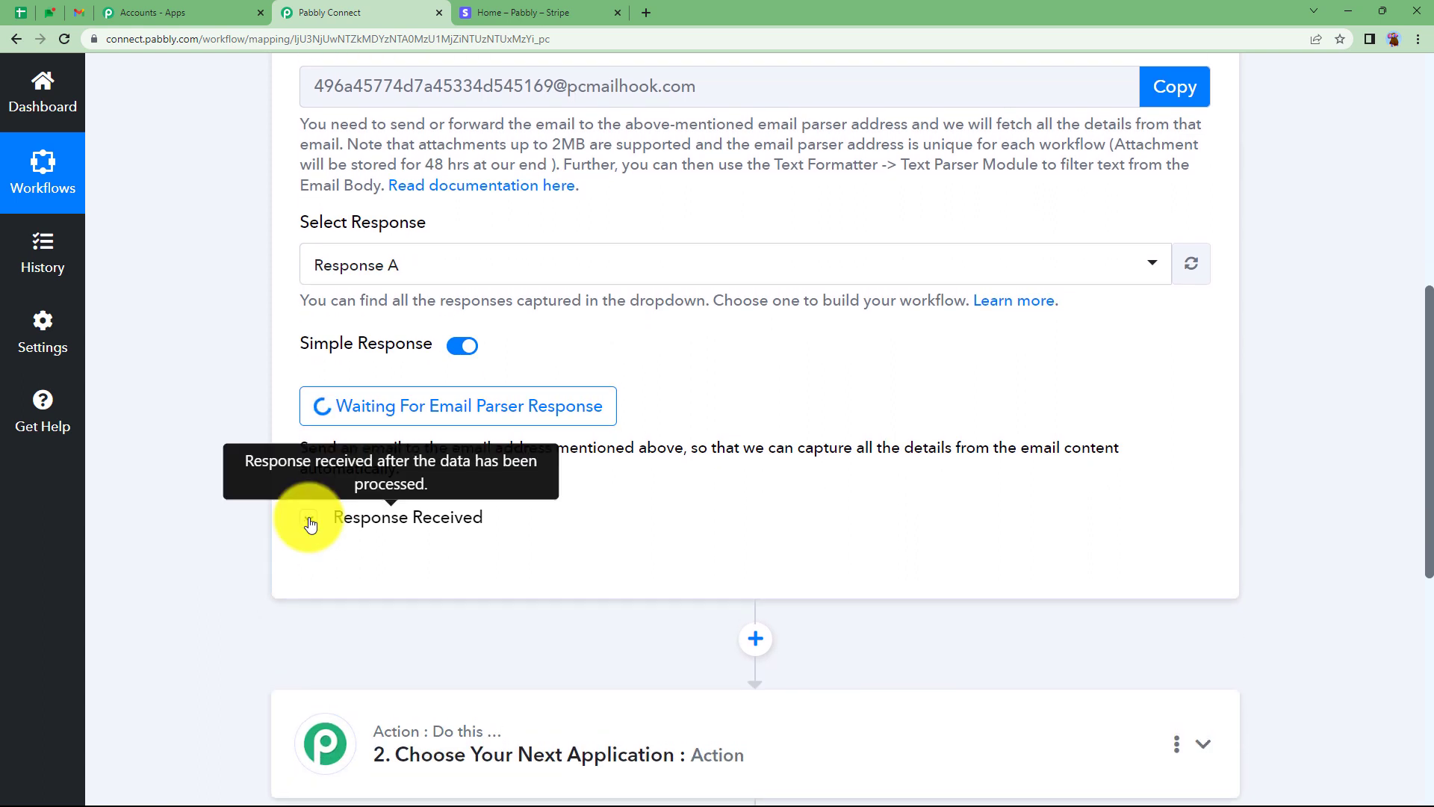
{"action": "left_click", "coordinate": [306, 518]}
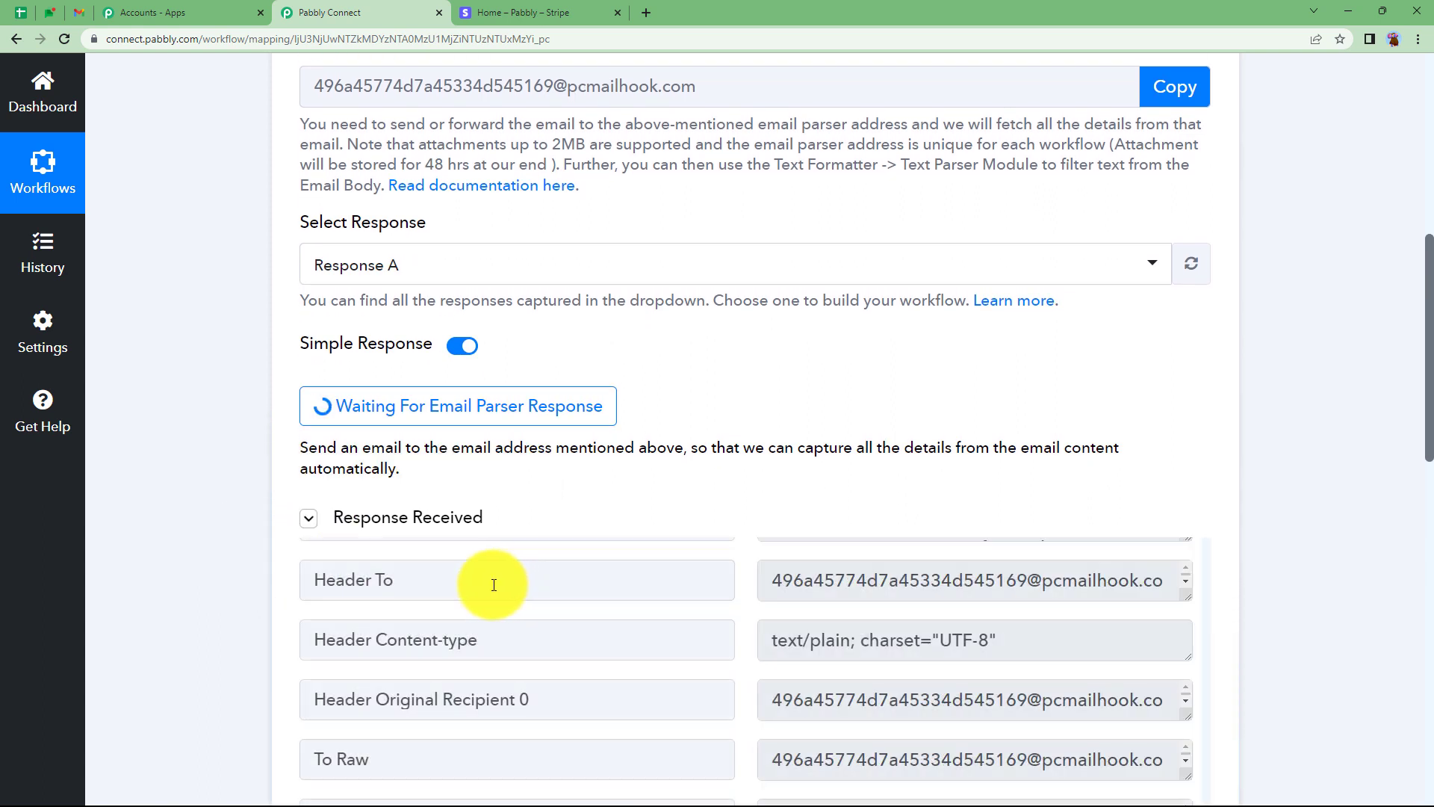
{"action": "left_click", "coordinate": [312, 518]}
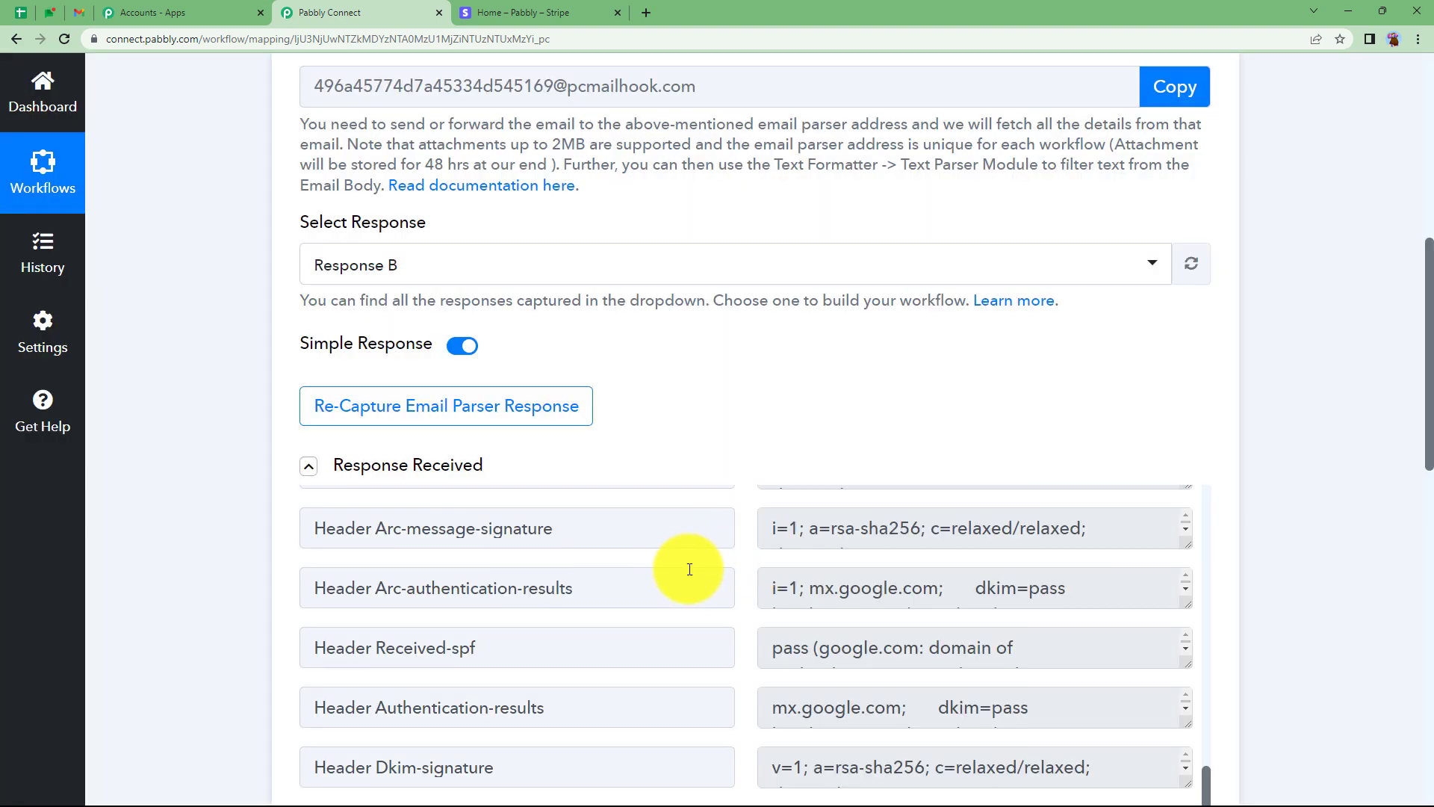
{"action": "scroll", "coordinate": [308, 607], "scroll_direction": "down", "scroll_amount": 4}
{"action": "scroll", "coordinate": [823, 545], "scroll_direction": "down", "scroll_amount": 3}
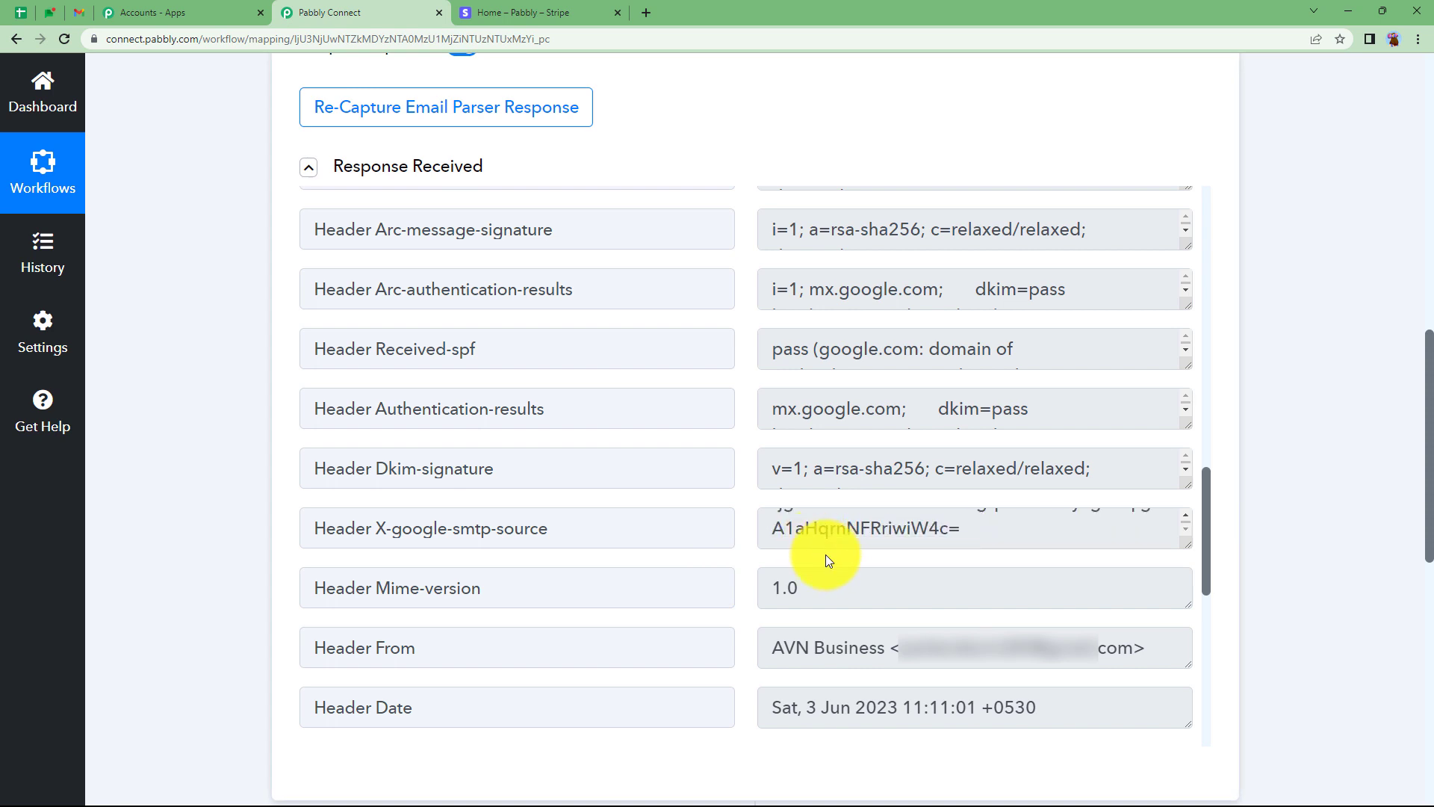
{"action": "scroll", "coordinate": [1122, 491], "scroll_direction": "down", "scroll_amount": 3}
{"action": "scroll", "coordinate": [378, 583], "scroll_direction": "down", "scroll_amount": 4}
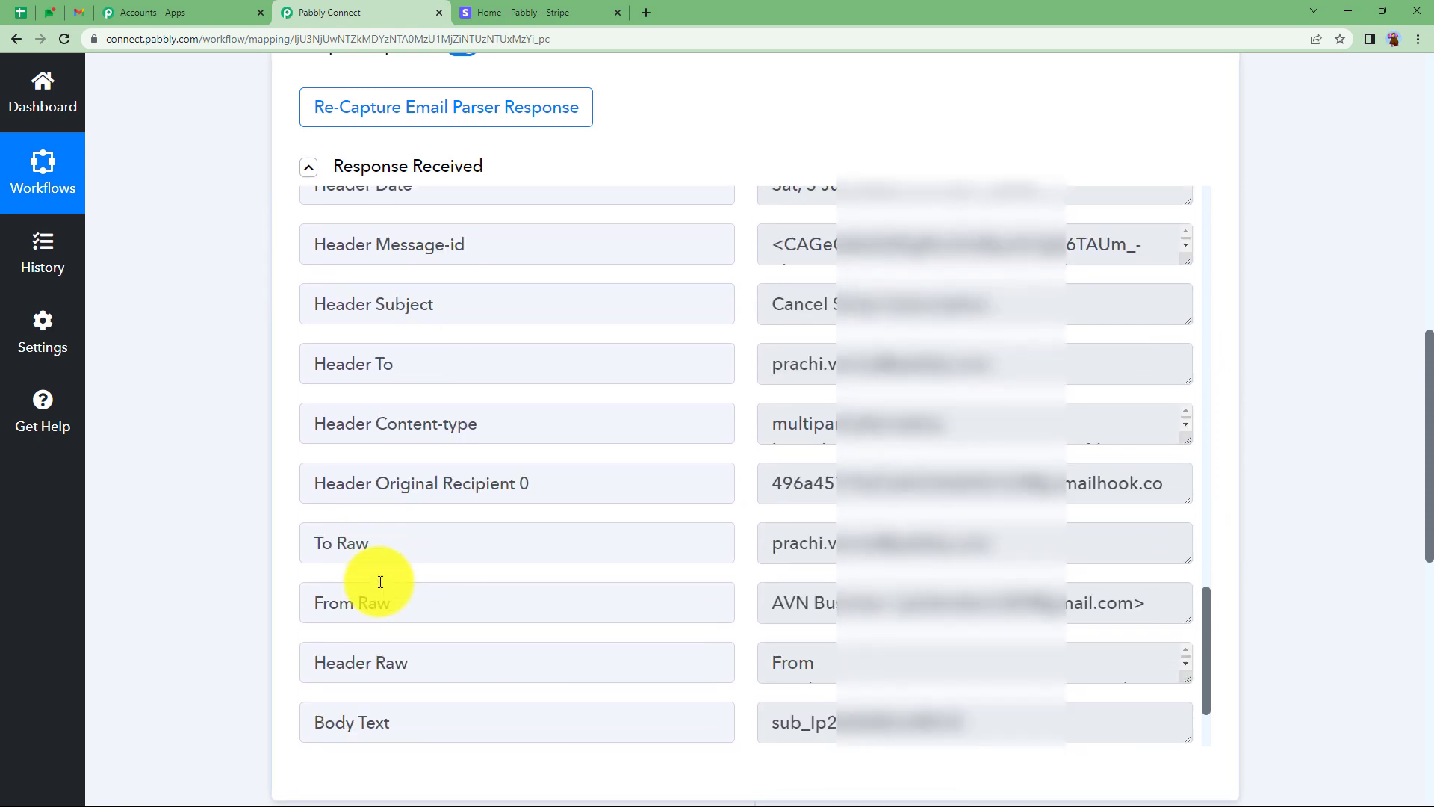
{"action": "scroll", "coordinate": [396, 570], "scroll_direction": "down", "scroll_amount": 1}
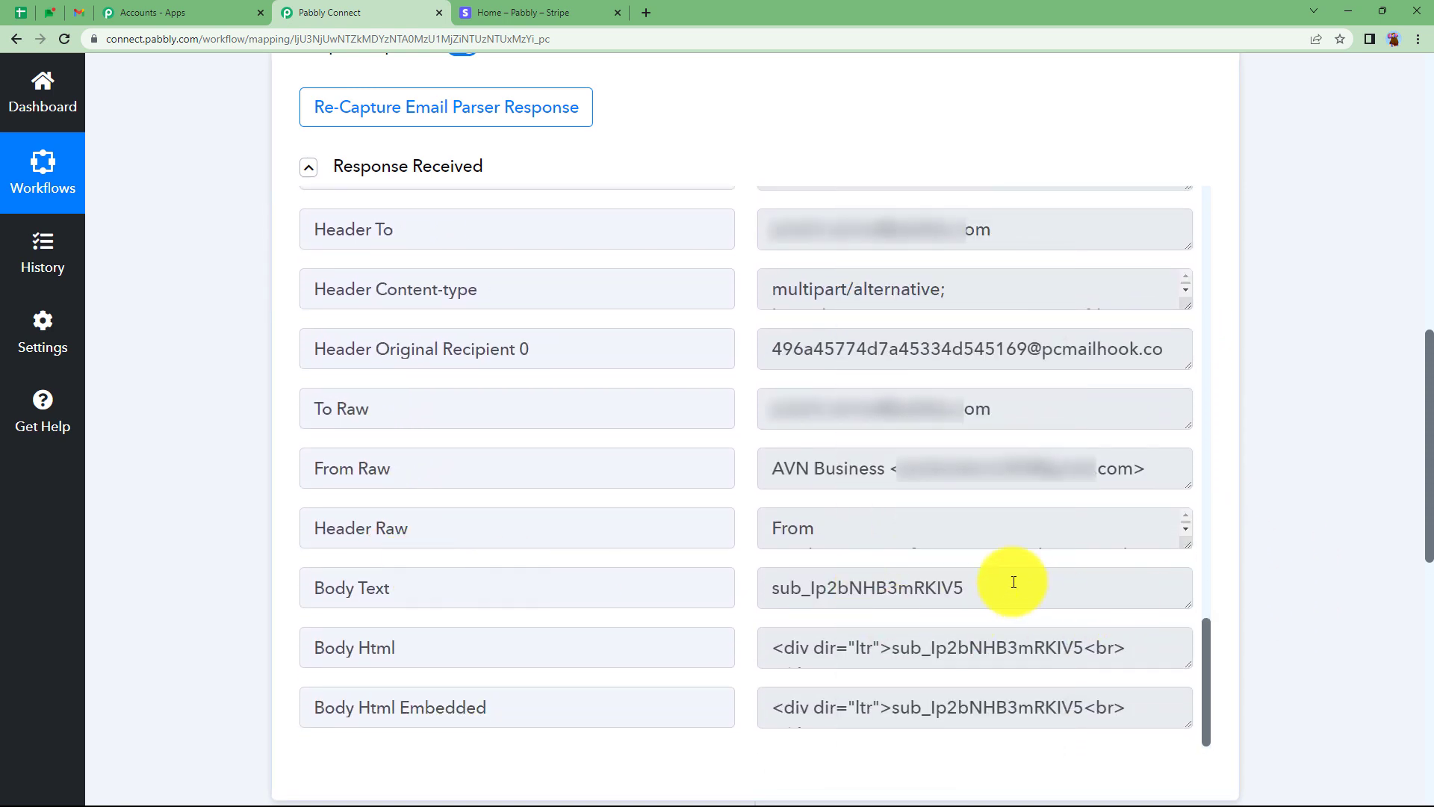
{"action": "left_click_drag", "start_coordinate": [1011, 583], "coordinate": [641, 582]}
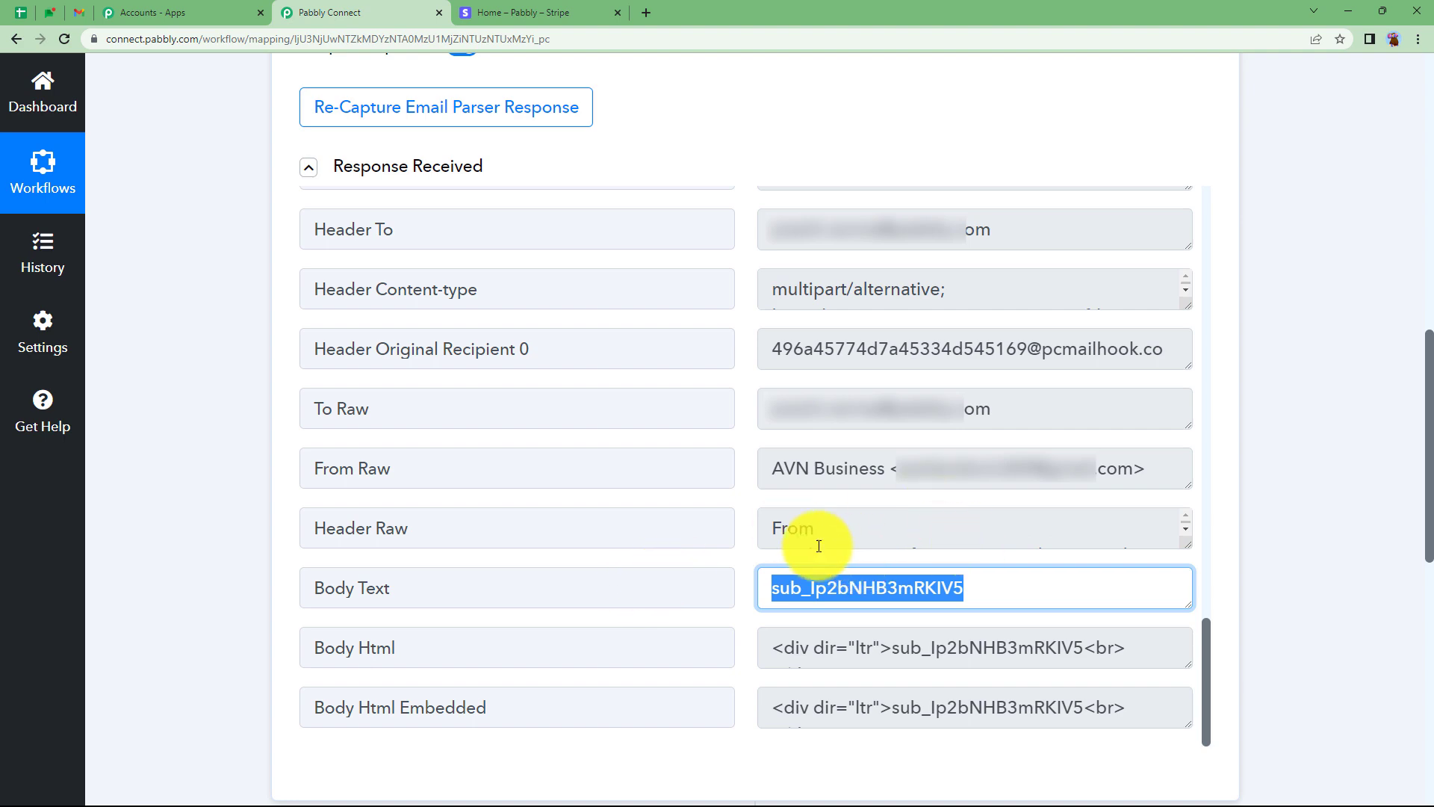
{"action": "left_click", "coordinate": [244, 481]}
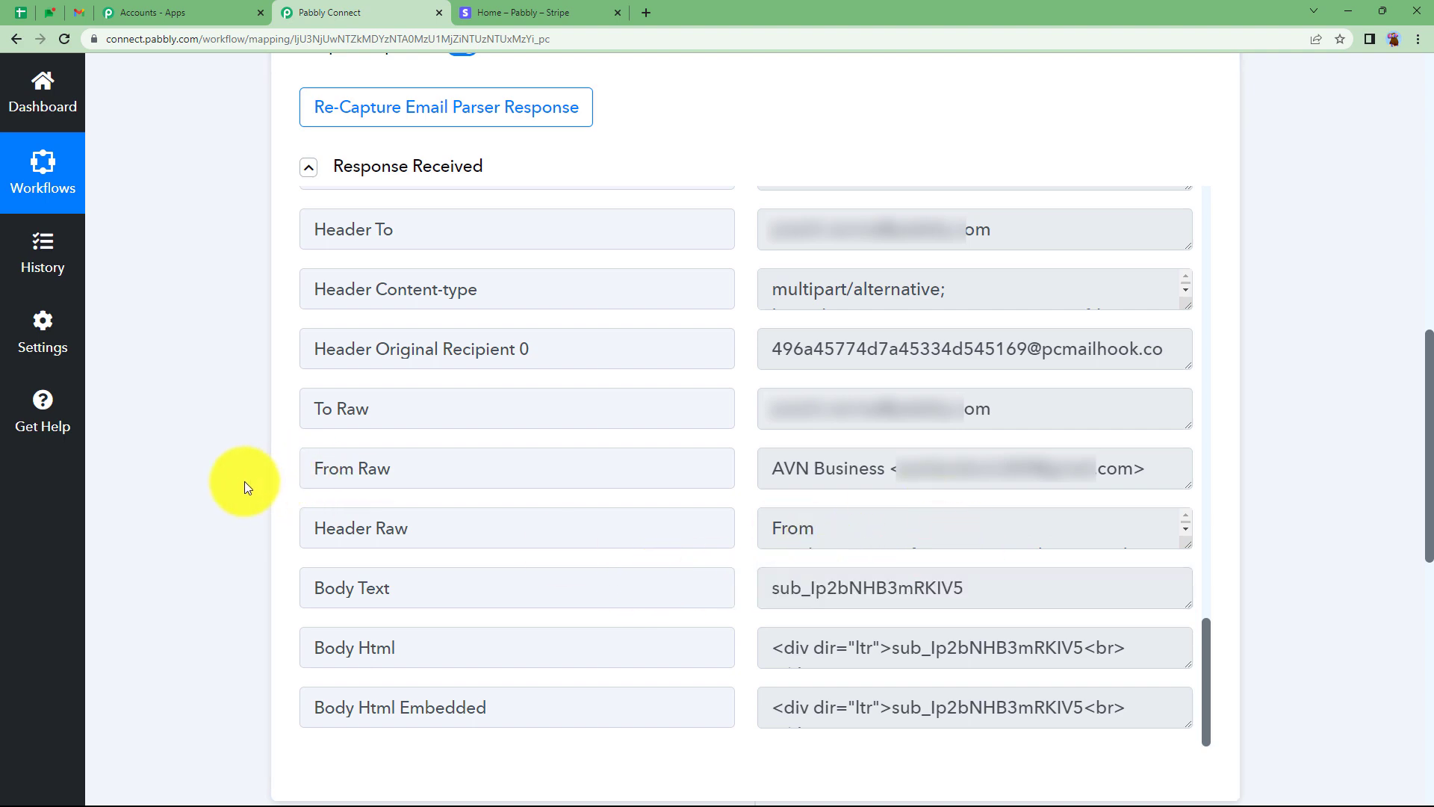
{"action": "scroll", "coordinate": [244, 481], "scroll_direction": "up", "scroll_amount": 5}
{"action": "scroll", "coordinate": [244, 481], "scroll_direction": "up", "scroll_amount": 5}
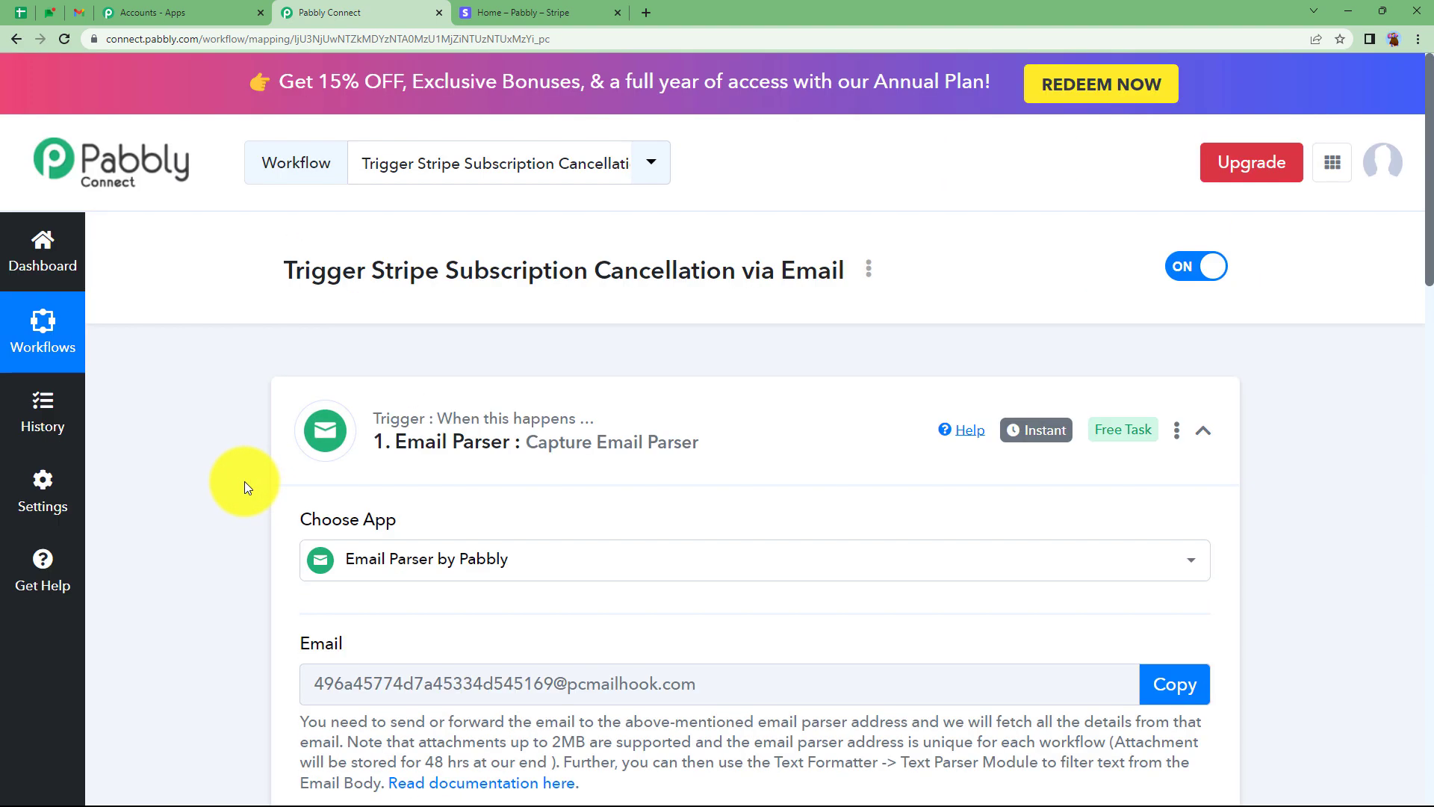
Make the second step a Filter by Pabbly
{"action": "left_click", "coordinate": [514, 448]}
{"action": "left_click", "coordinate": [499, 651]}
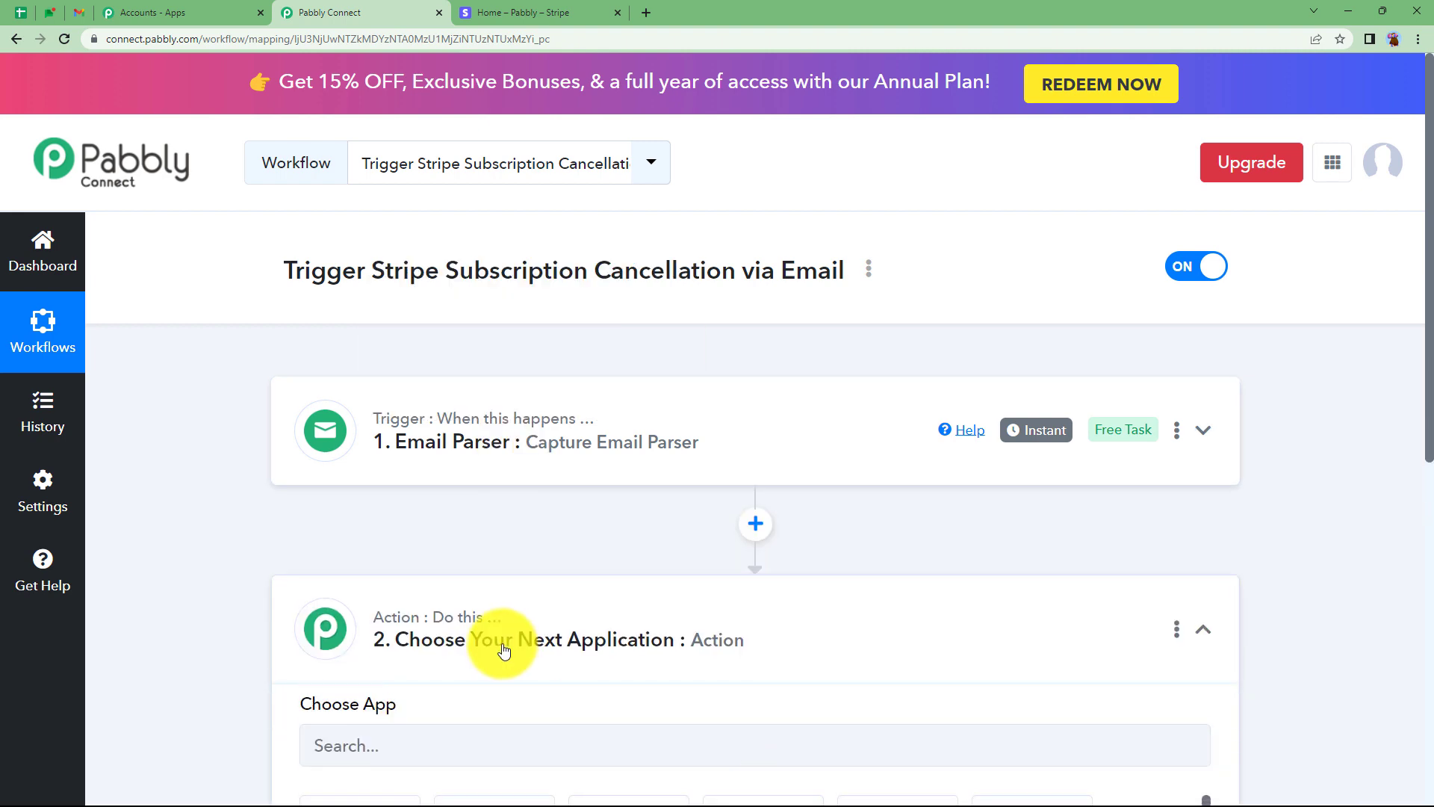
{"action": "scroll", "coordinate": [224, 600], "scroll_direction": "down", "scroll_amount": 3}
{"action": "scroll", "coordinate": [221, 604], "scroll_direction": "down", "scroll_amount": 2}
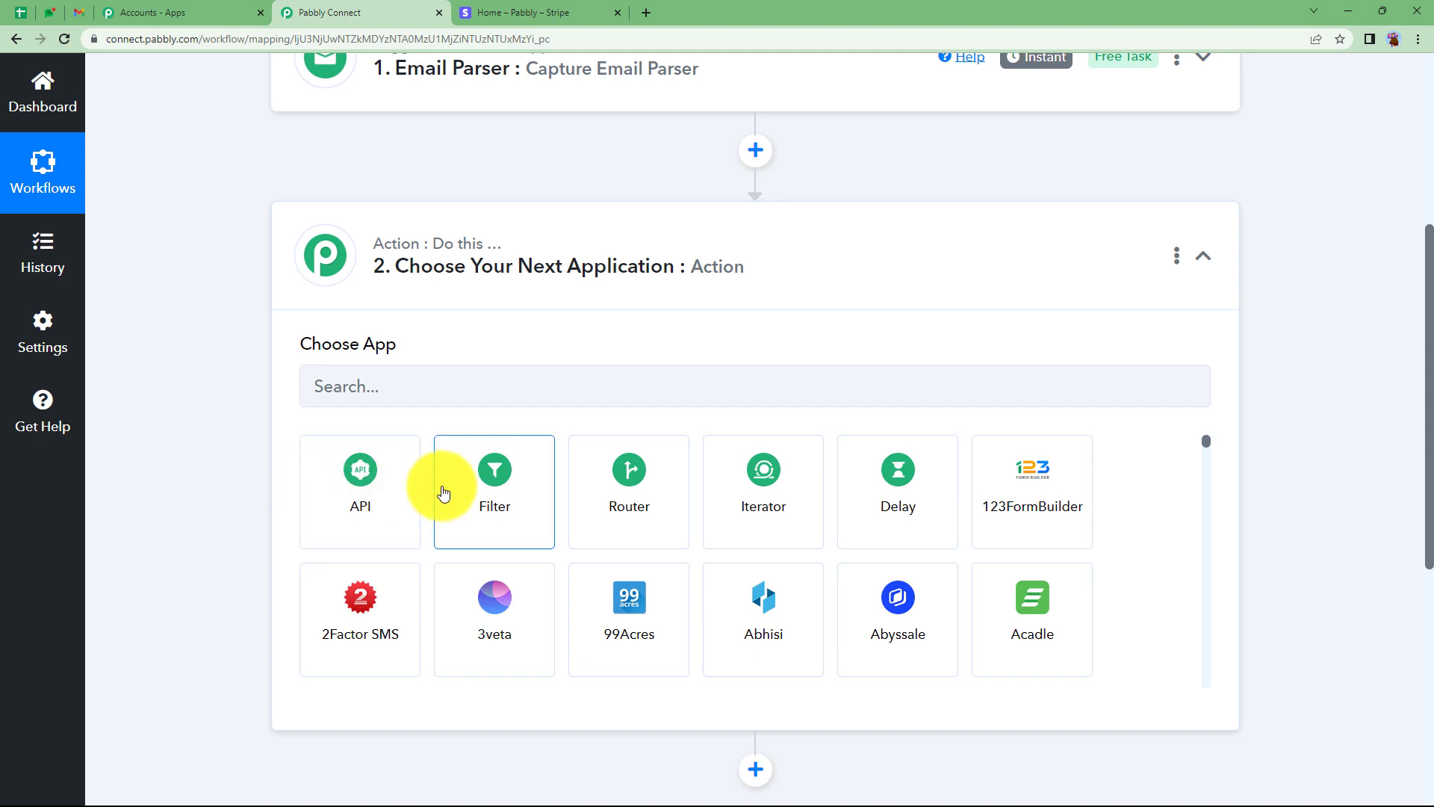
{"action": "left_click", "coordinate": [486, 482]}
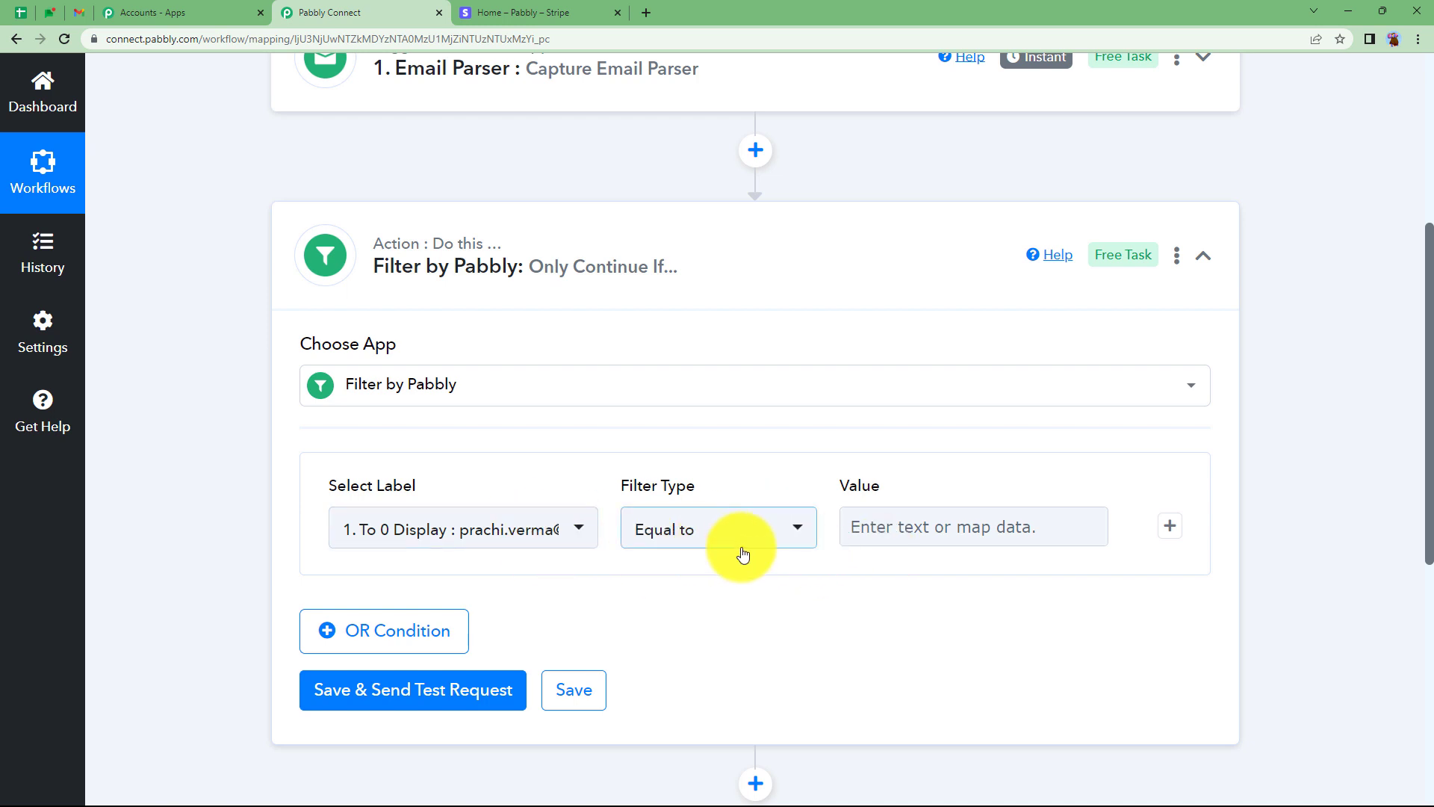
Set the filter to Subject Equal to 'Cancel Stripe Subscription' and test it, getting Condition is true
{"action": "left_click", "coordinate": [580, 537]}
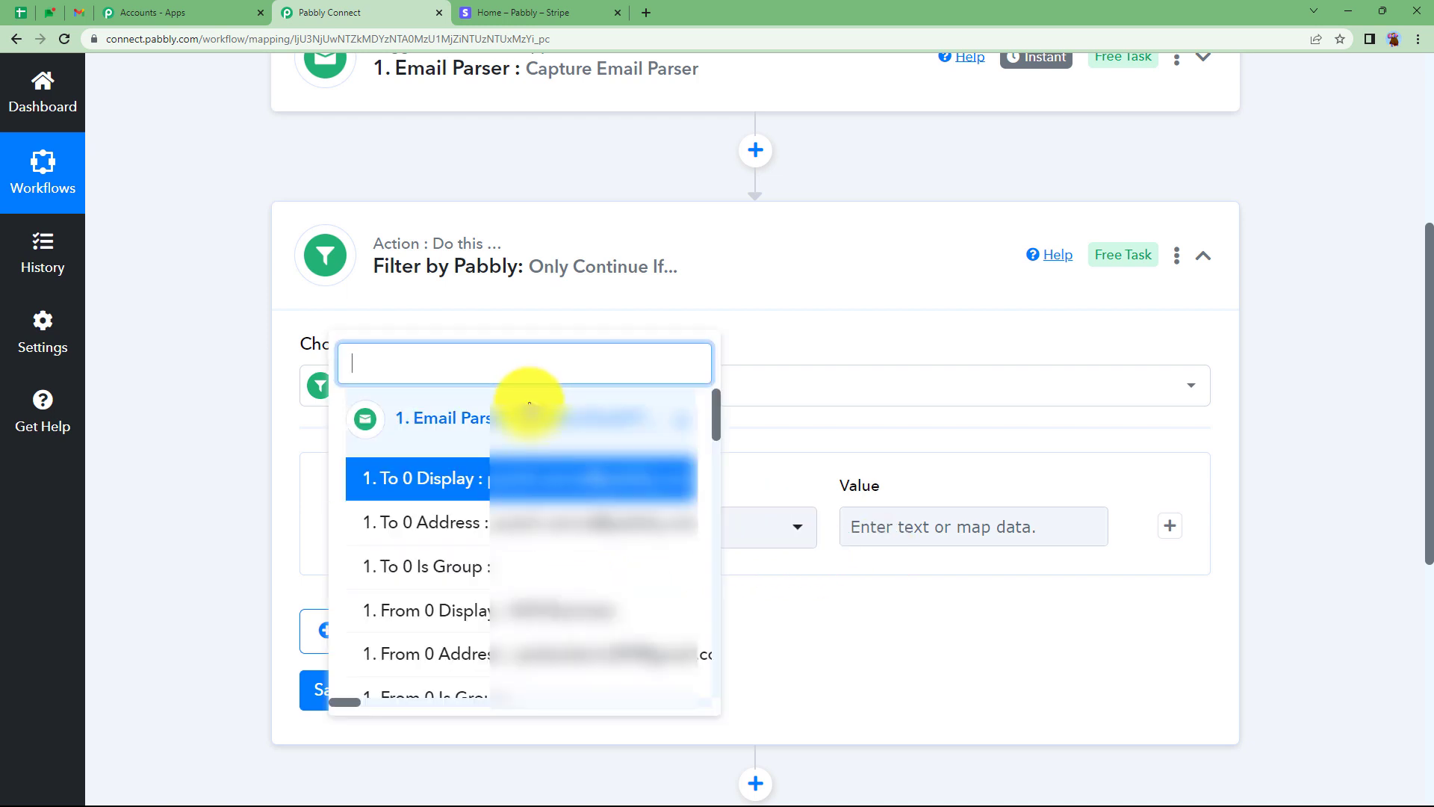
{"action": "scroll", "coordinate": [513, 593], "scroll_direction": "down", "scroll_amount": 2}
{"action": "scroll", "coordinate": [512, 592], "scroll_direction": "down", "scroll_amount": 2}
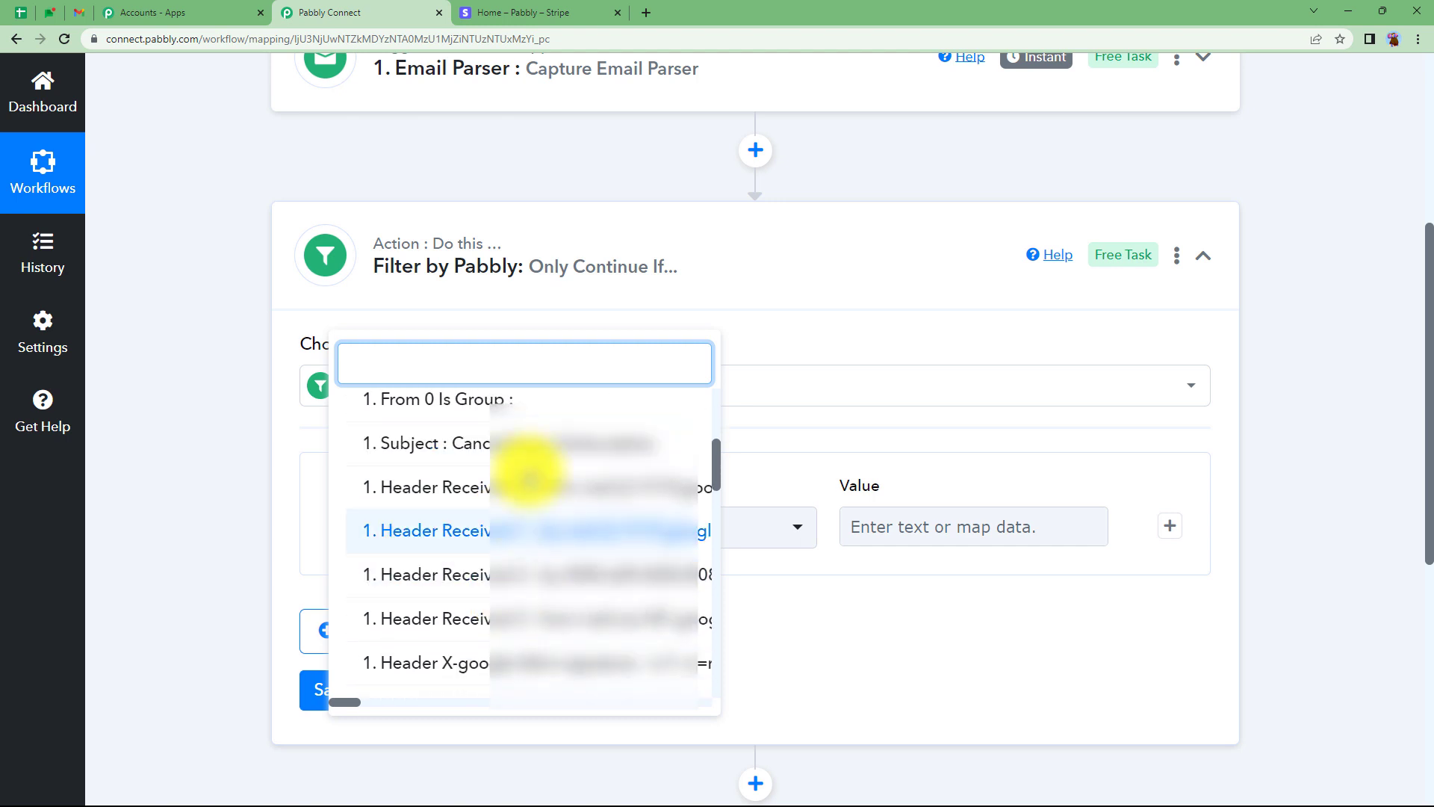
{"action": "left_click", "coordinate": [514, 443]}
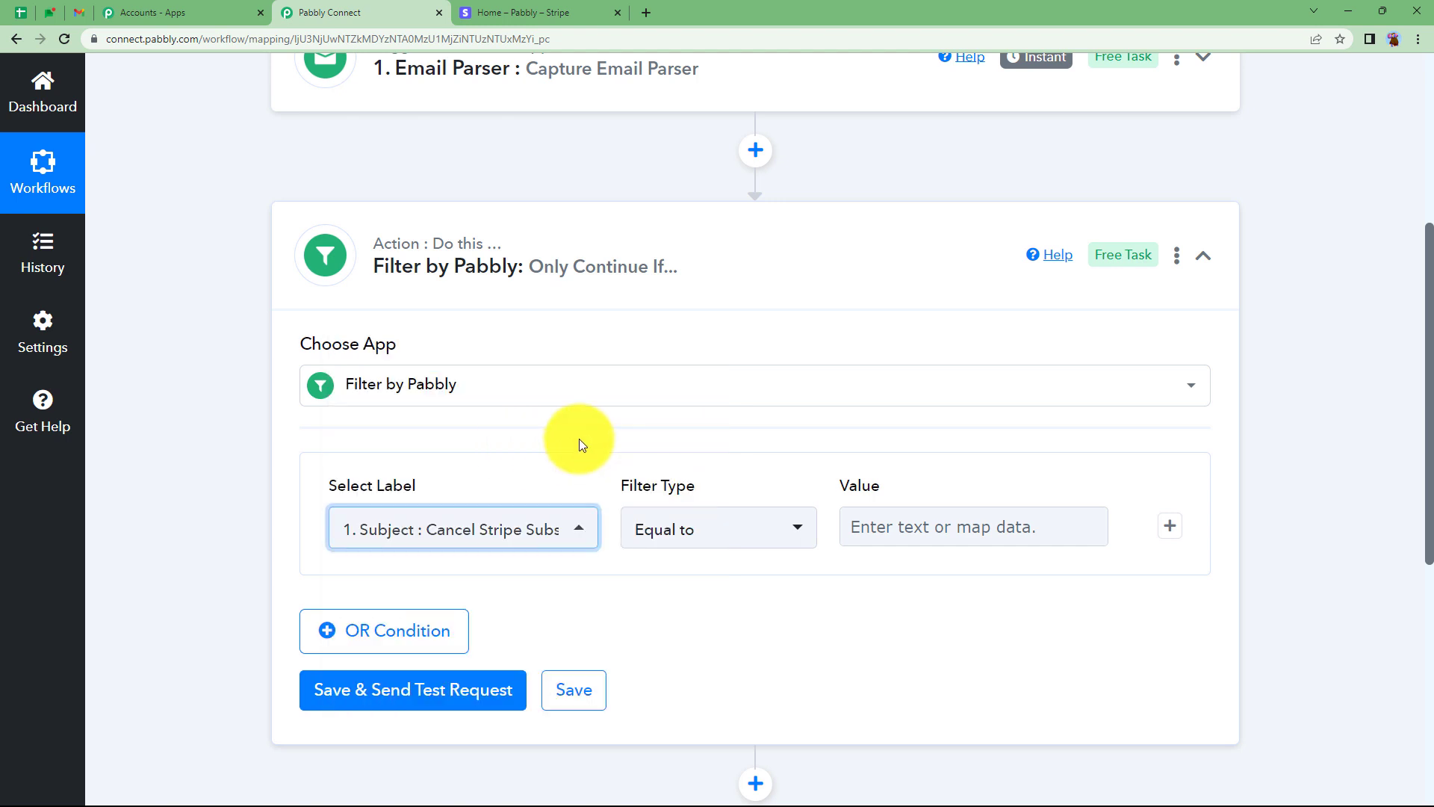
{"action": "left_click", "coordinate": [926, 517]}
{"action": "type", "text": "Cance"}
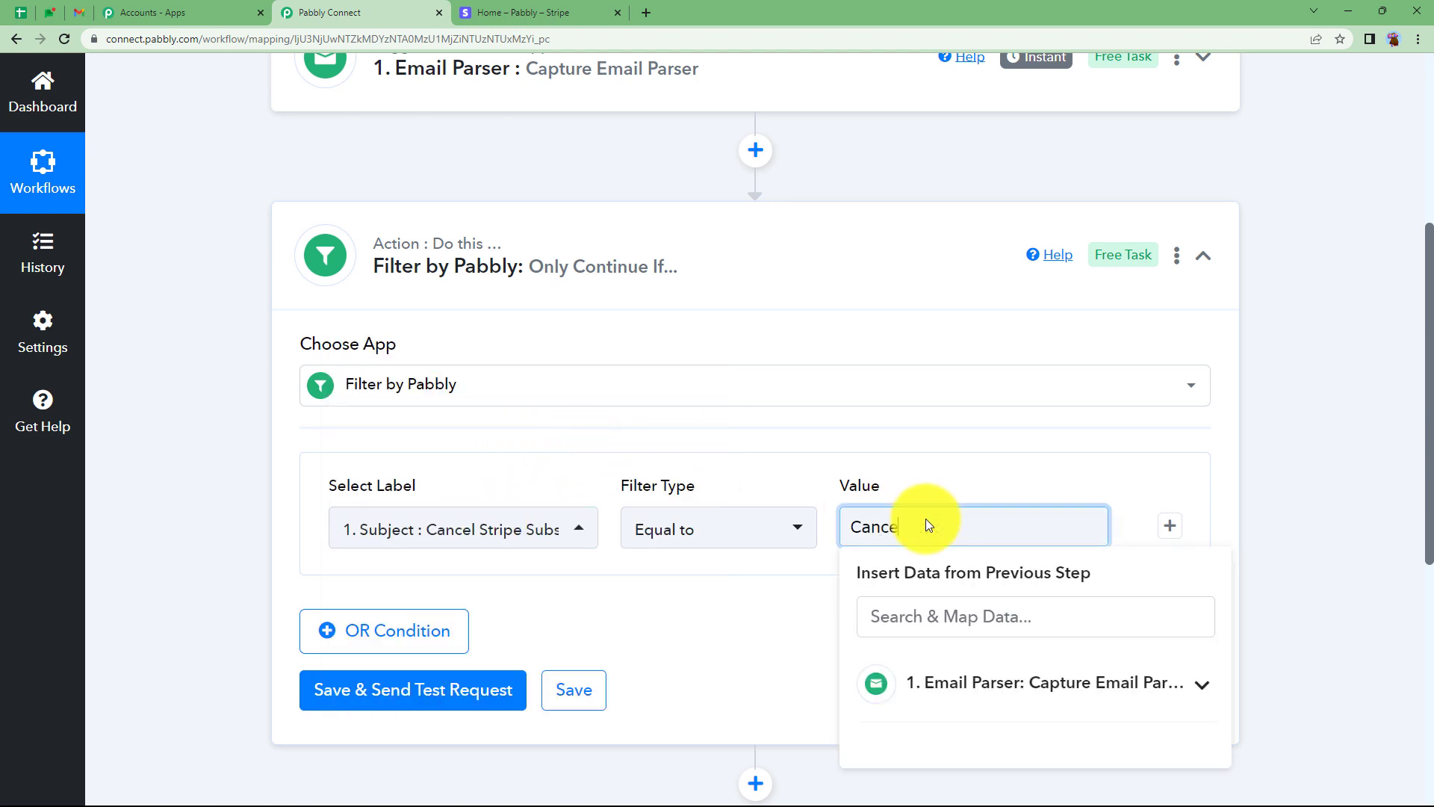
{"action": "type", "text": "l Stripe Subscription"}
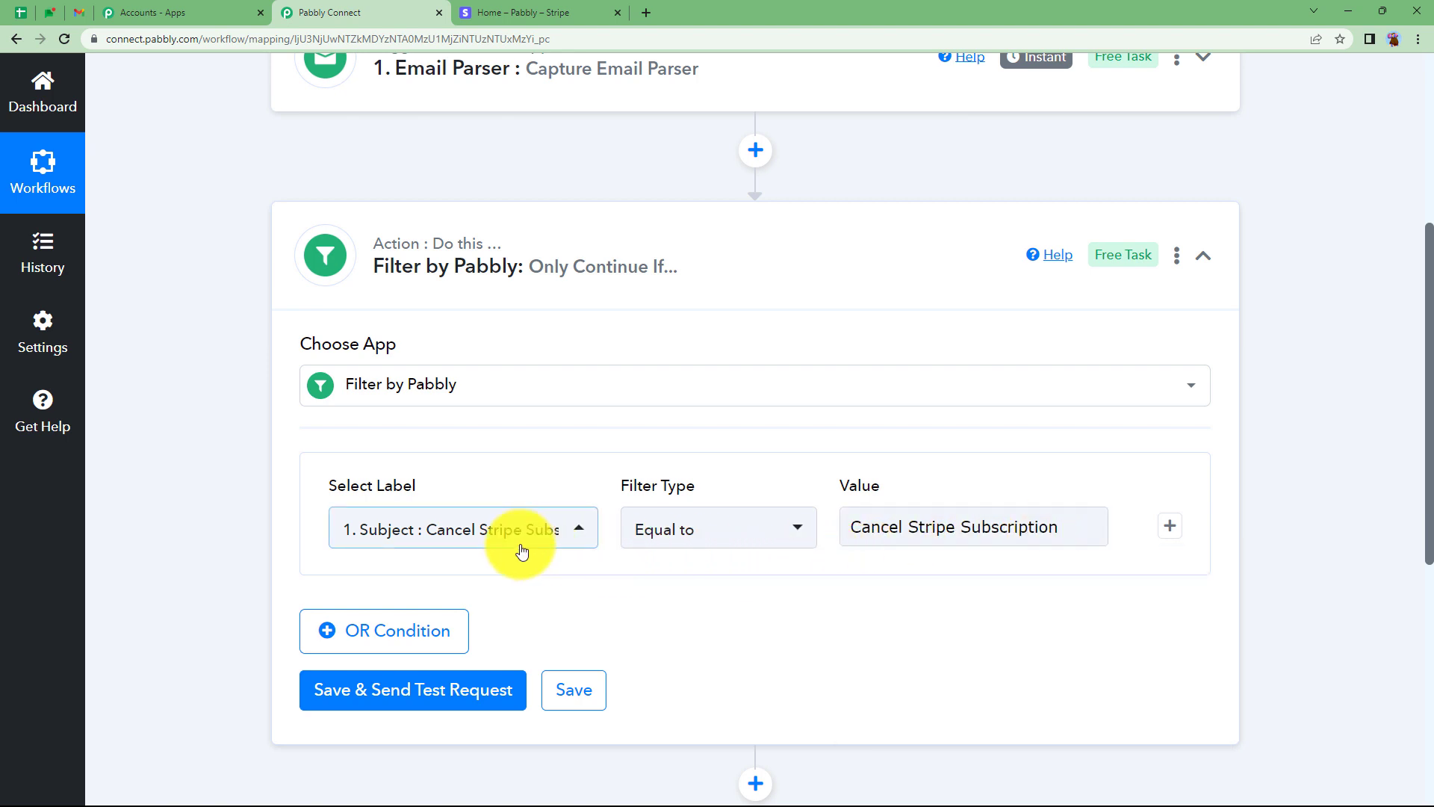
{"action": "scroll", "coordinate": [518, 603], "scroll_direction": "down", "scroll_amount": 2}
{"action": "left_click", "coordinate": [492, 551]}
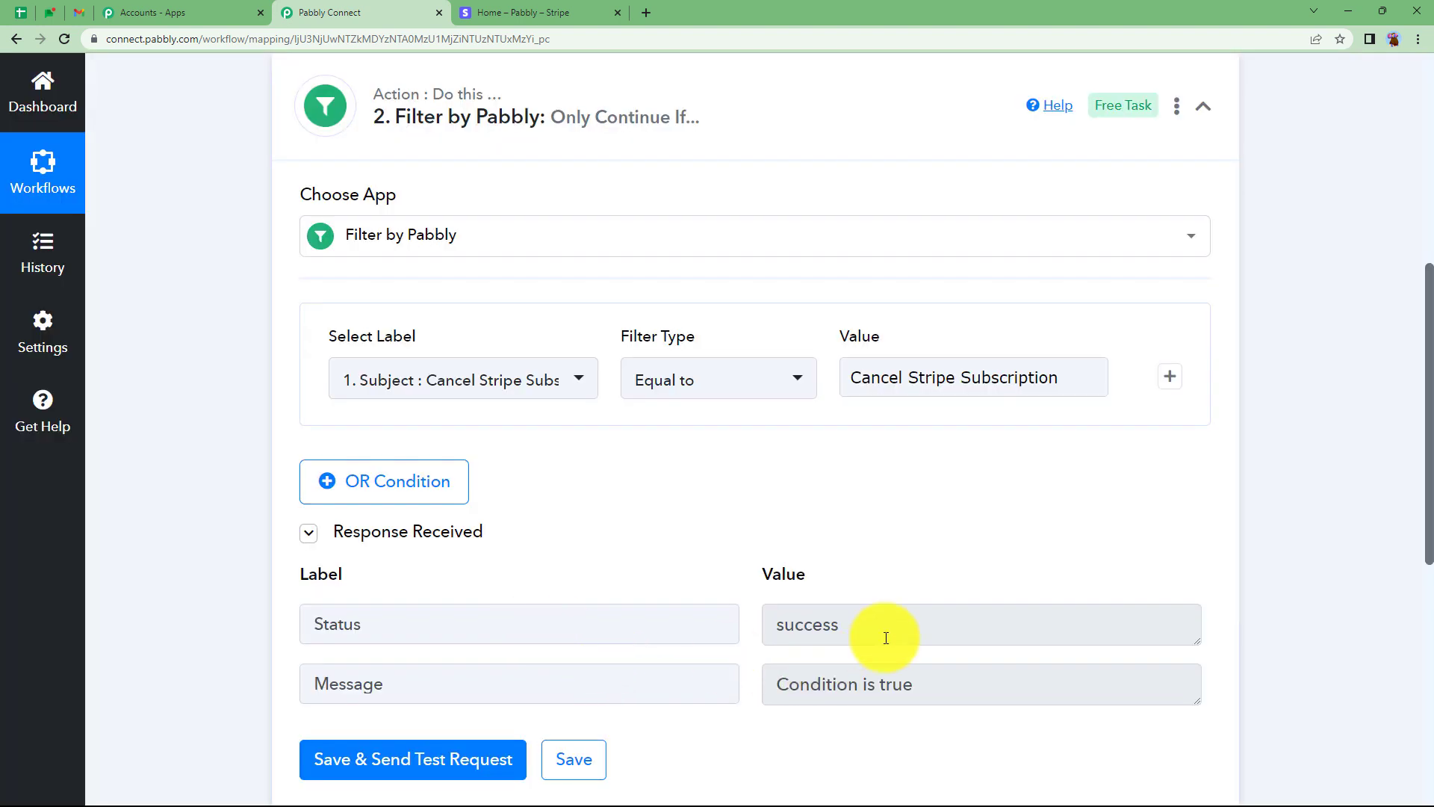
{"action": "left_click_drag", "start_coordinate": [960, 698], "coordinate": [863, 686]}
{"action": "left_click", "coordinate": [770, 739]}
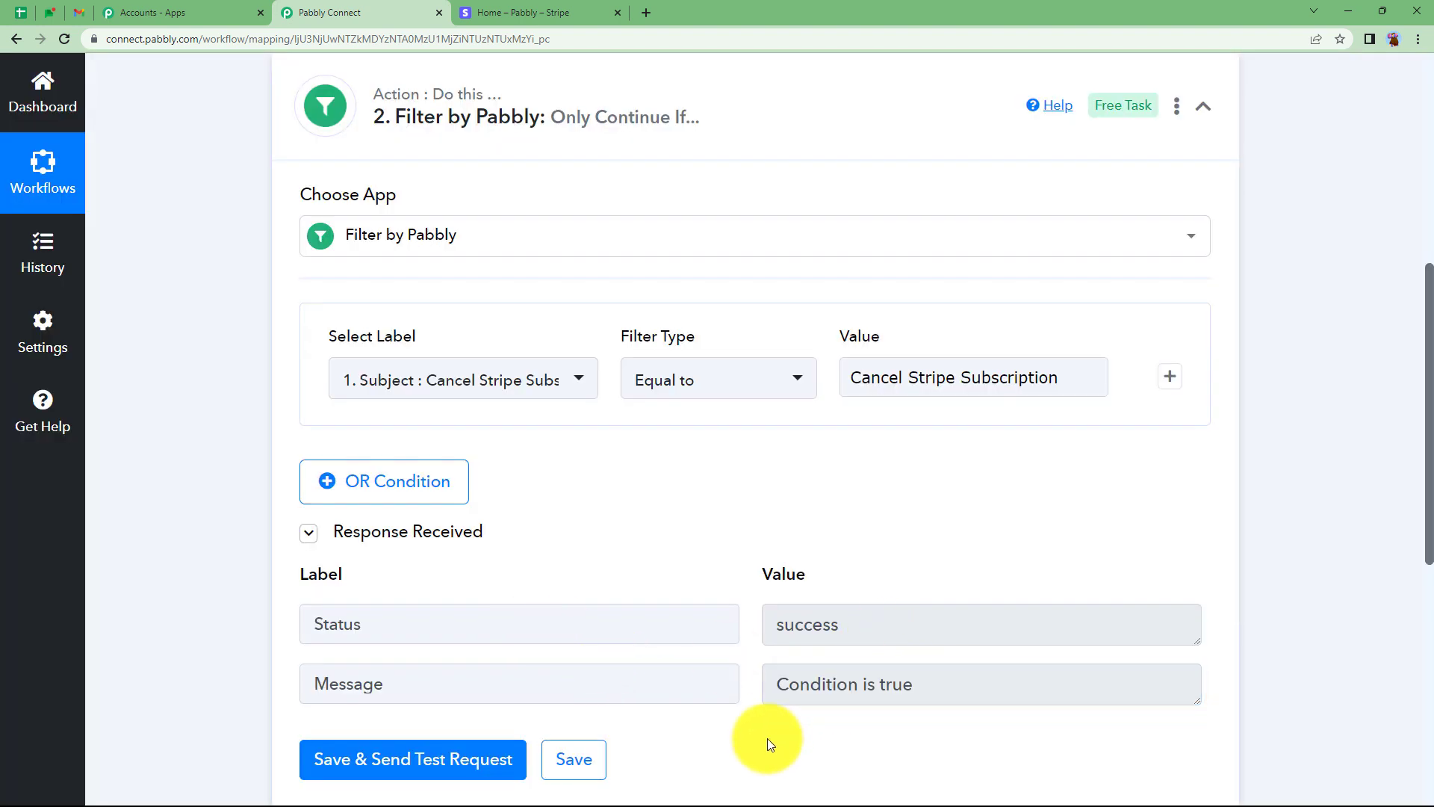
{"action": "scroll", "coordinate": [762, 499], "scroll_direction": "up", "scroll_amount": 7}
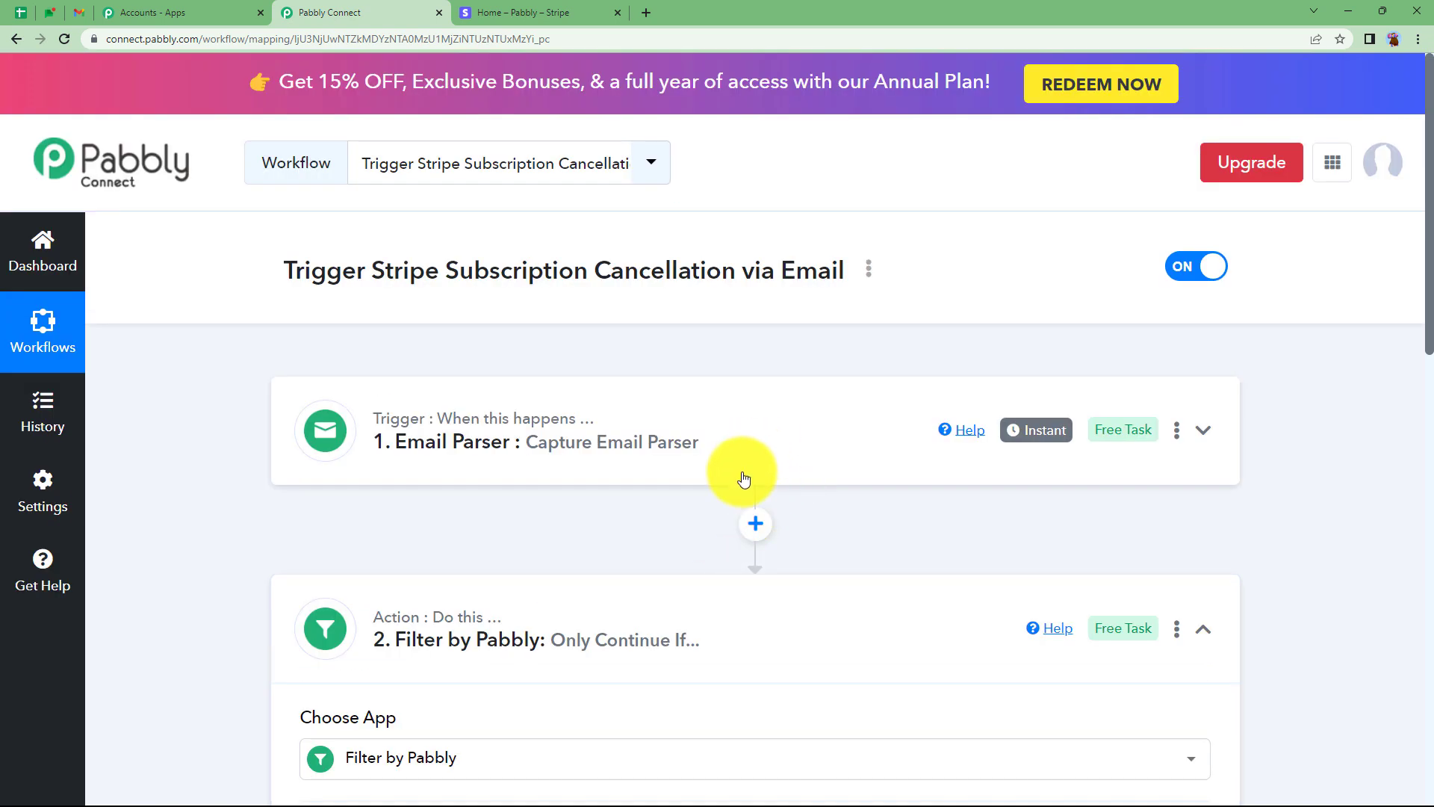
{"action": "scroll", "coordinate": [363, 654], "scroll_direction": "down", "scroll_amount": 6}
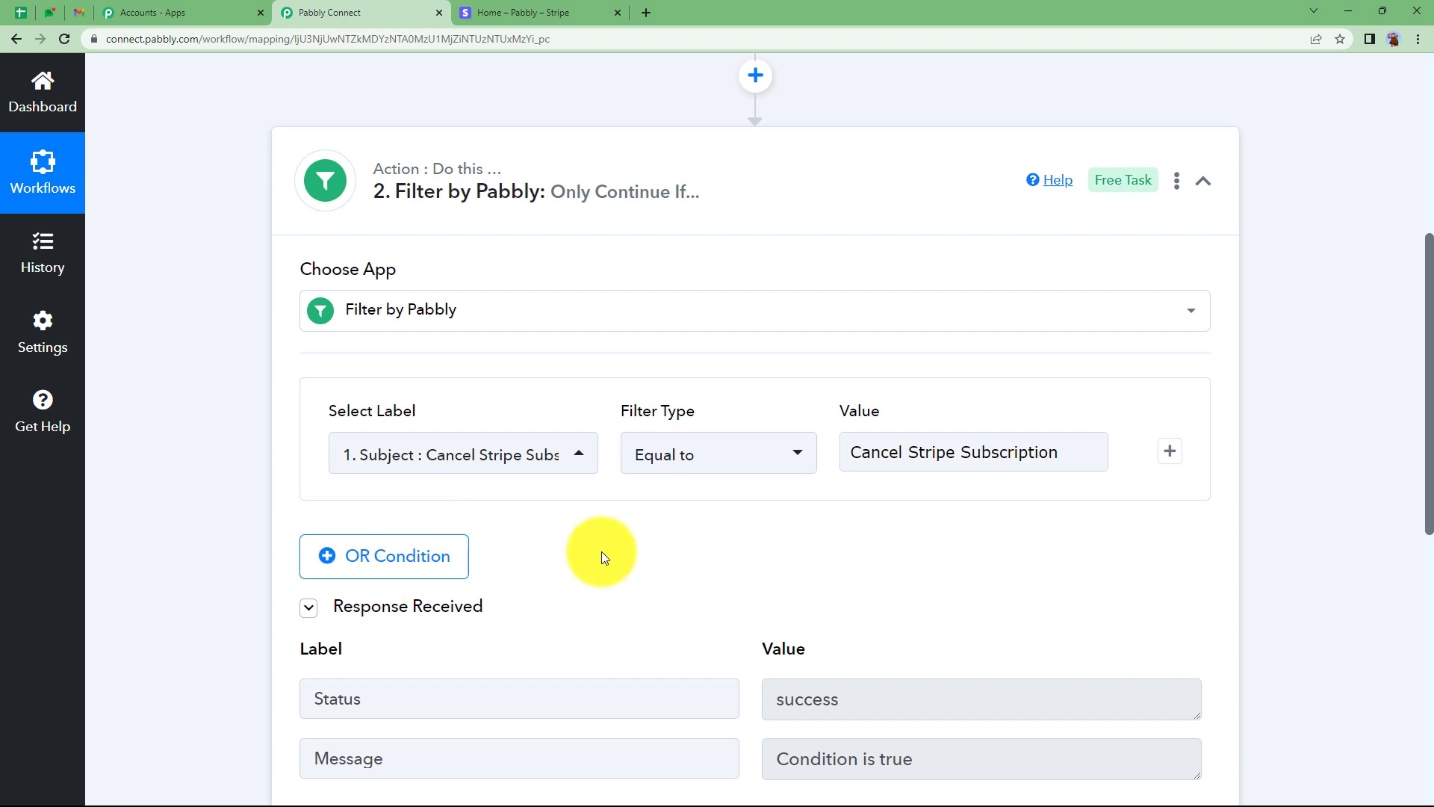
Collapse the Filter, then add a third step using Stripe's Cancel a Subscription action event
{"action": "left_click", "coordinate": [698, 198]}
{"action": "left_click", "coordinate": [755, 275]}
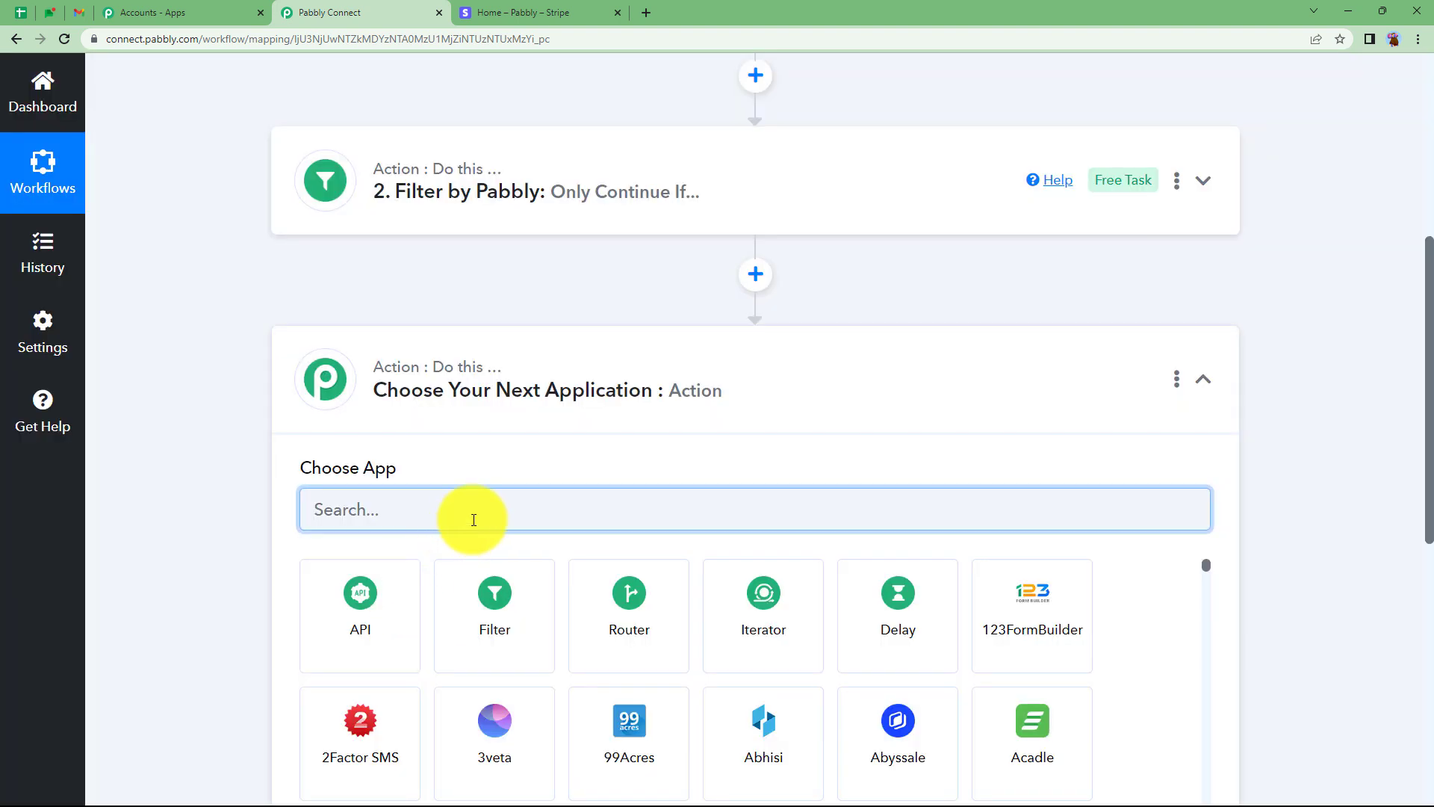
{"action": "type", "text": "strip"}
{"action": "left_click", "coordinate": [347, 596]}
{"action": "left_click", "coordinate": [438, 602]}
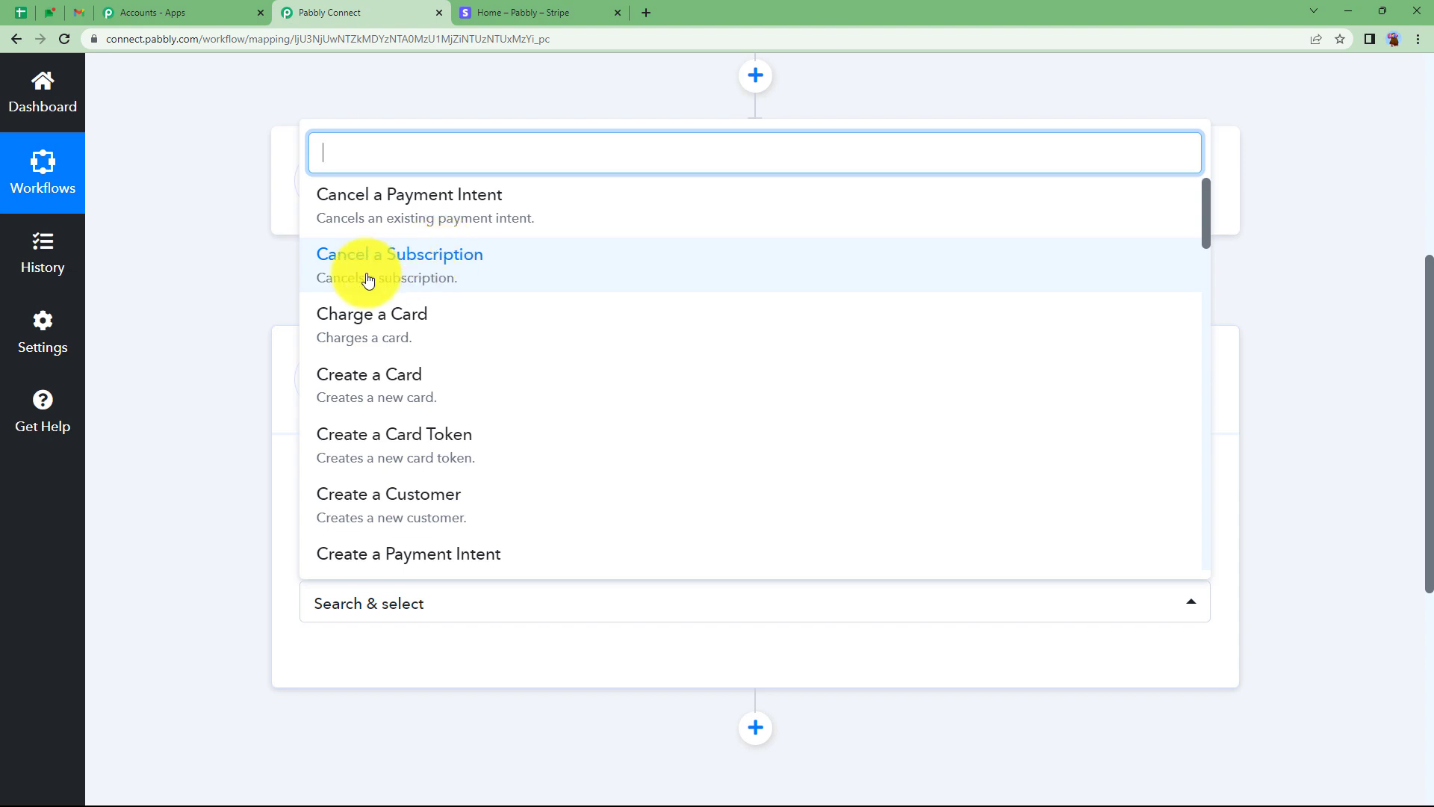
{"action": "left_click", "coordinate": [439, 269]}
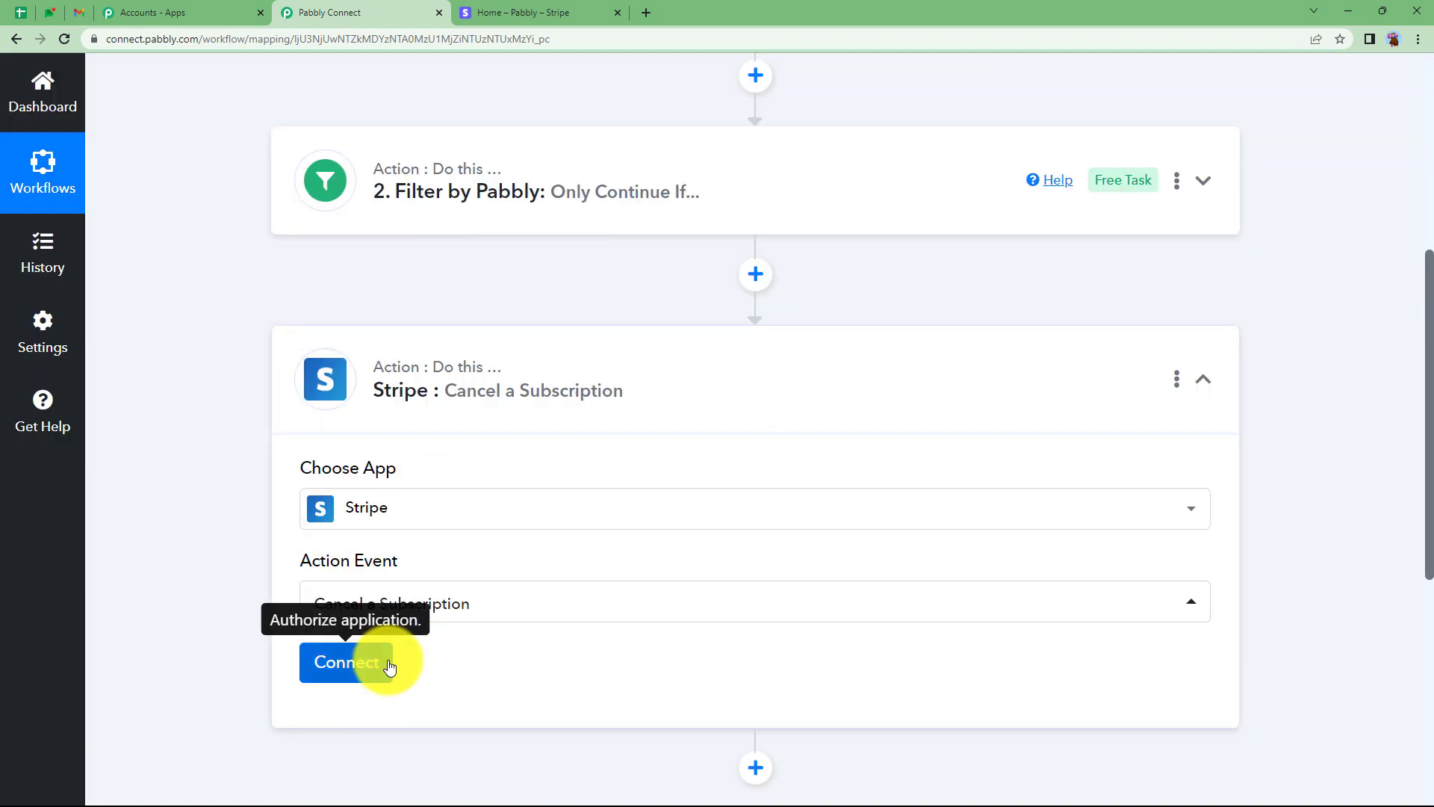
{"action": "left_click", "coordinate": [576, 11]}
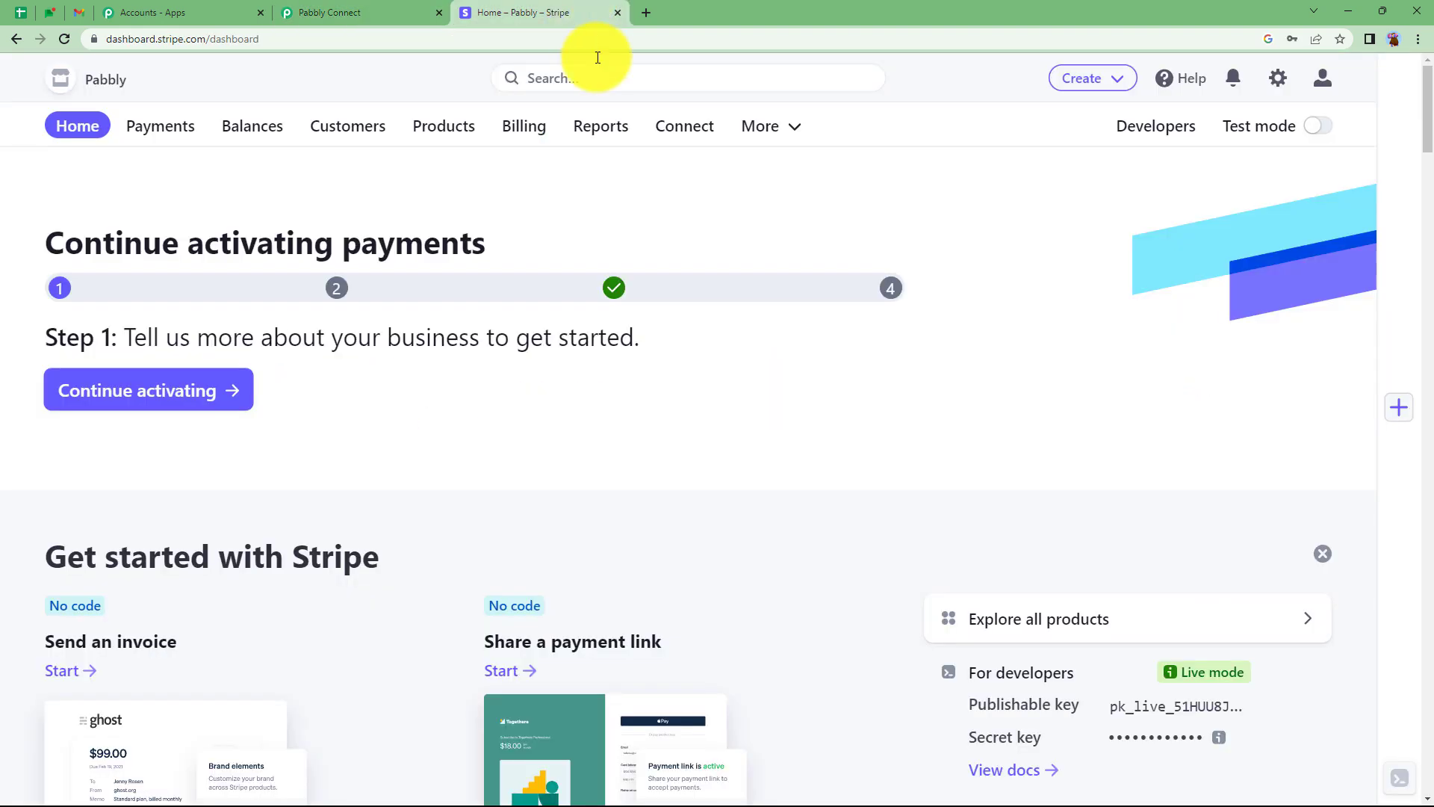
Check Stripe's Billing > Subscriptions list, showing one past-due subscription, then return to Pabbly Connect
{"action": "left_click", "coordinate": [523, 131]}
{"action": "left_click", "coordinate": [294, 246]}
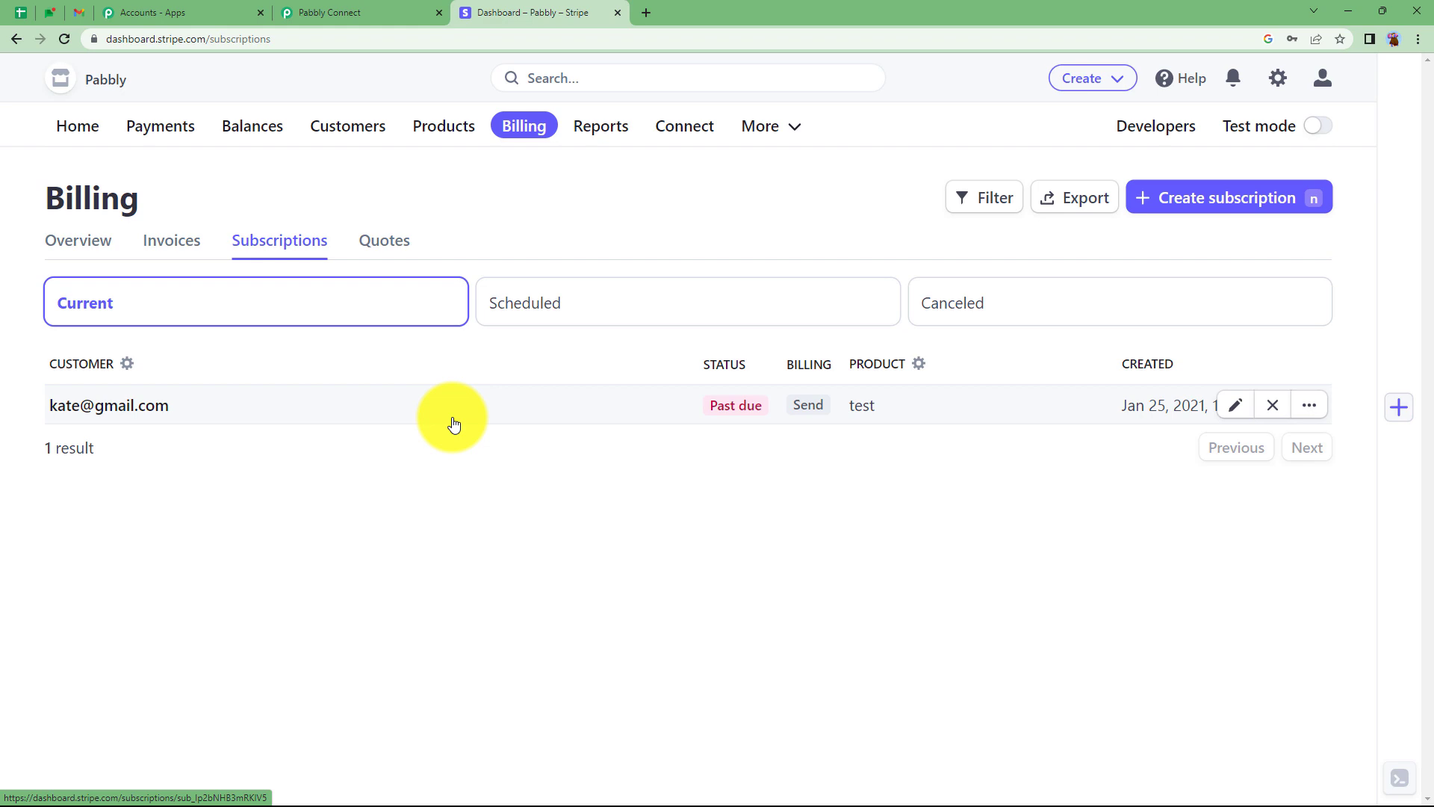
{"action": "left_click", "coordinate": [360, 12]}
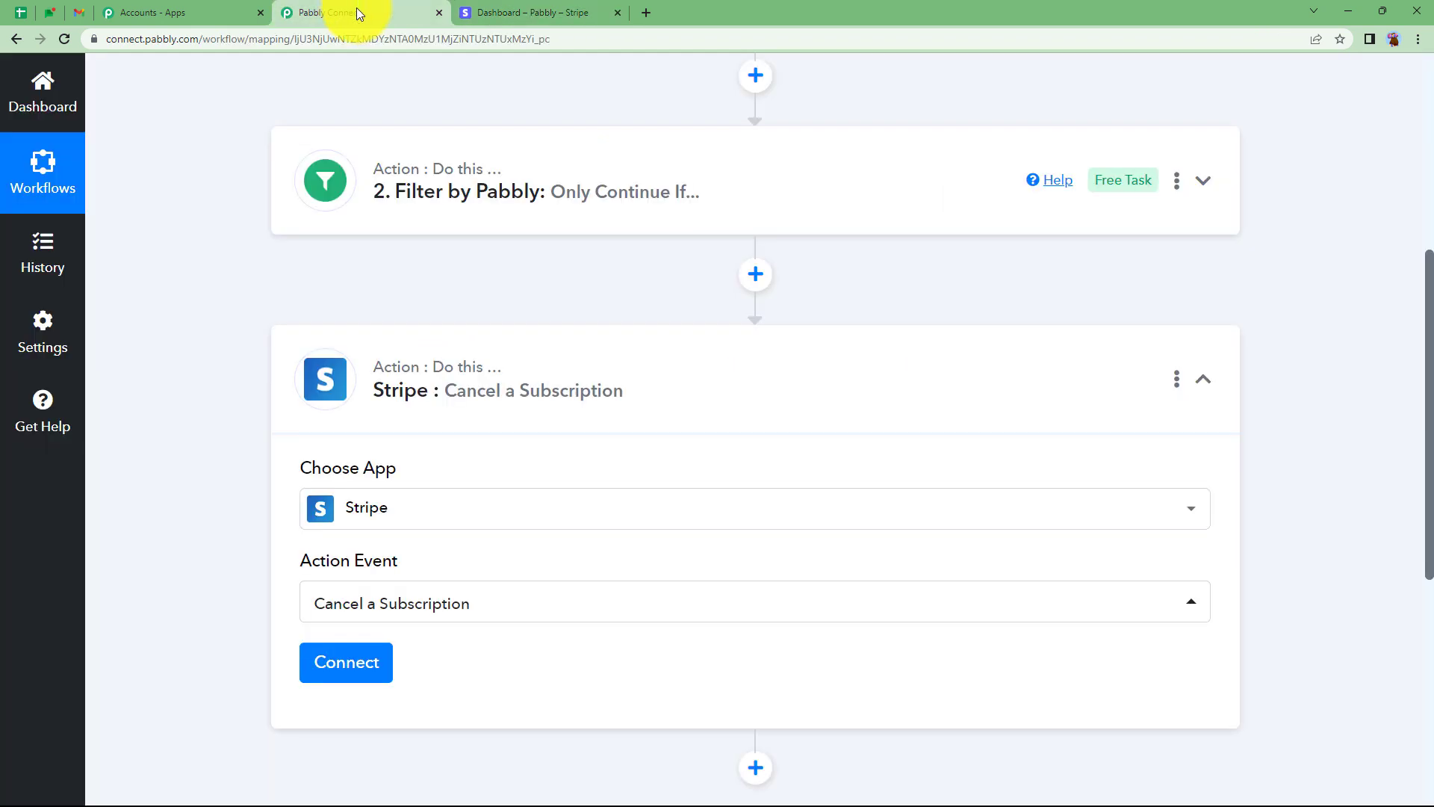
Start a new Stripe connection named Stripe #2 and ready its token field, then view Stripe's subscriptions
{"action": "left_click", "coordinate": [359, 671]}
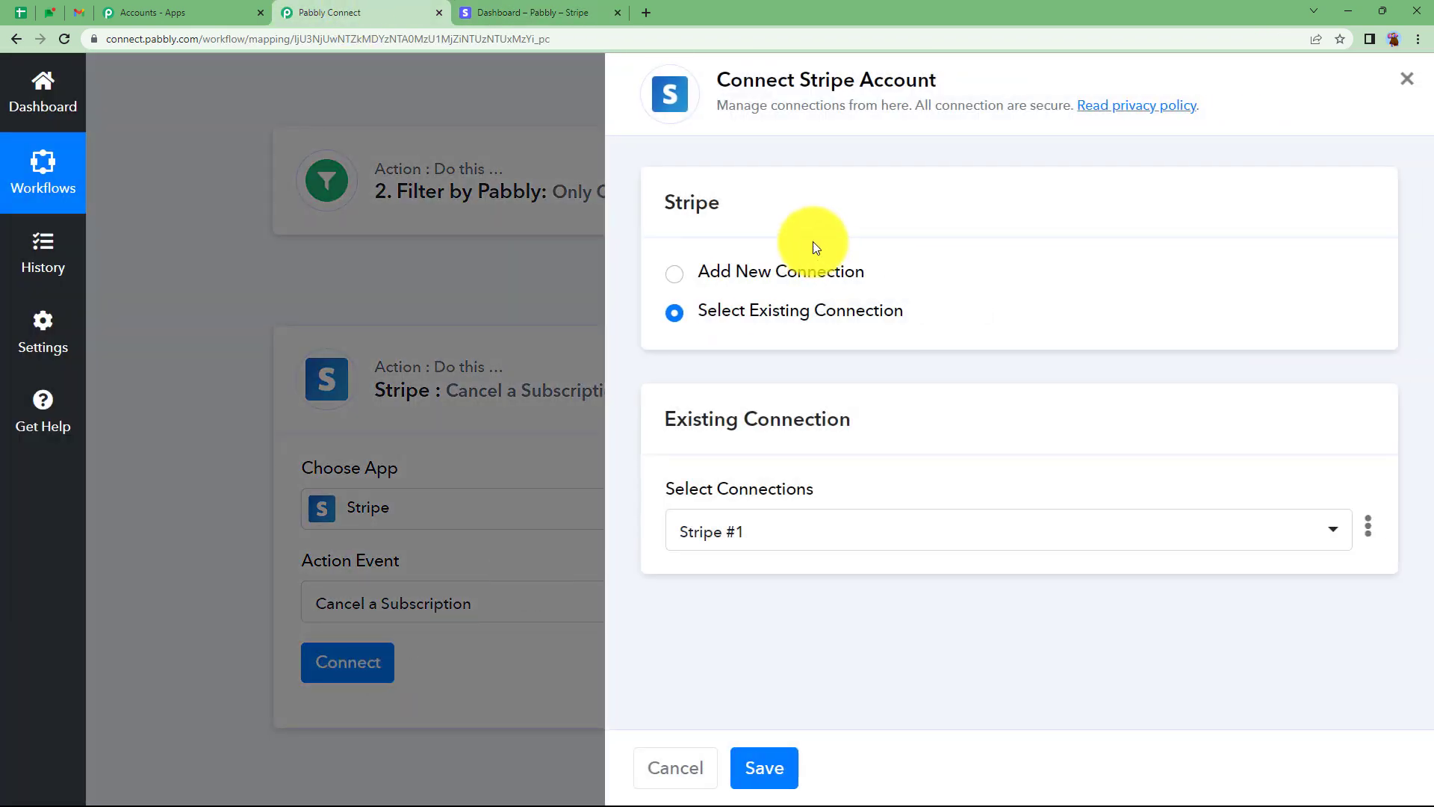
{"action": "left_click", "coordinate": [796, 272]}
{"action": "left_click", "coordinate": [713, 502]}
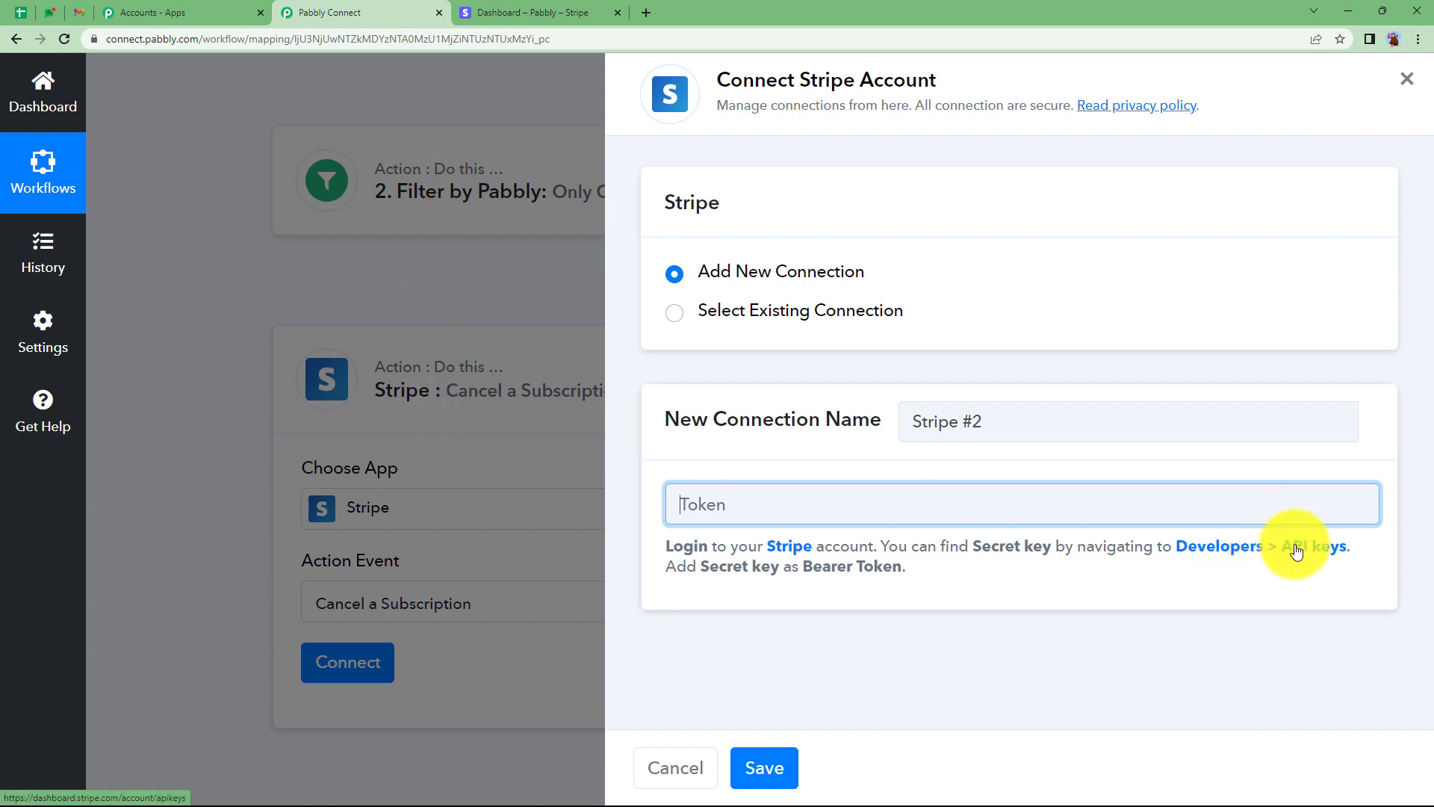
{"action": "left_click", "coordinate": [496, 11]}
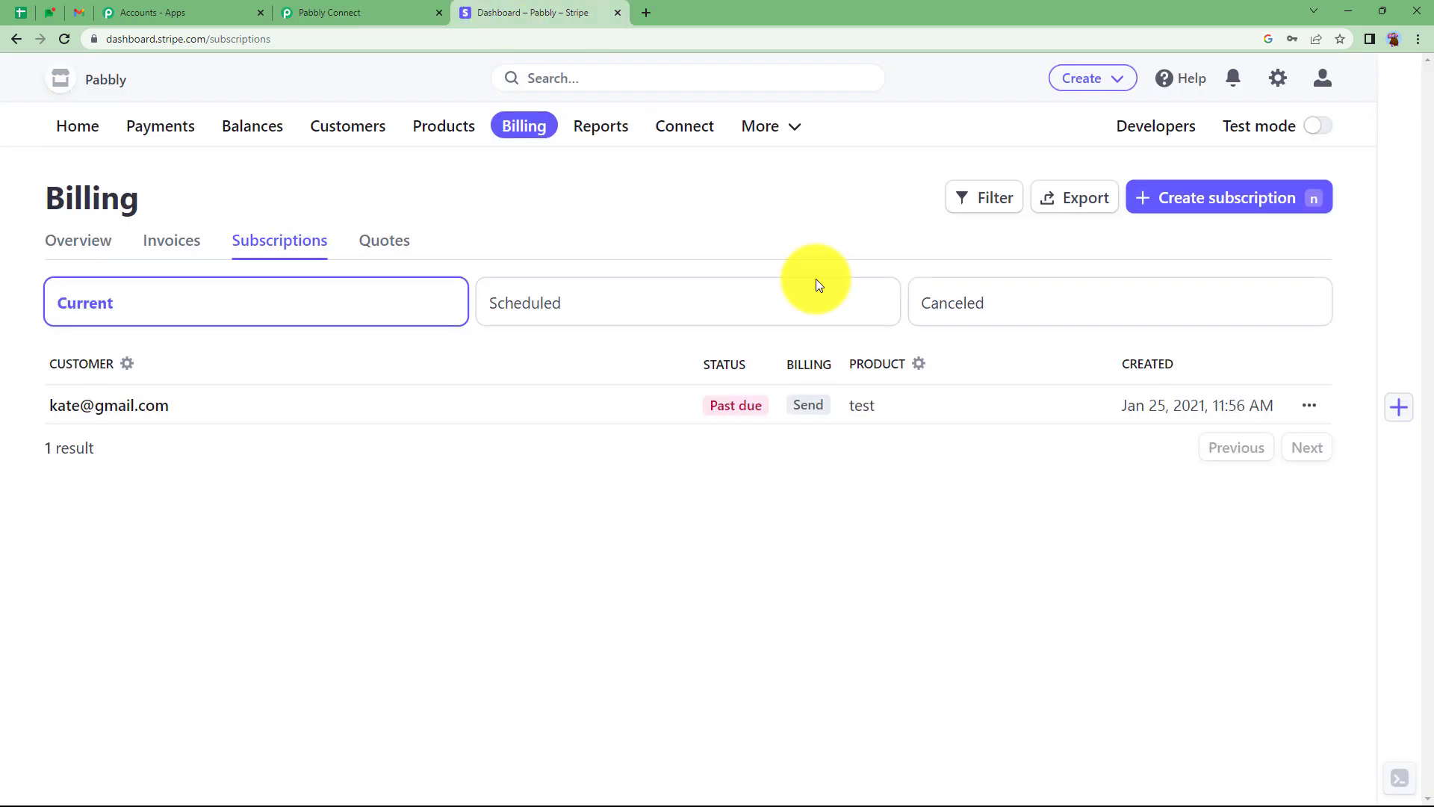
{"action": "left_click", "coordinate": [359, 12]}
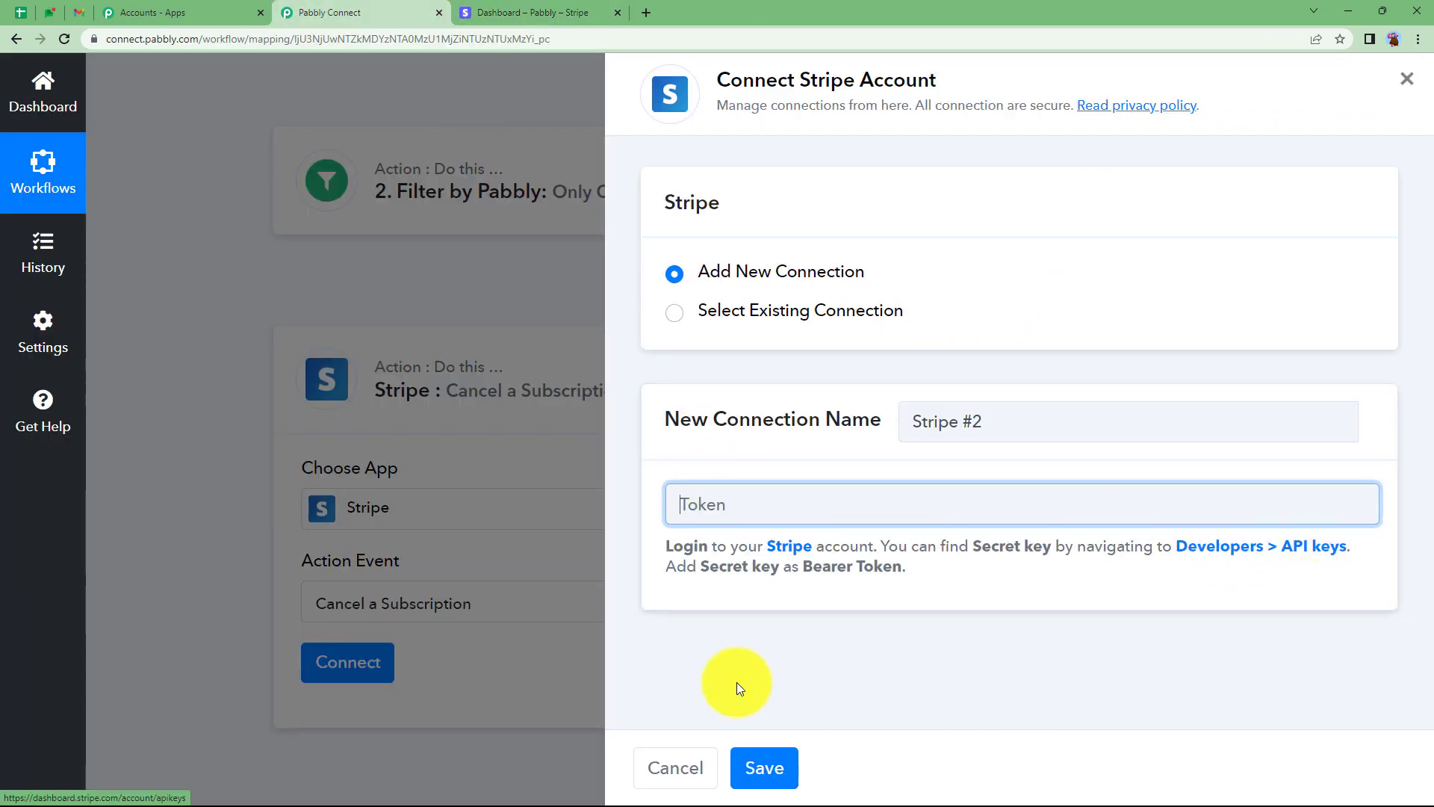
{"action": "left_click", "coordinate": [553, 12]}
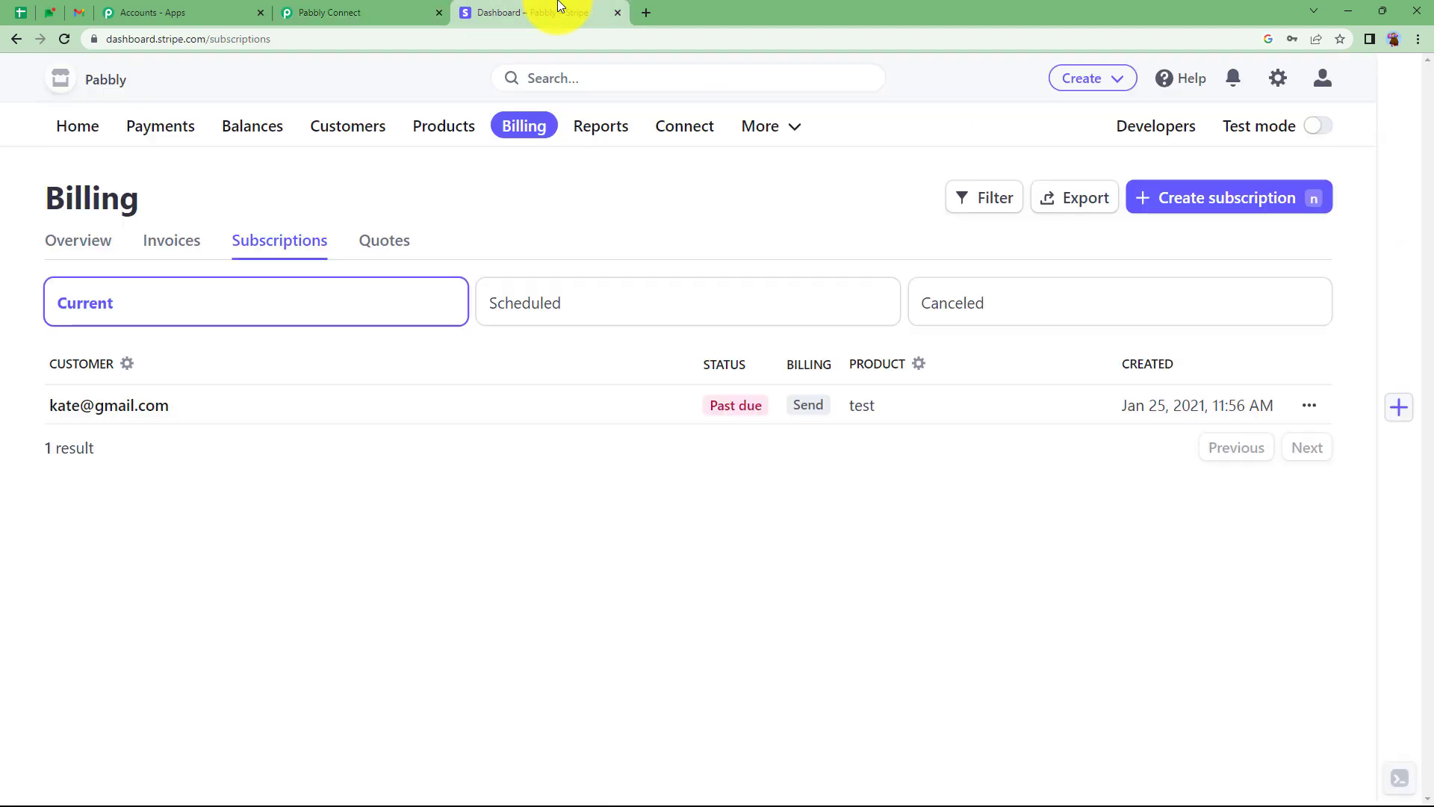
Create a Stripe secret API key named 'Cancellation' under Developers > API keys and copy it
{"action": "left_click", "coordinate": [1148, 130]}
{"action": "left_click", "coordinate": [168, 255]}
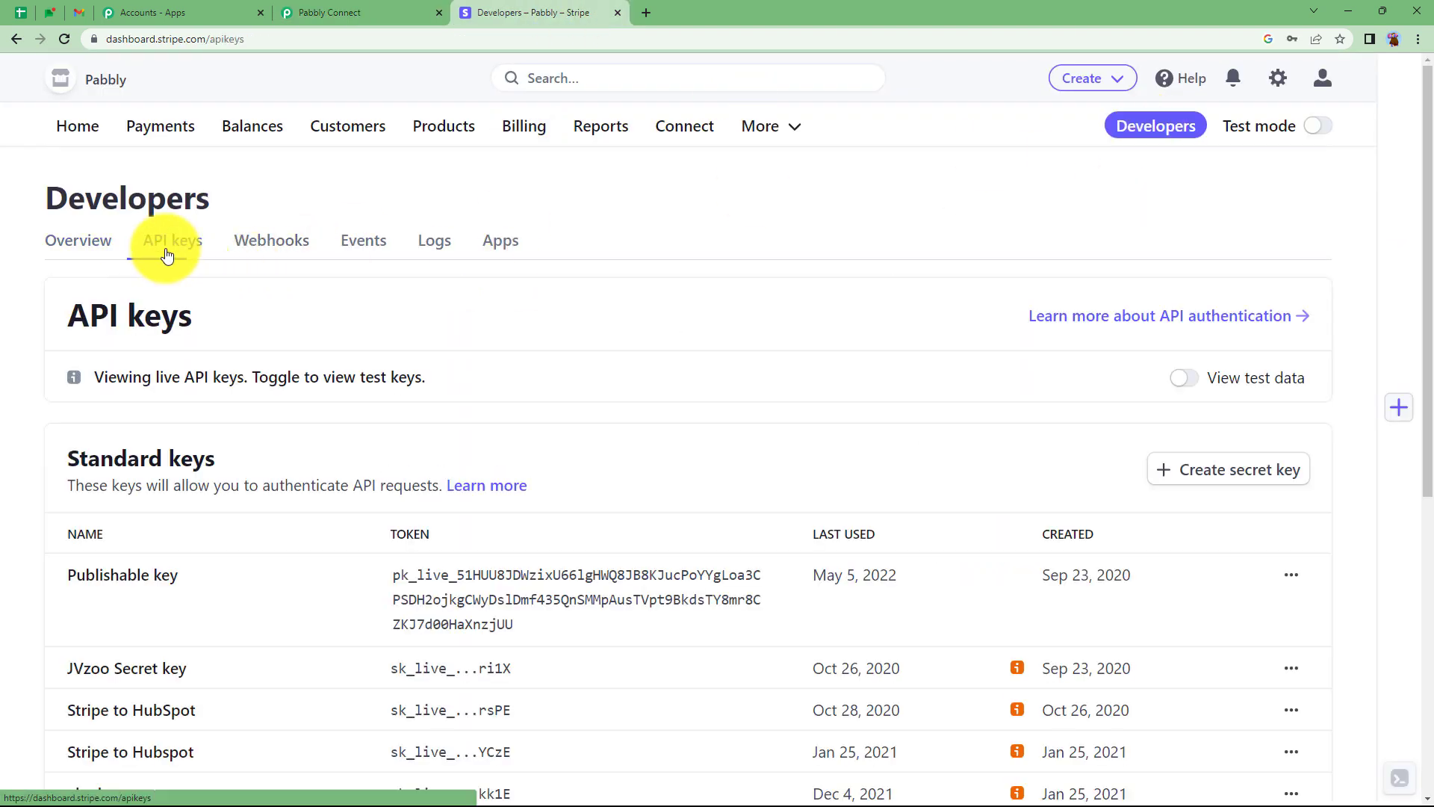
{"action": "left_click", "coordinate": [1175, 481]}
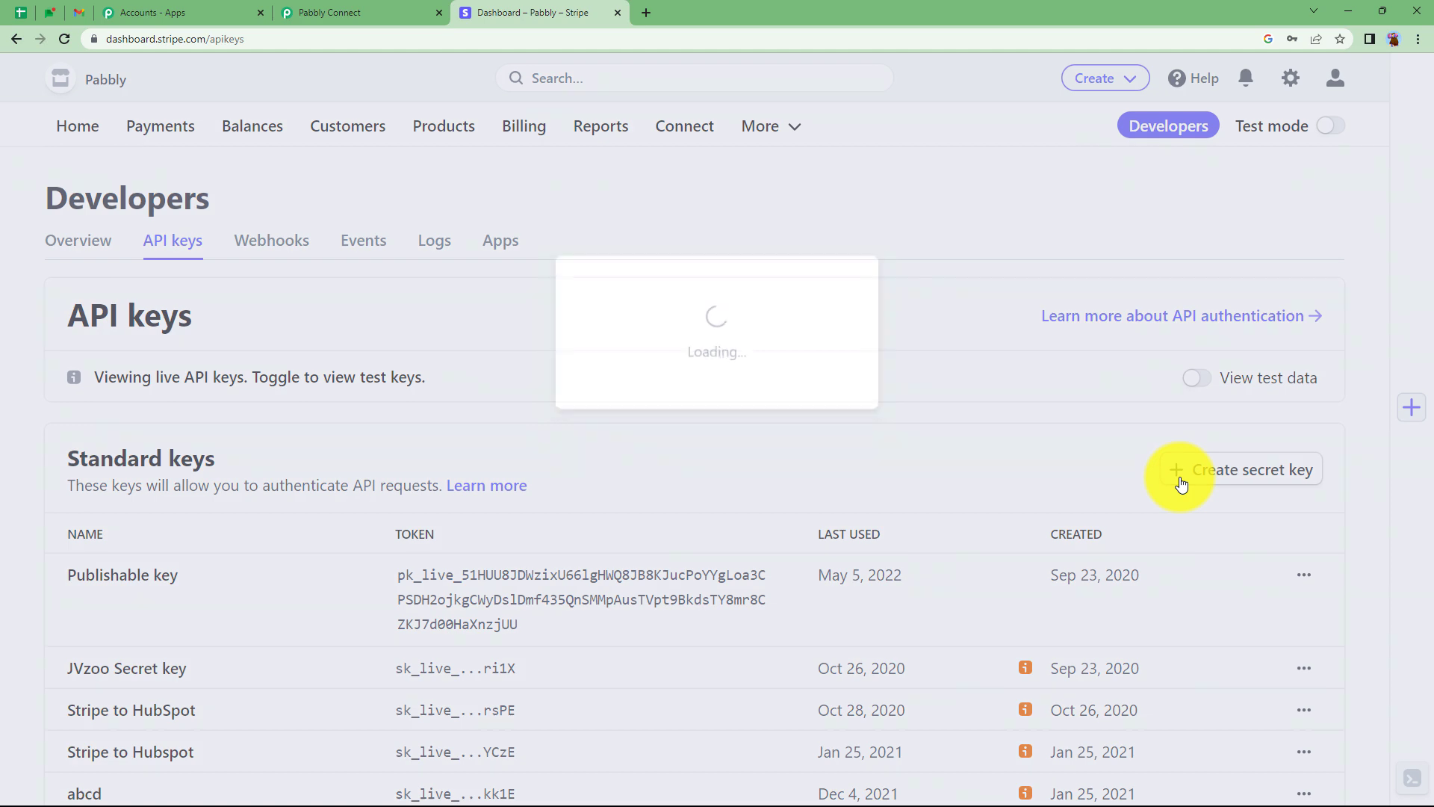
{"action": "left_click", "coordinate": [670, 357]}
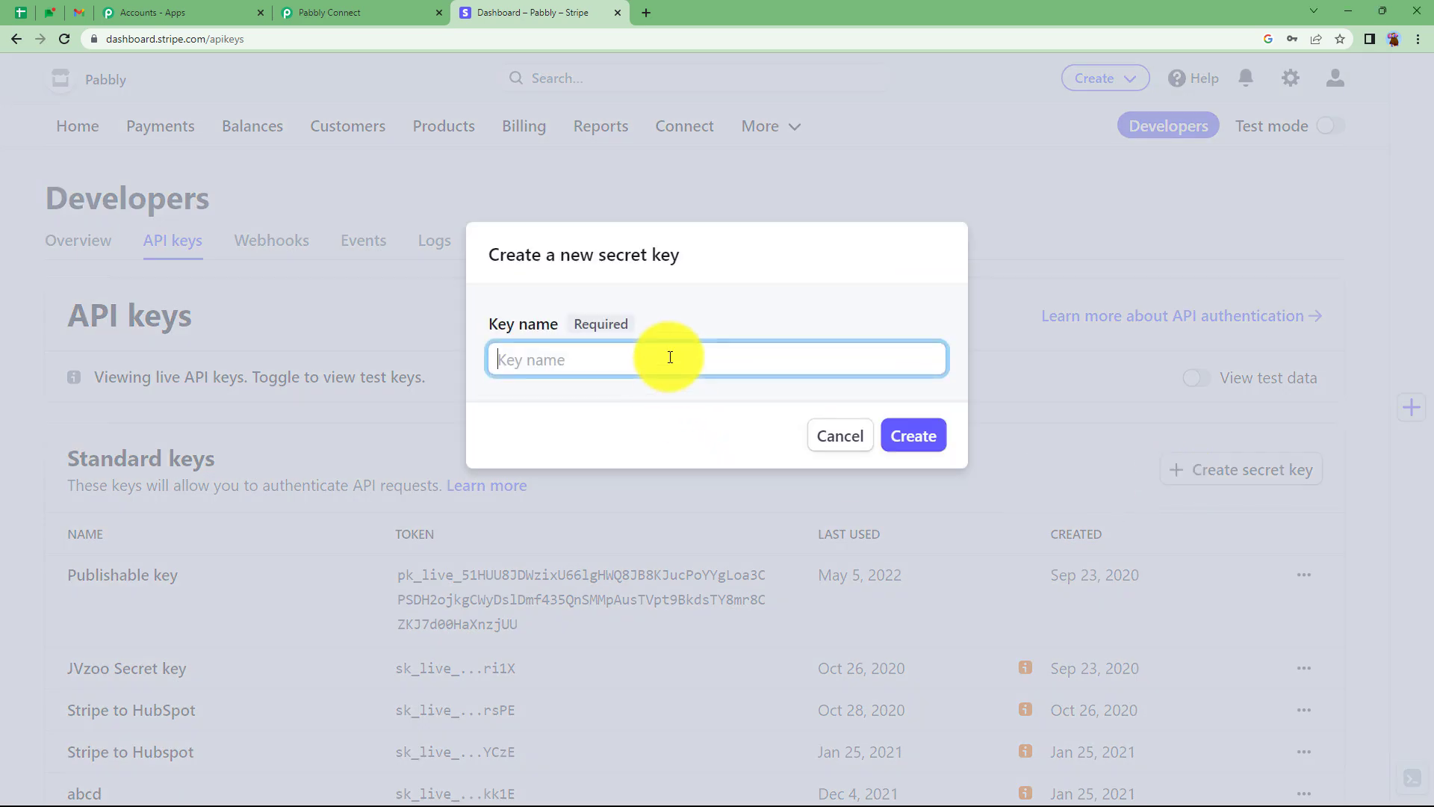
{"action": "type", "text": "Cancellation"}
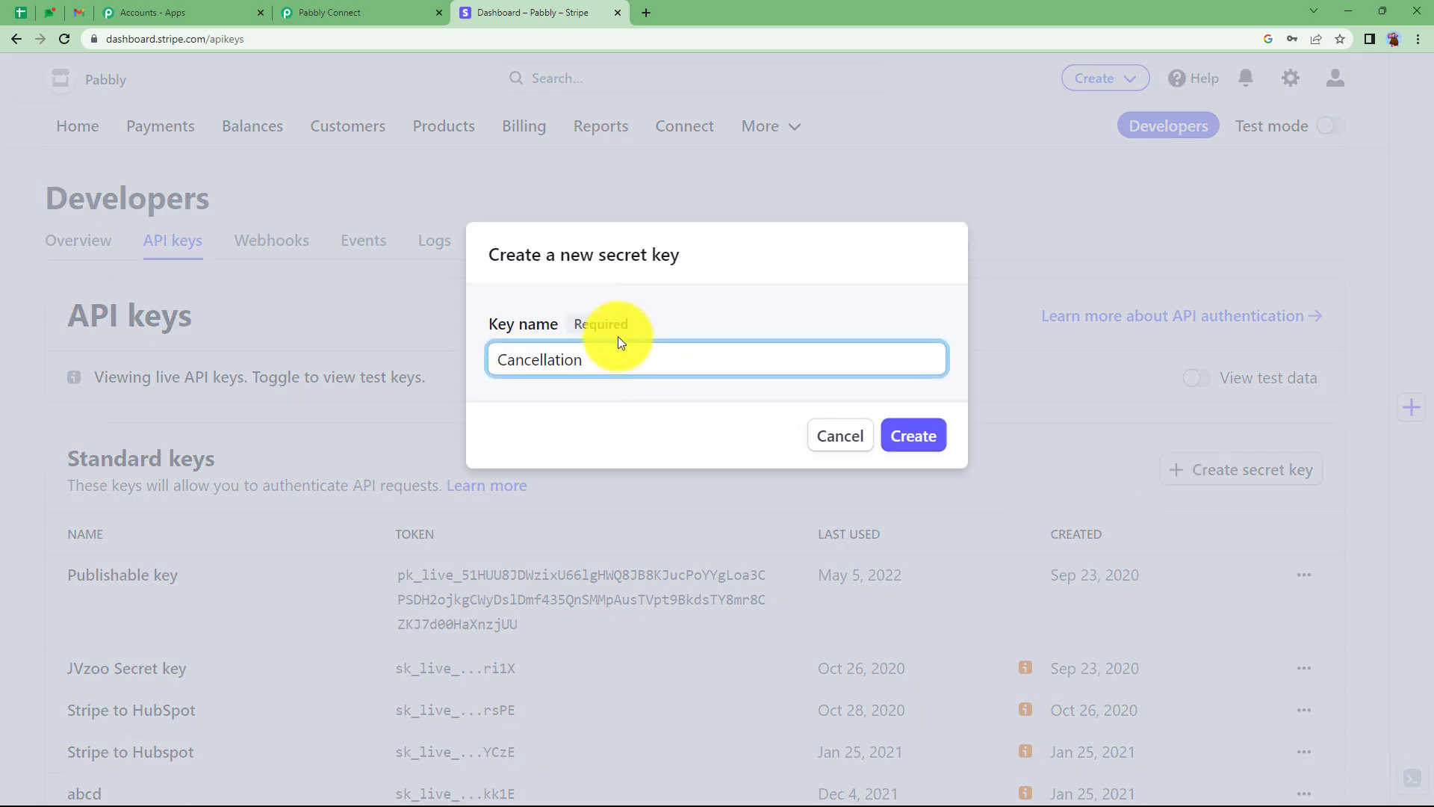
{"action": "left_click", "coordinate": [934, 438]}
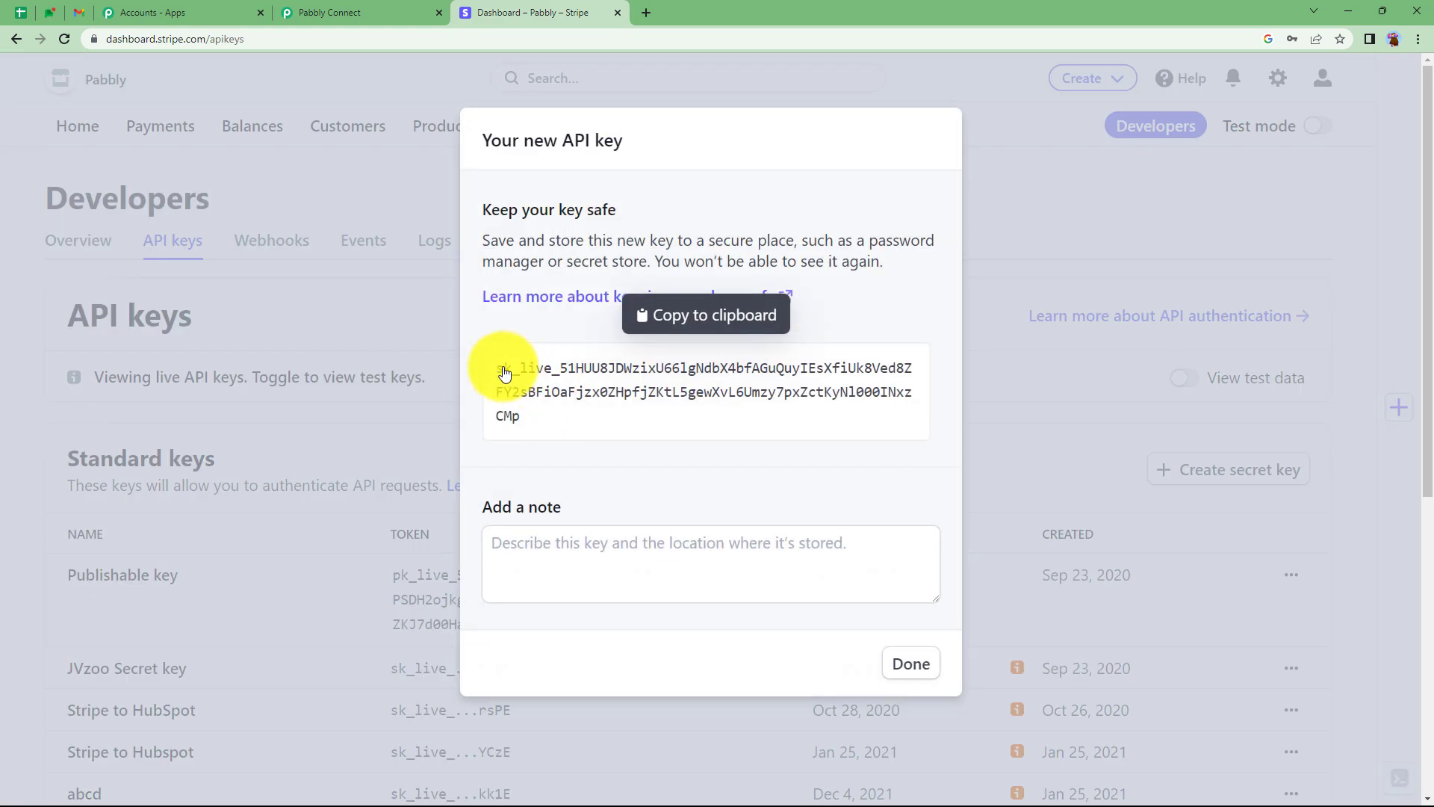
{"action": "left_click", "coordinate": [502, 372]}
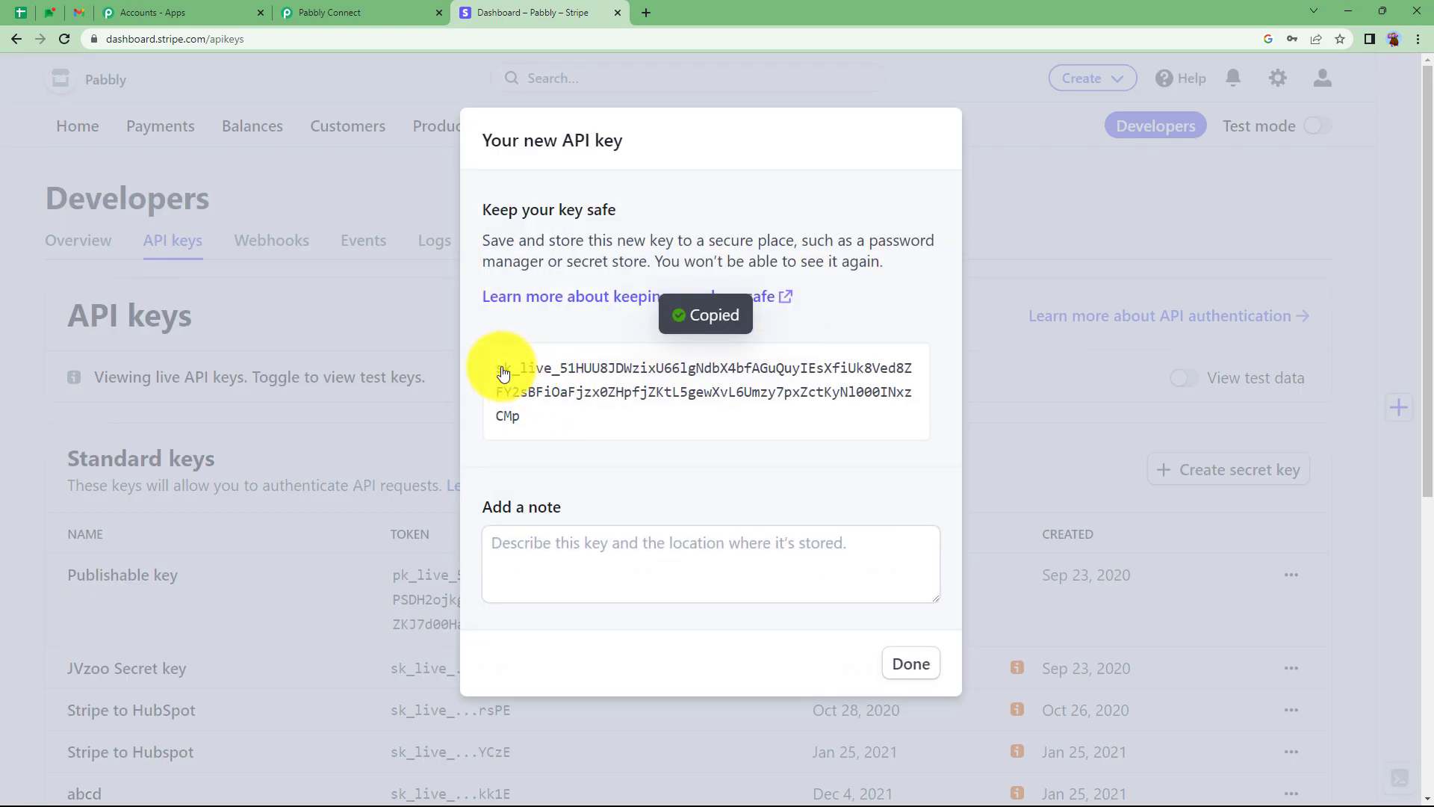
{"action": "left_click", "coordinate": [361, 11]}
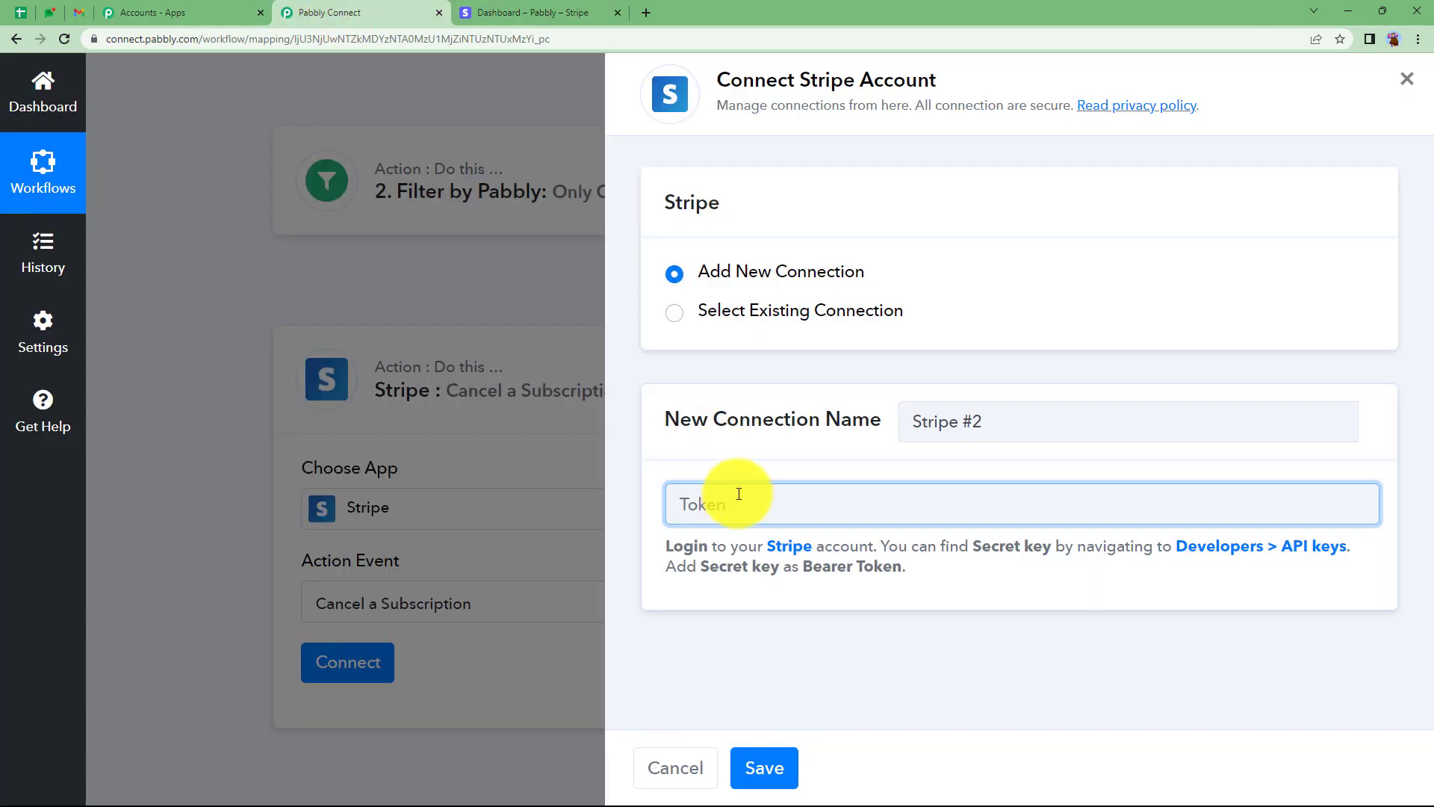
Save the Stripe #2 connection using the copied secret key as its token
{"action": "key", "text": "ctrl+v"}
{"action": "left_click", "coordinate": [764, 768]}
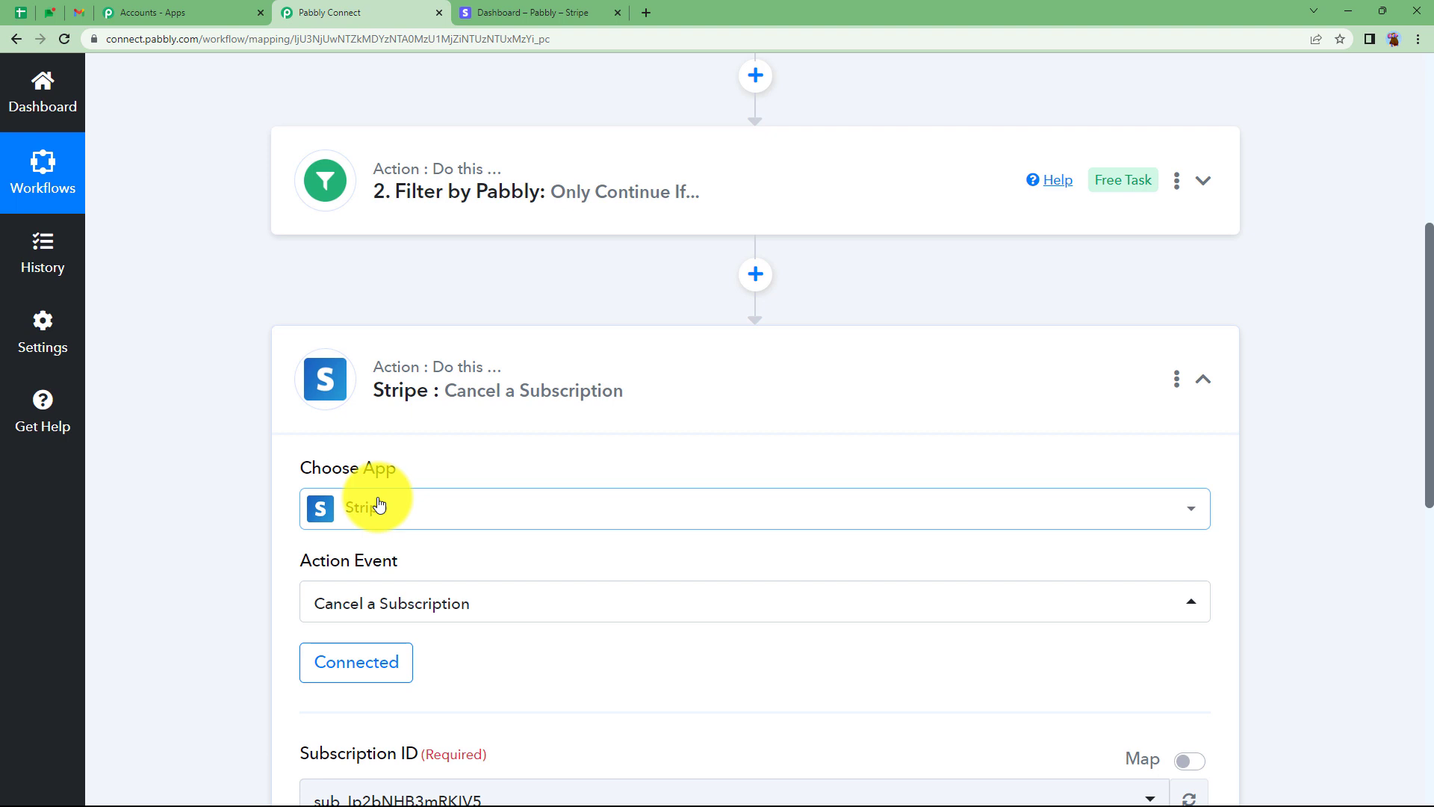
{"action": "scroll", "coordinate": [239, 507], "scroll_direction": "down", "scroll_amount": 2}
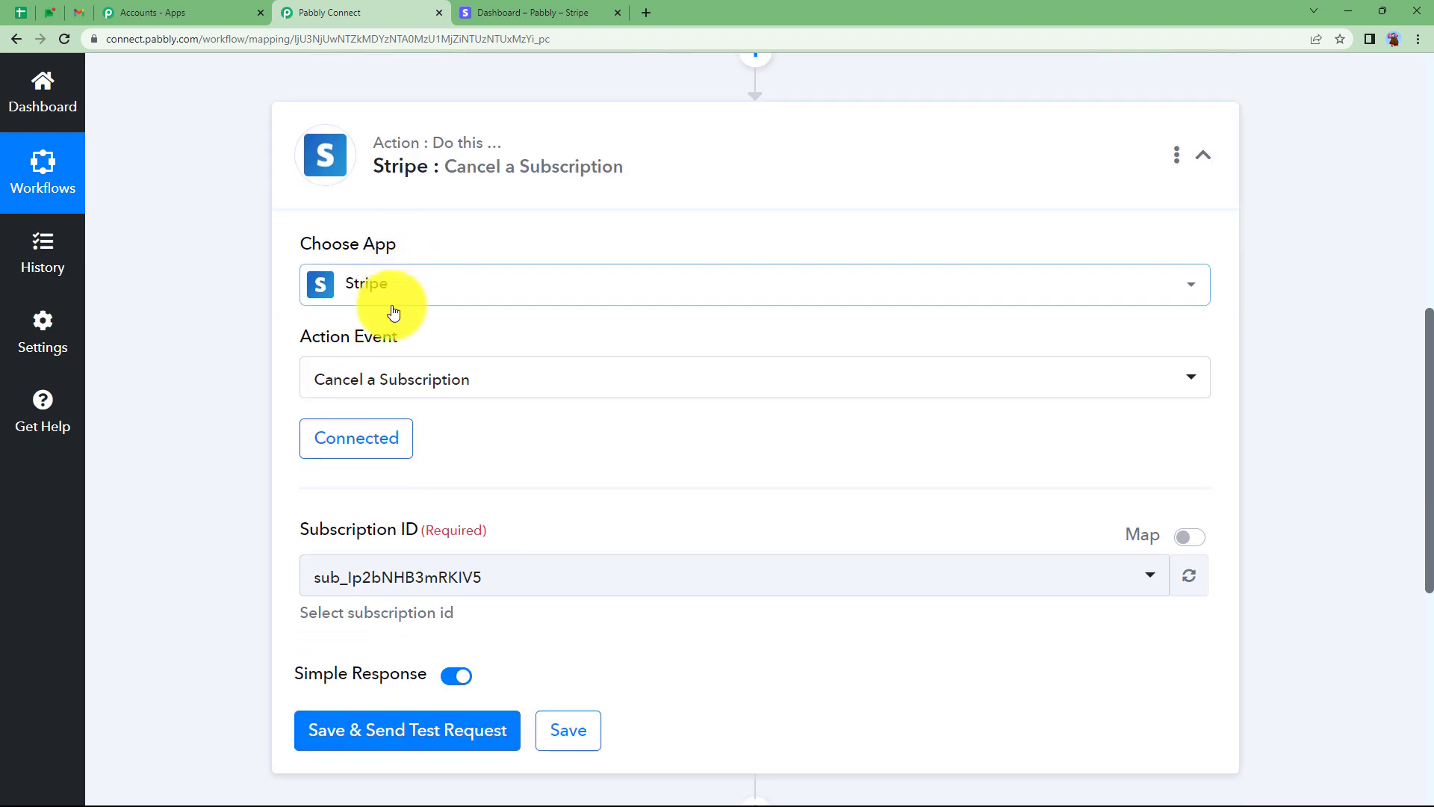
{"action": "scroll", "coordinate": [400, 304], "scroll_direction": "down", "scroll_amount": 1}
{"action": "scroll", "coordinate": [478, 384], "scroll_direction": "down", "scroll_amount": 2}
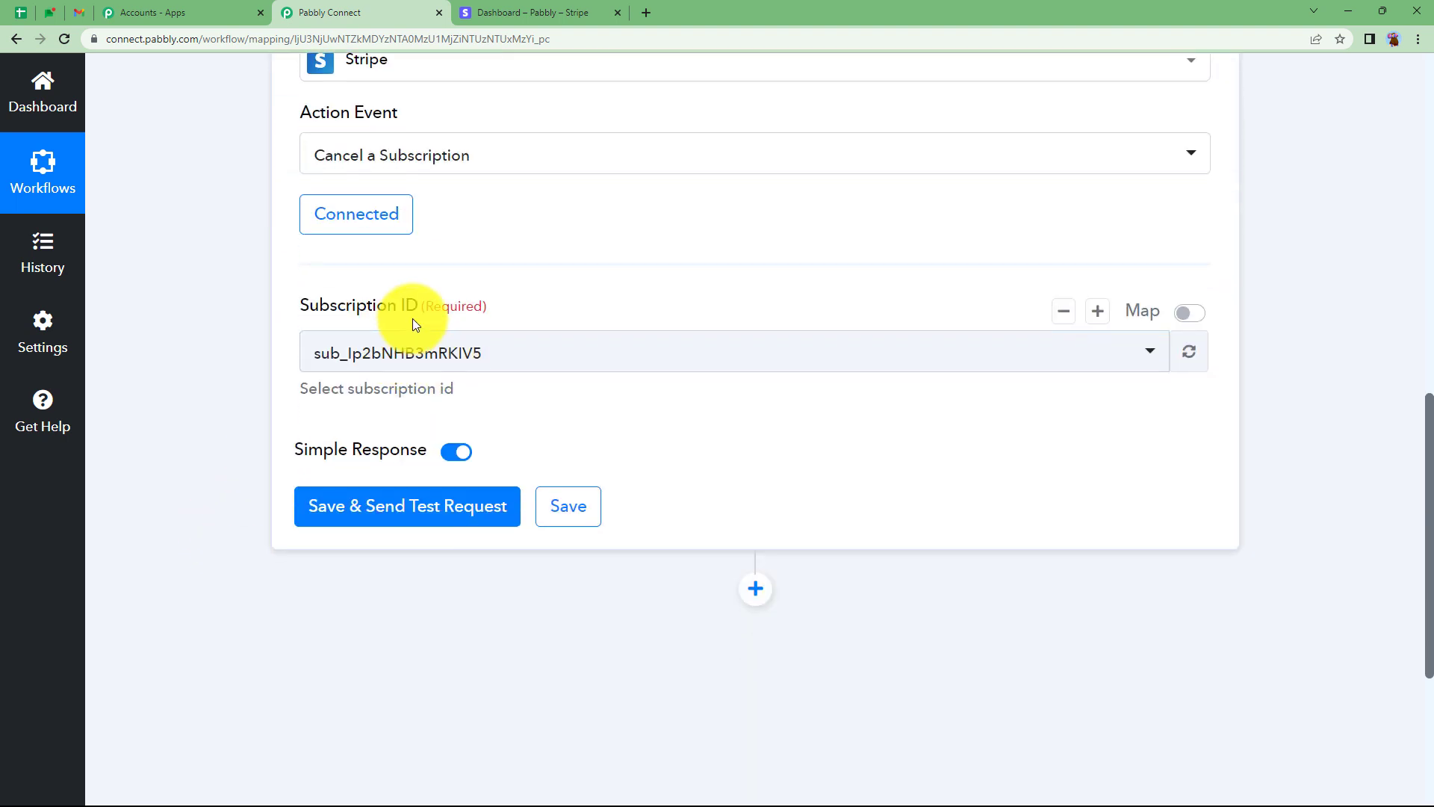
Replace the fixed Subscription ID with the Email Parser's mapped 1. Body Text field
{"action": "left_click", "coordinate": [1188, 314]}
{"action": "left_click", "coordinate": [1047, 348]}
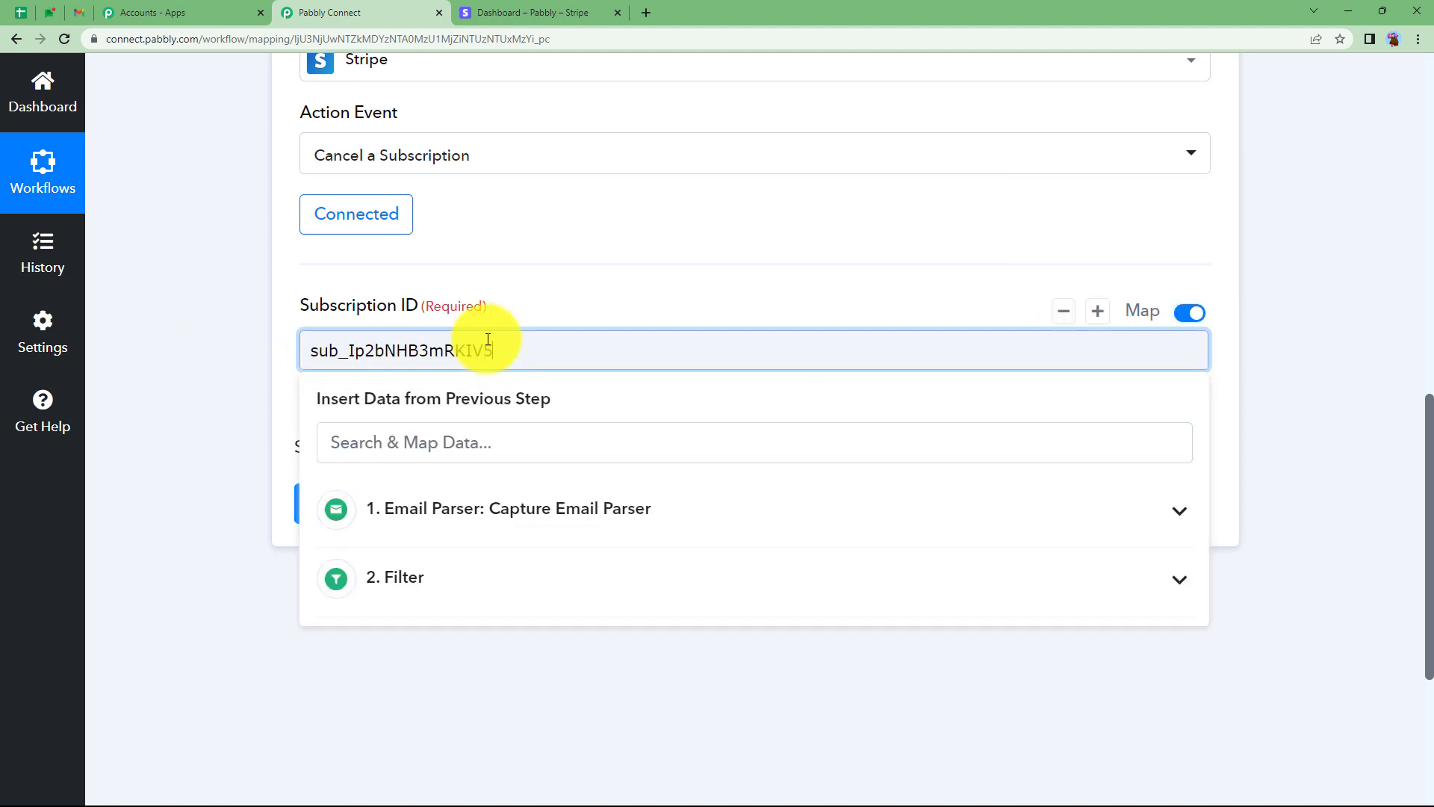
{"action": "double_click", "coordinate": [336, 347]}
{"action": "key", "text": "BackSpace"}
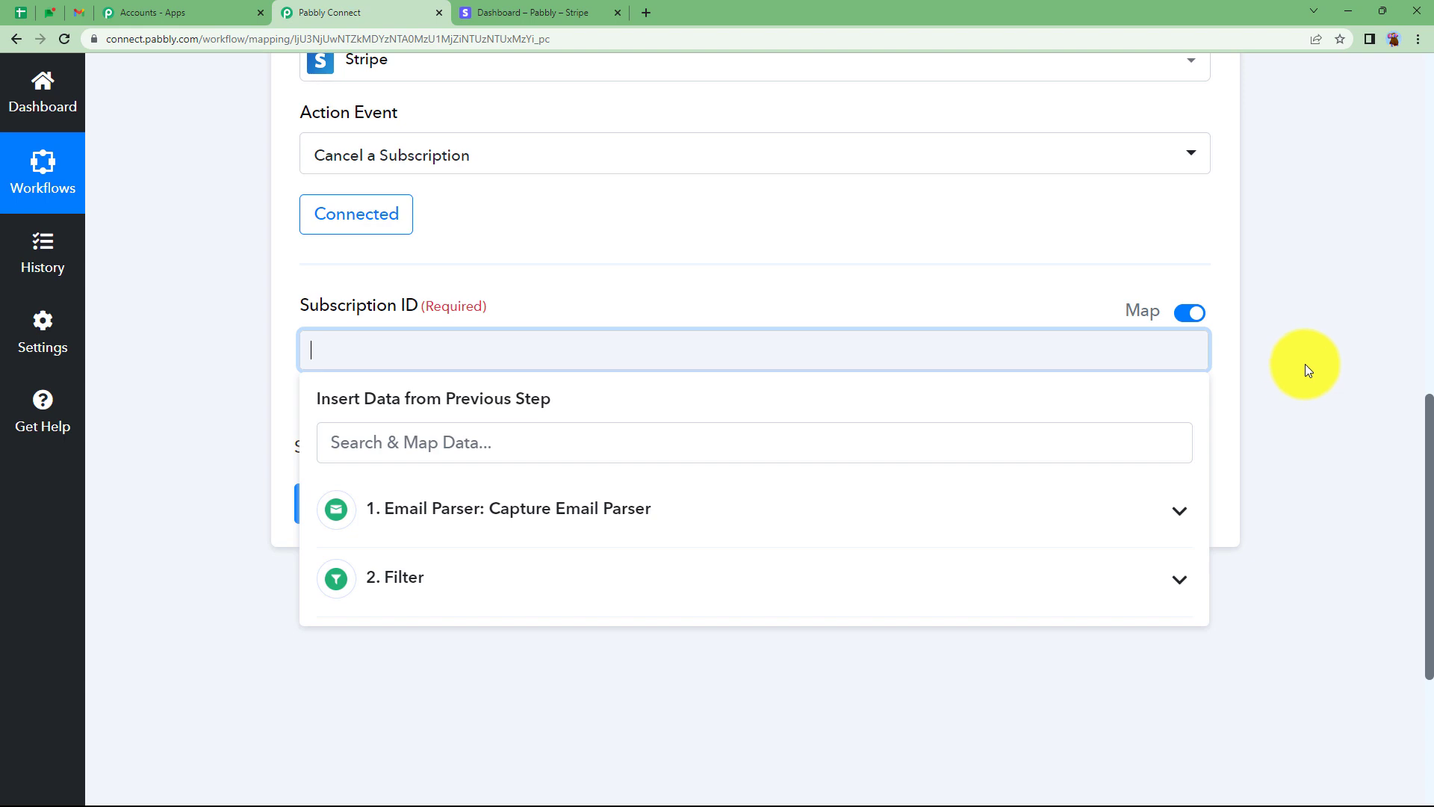
{"action": "left_click", "coordinate": [841, 507]}
{"action": "scroll", "coordinate": [871, 598], "scroll_direction": "down", "scroll_amount": 10}
{"action": "scroll", "coordinate": [862, 620], "scroll_direction": "down", "scroll_amount": 12}
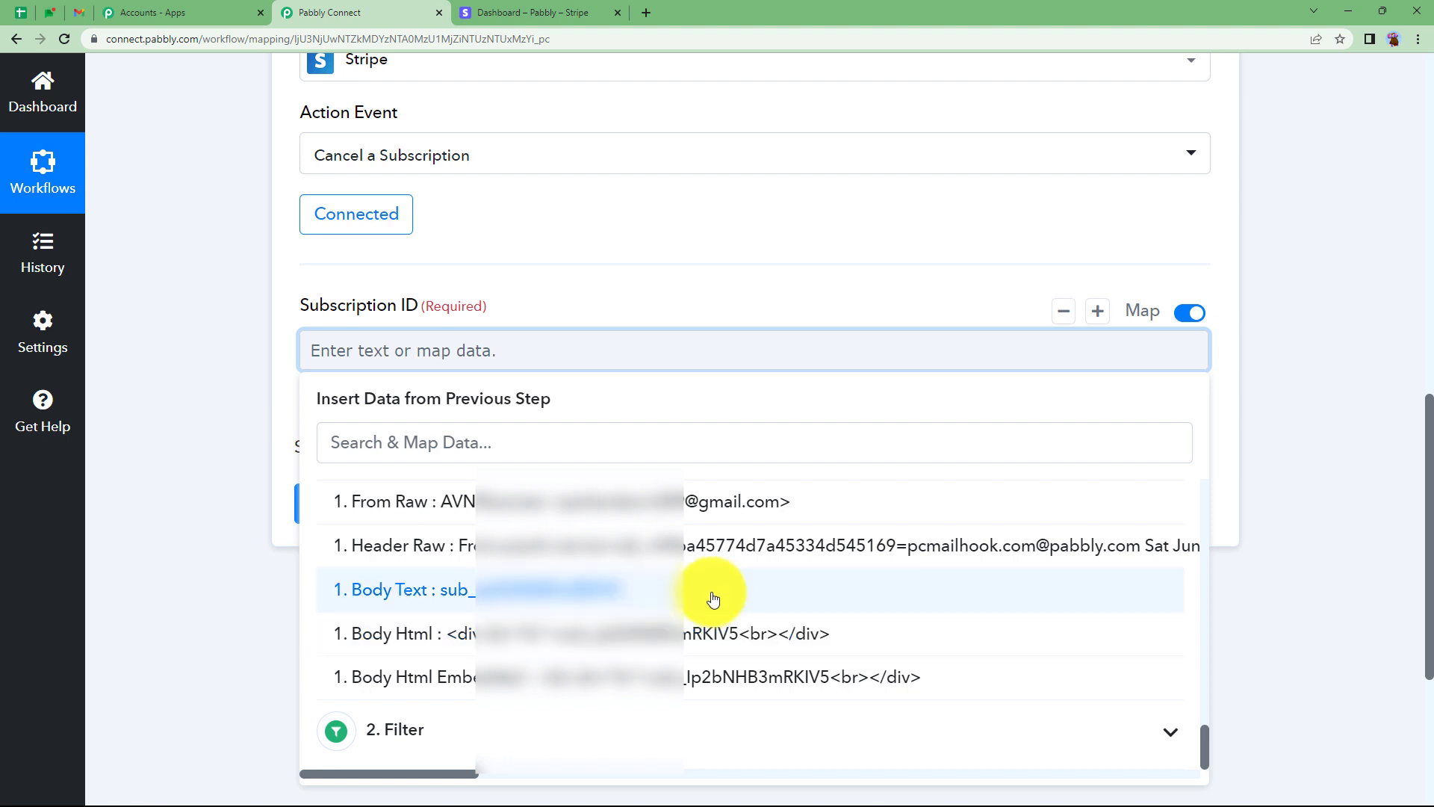
{"action": "left_click", "coordinate": [711, 595]}
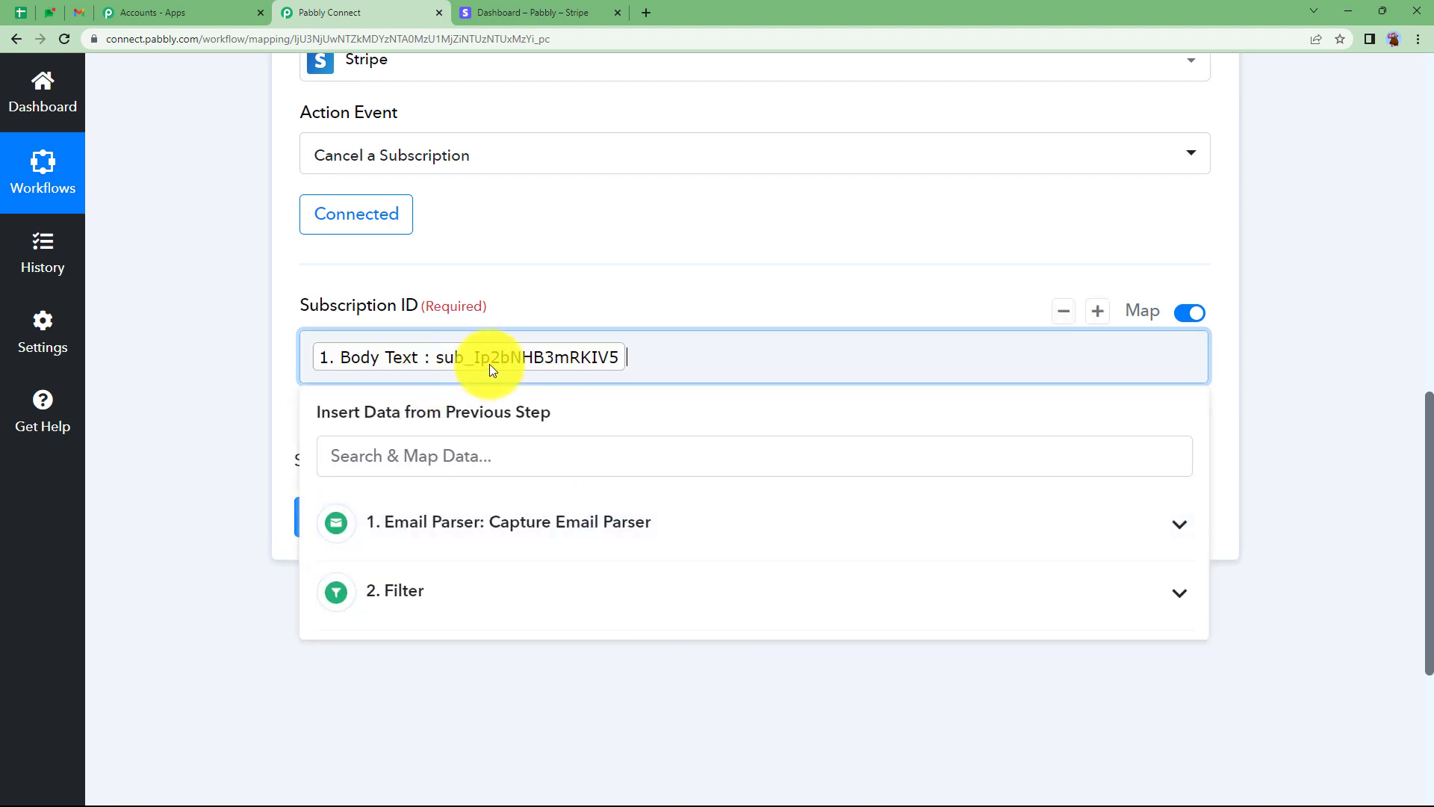
{"action": "left_click", "coordinate": [291, 392]}
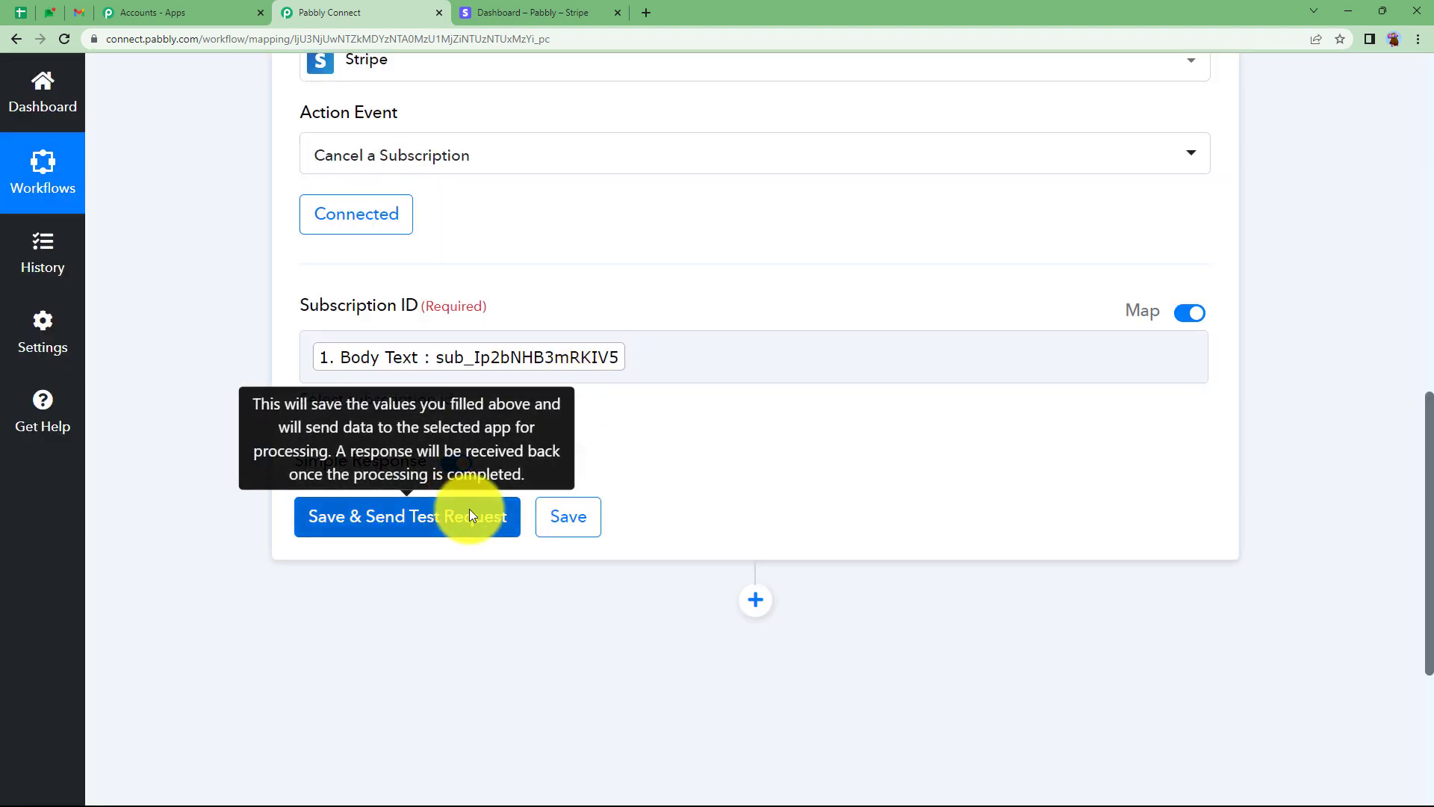
Send a test cancellation and confirm the response shows reason cancellation_requested, then collapse the step
{"action": "left_click", "coordinate": [469, 509]}
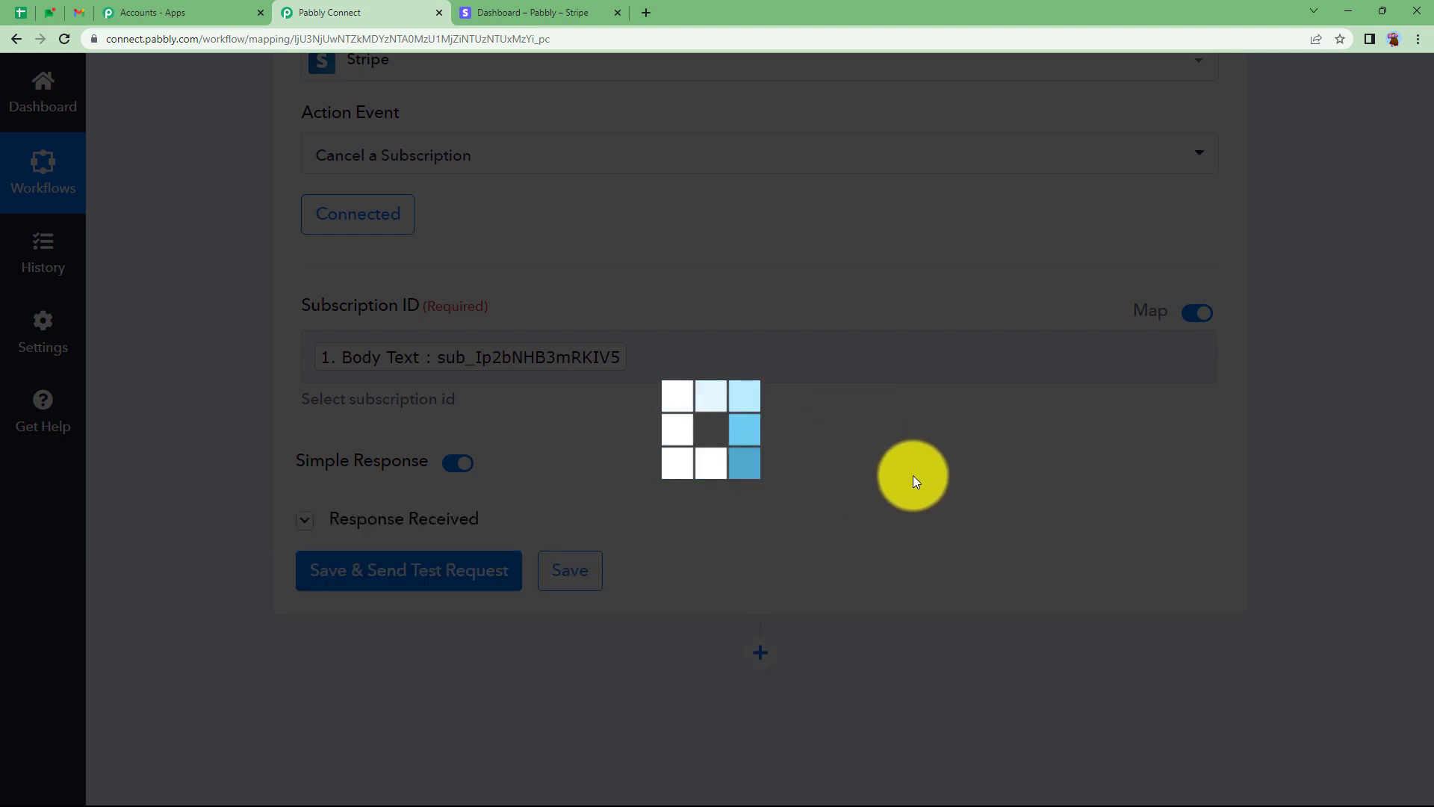
{"action": "scroll", "coordinate": [908, 486], "scroll_direction": "down", "scroll_amount": 1}
{"action": "scroll", "coordinate": [910, 463], "scroll_direction": "down", "scroll_amount": 2}
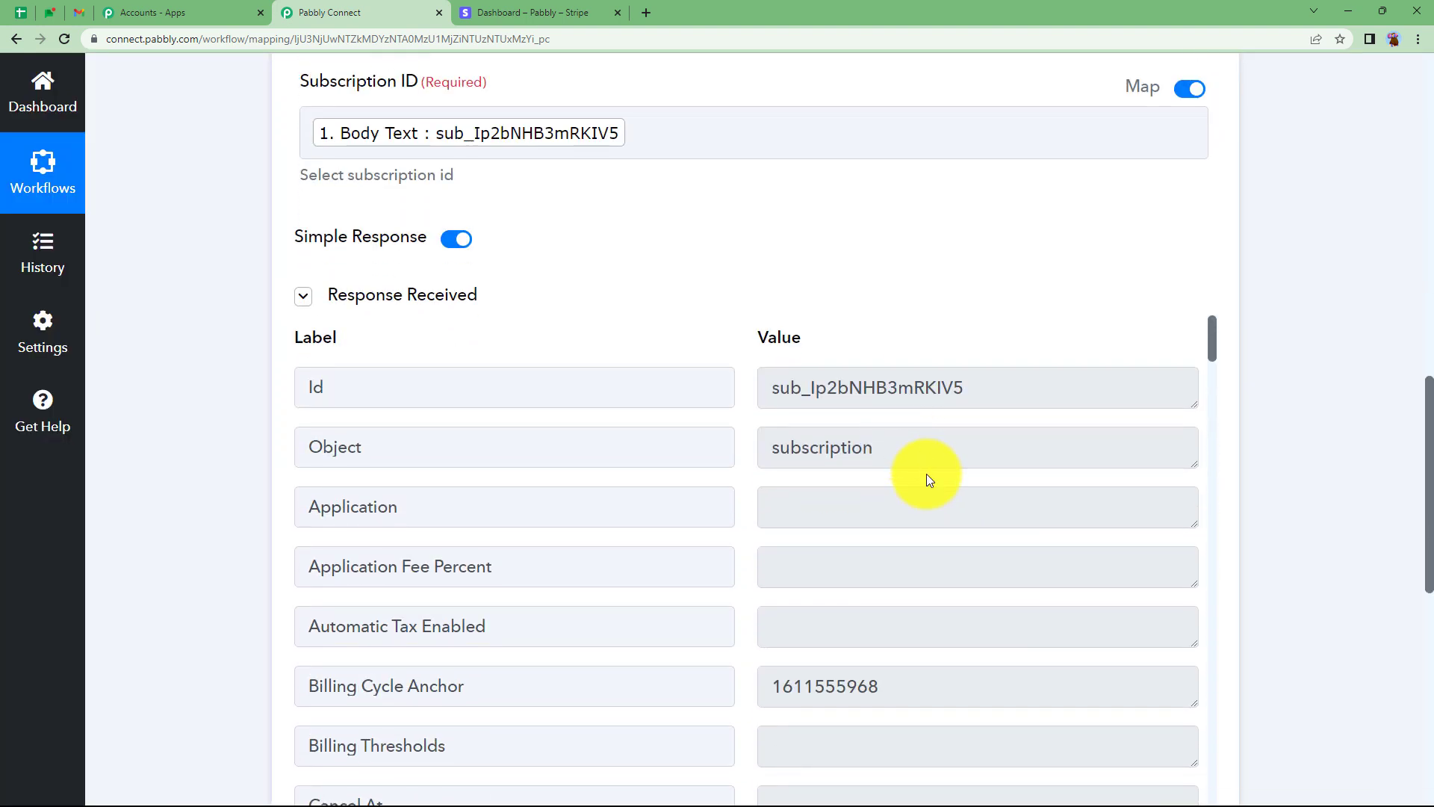
{"action": "scroll", "coordinate": [927, 473], "scroll_direction": "down", "scroll_amount": 7}
{"action": "scroll", "coordinate": [926, 479], "scroll_direction": "down", "scroll_amount": 1}
{"action": "left_click_drag", "start_coordinate": [983, 508], "coordinate": [773, 508]}
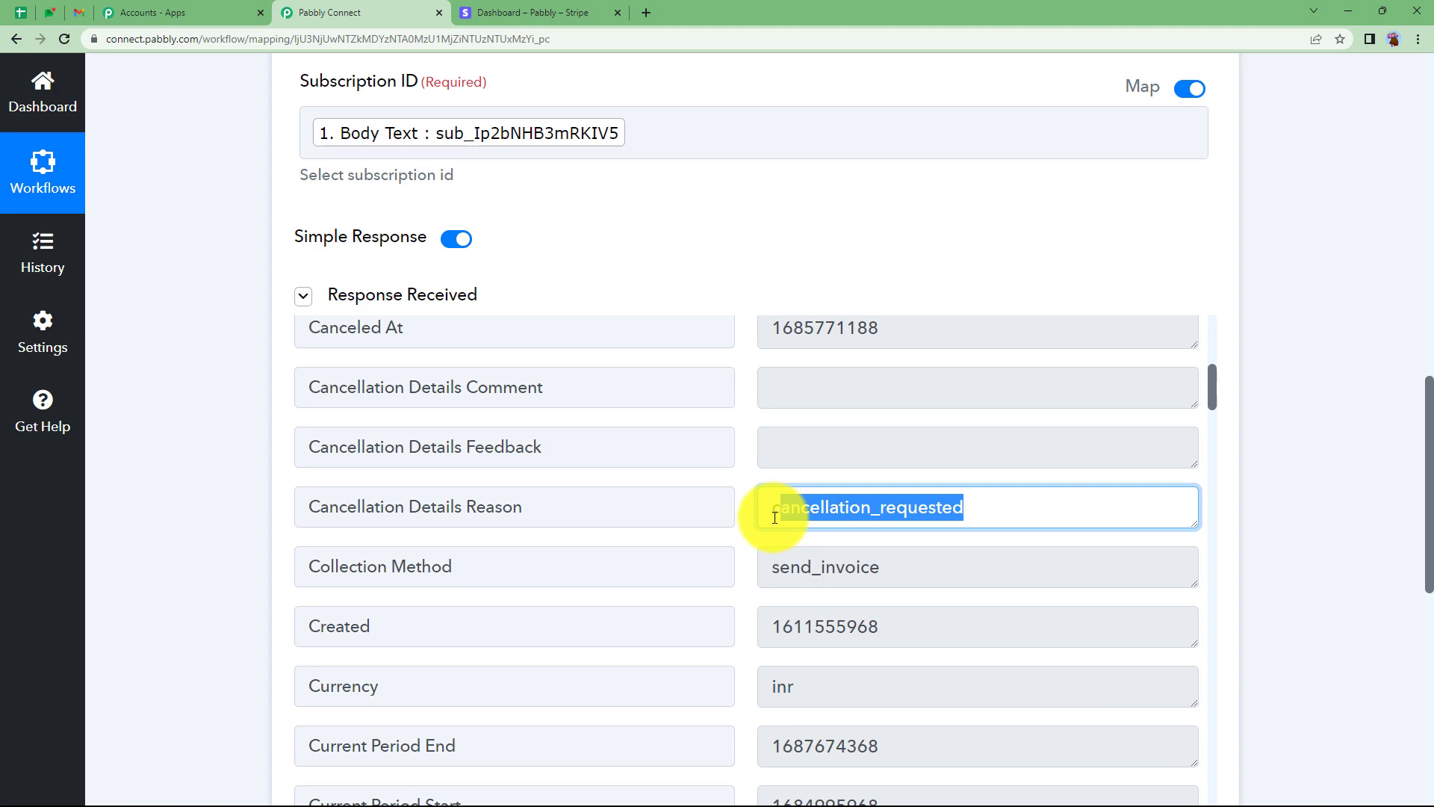
{"action": "scroll", "coordinate": [927, 525], "scroll_direction": "down", "scroll_amount": 13}
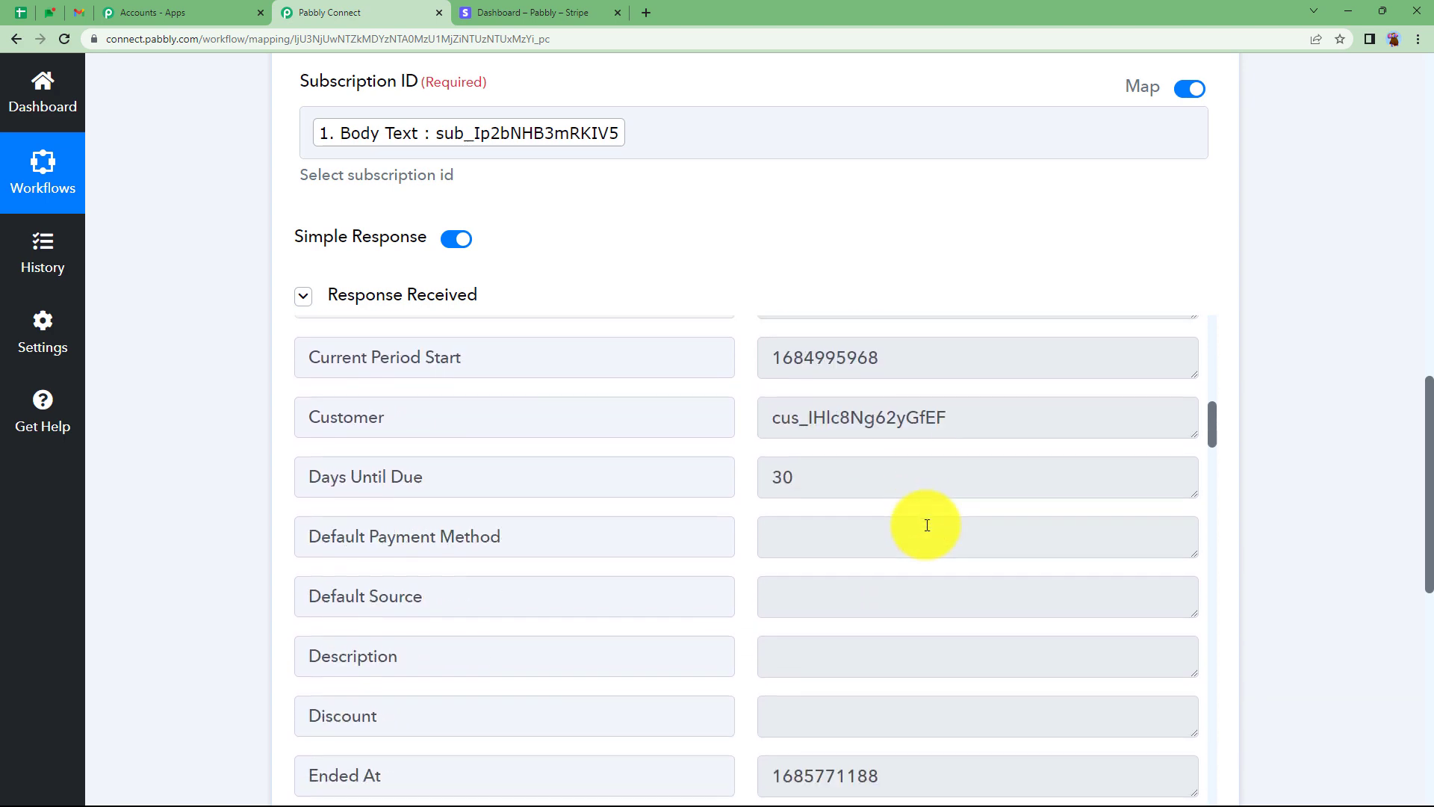
{"action": "scroll", "coordinate": [927, 525], "scroll_direction": "up", "scroll_amount": 20}
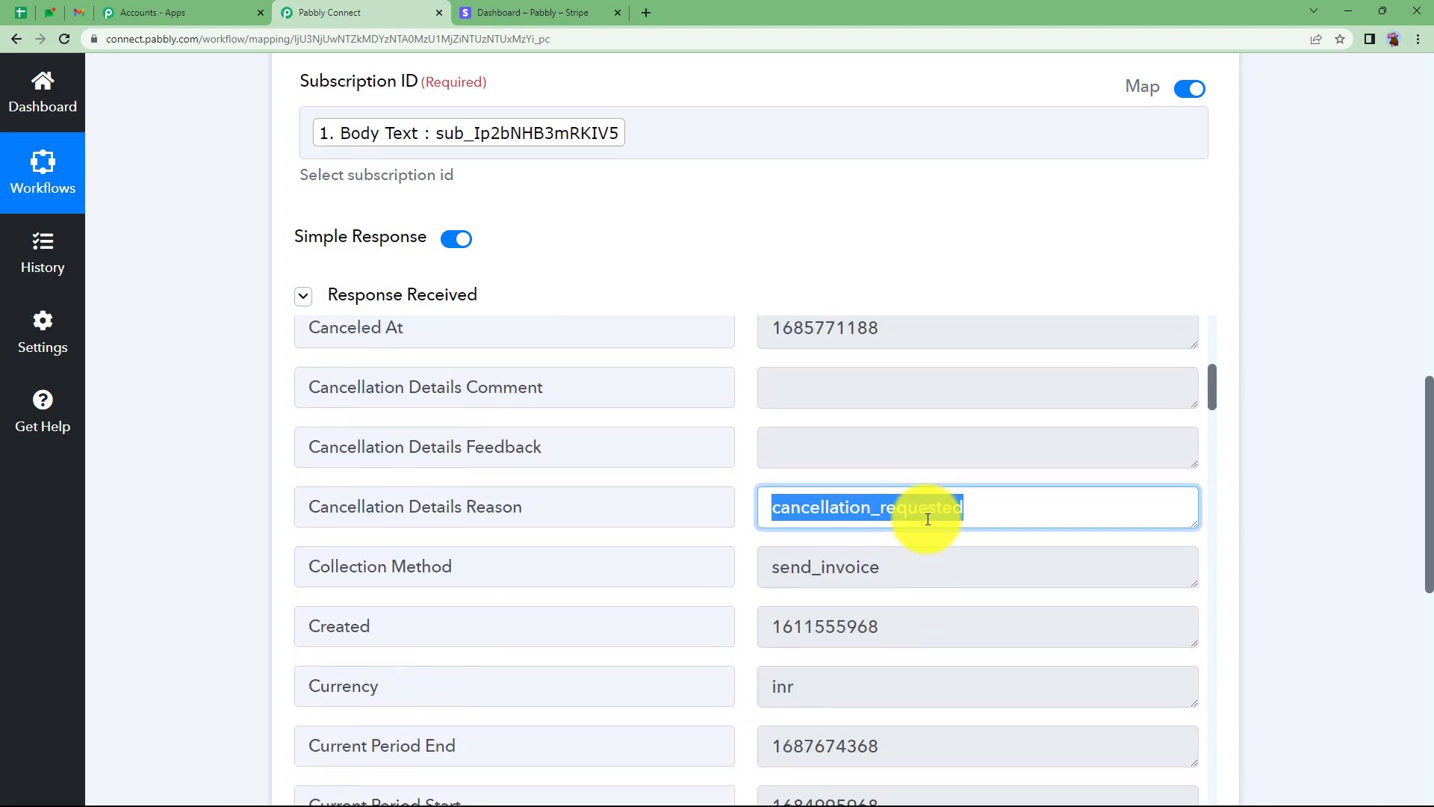
{"action": "scroll", "coordinate": [1308, 392], "scroll_direction": "up", "scroll_amount": 9}
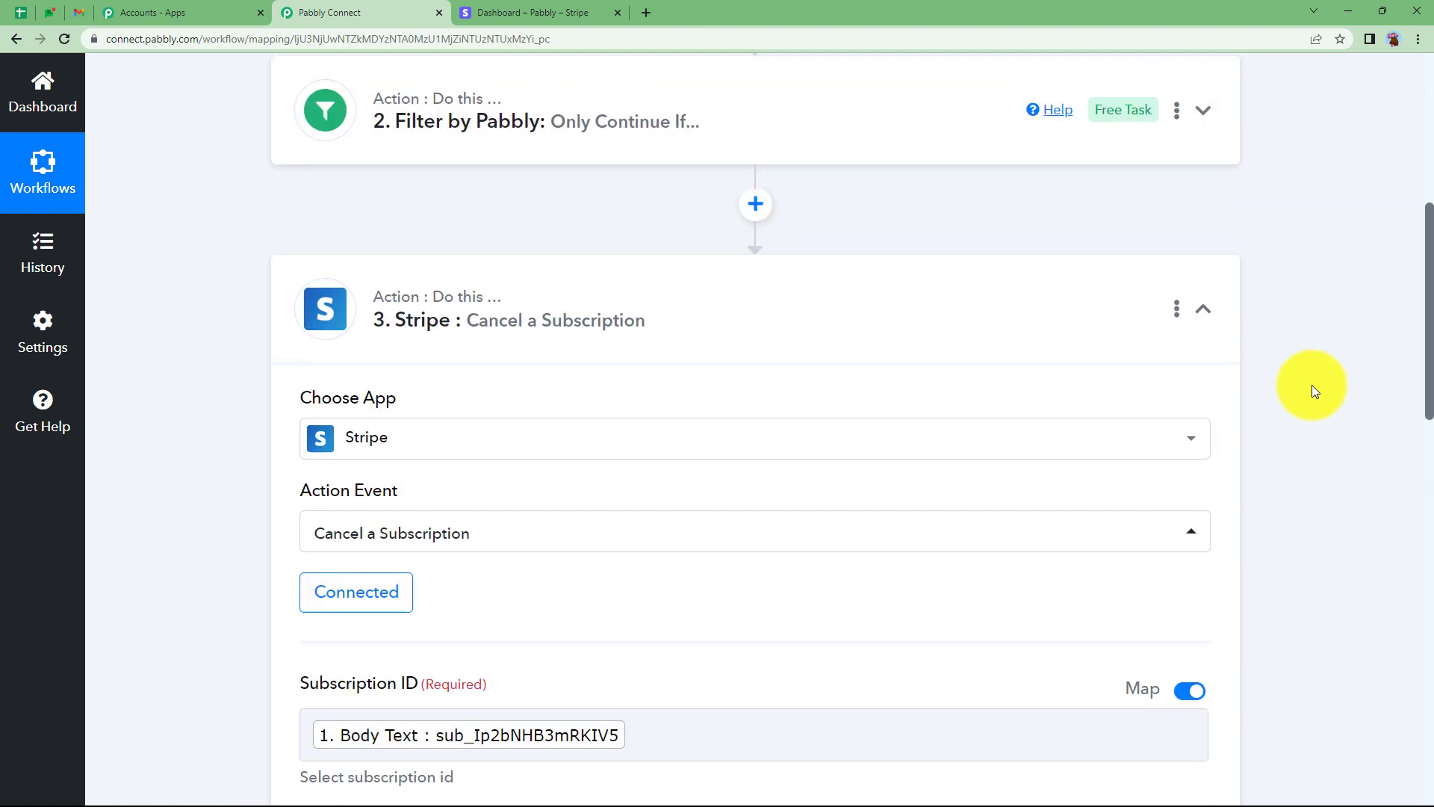
{"action": "left_click", "coordinate": [937, 396]}
{"action": "scroll", "coordinate": [492, 477], "scroll_direction": "up", "scroll_amount": 5}
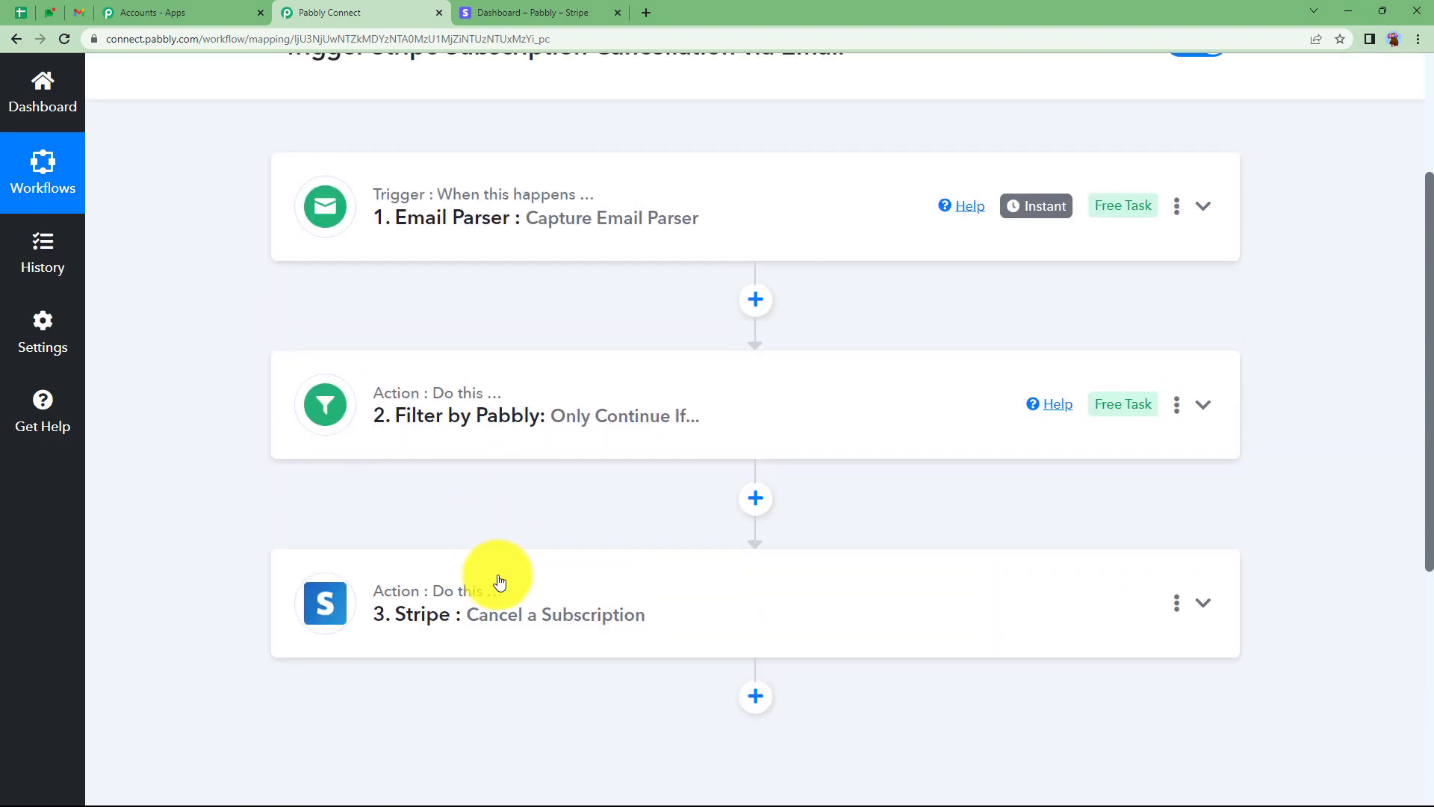
{"action": "scroll", "coordinate": [448, 534], "scroll_direction": "down", "scroll_amount": 1}
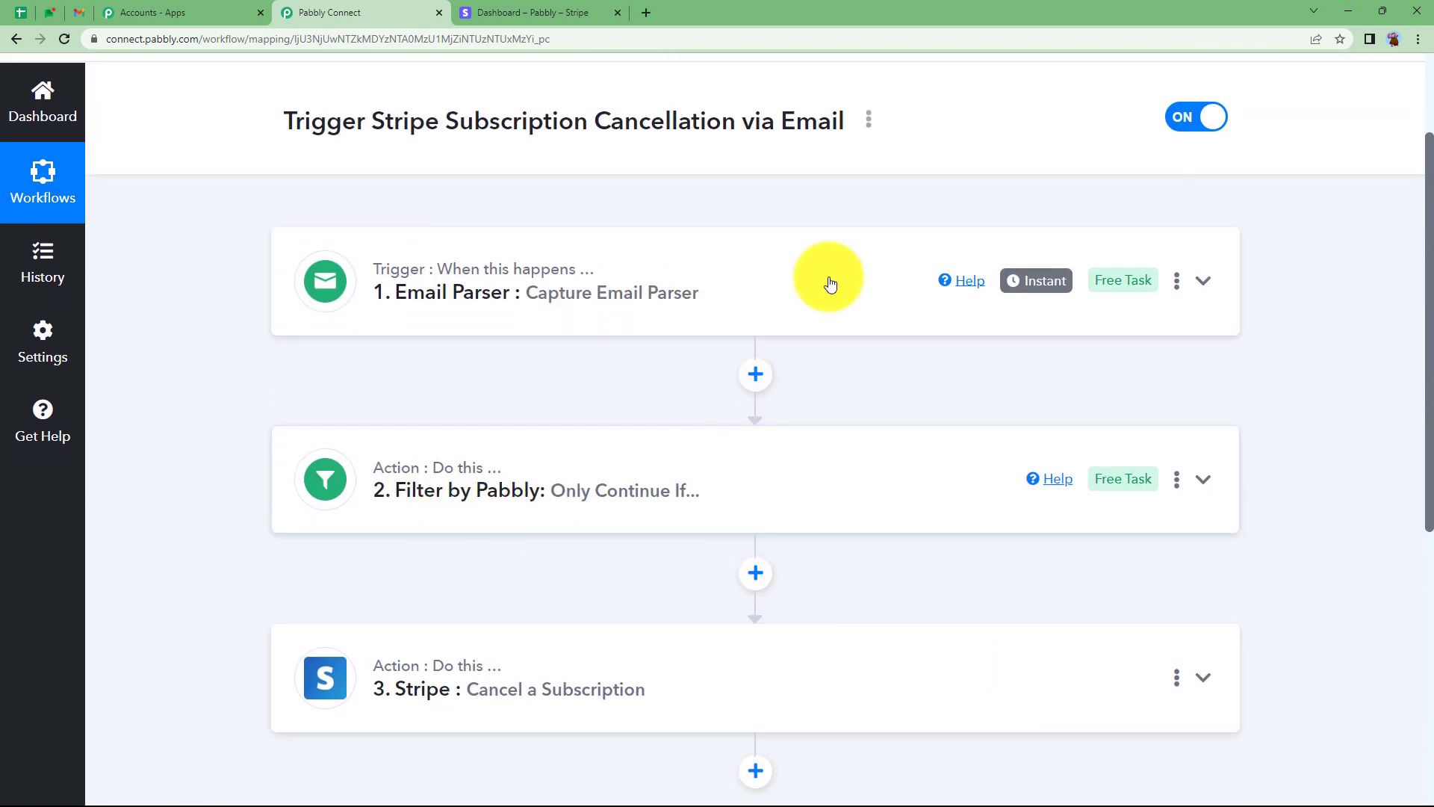
In Stripe, close the new API key dialog and view Billing > Subscriptions
{"action": "left_click", "coordinate": [530, 13]}
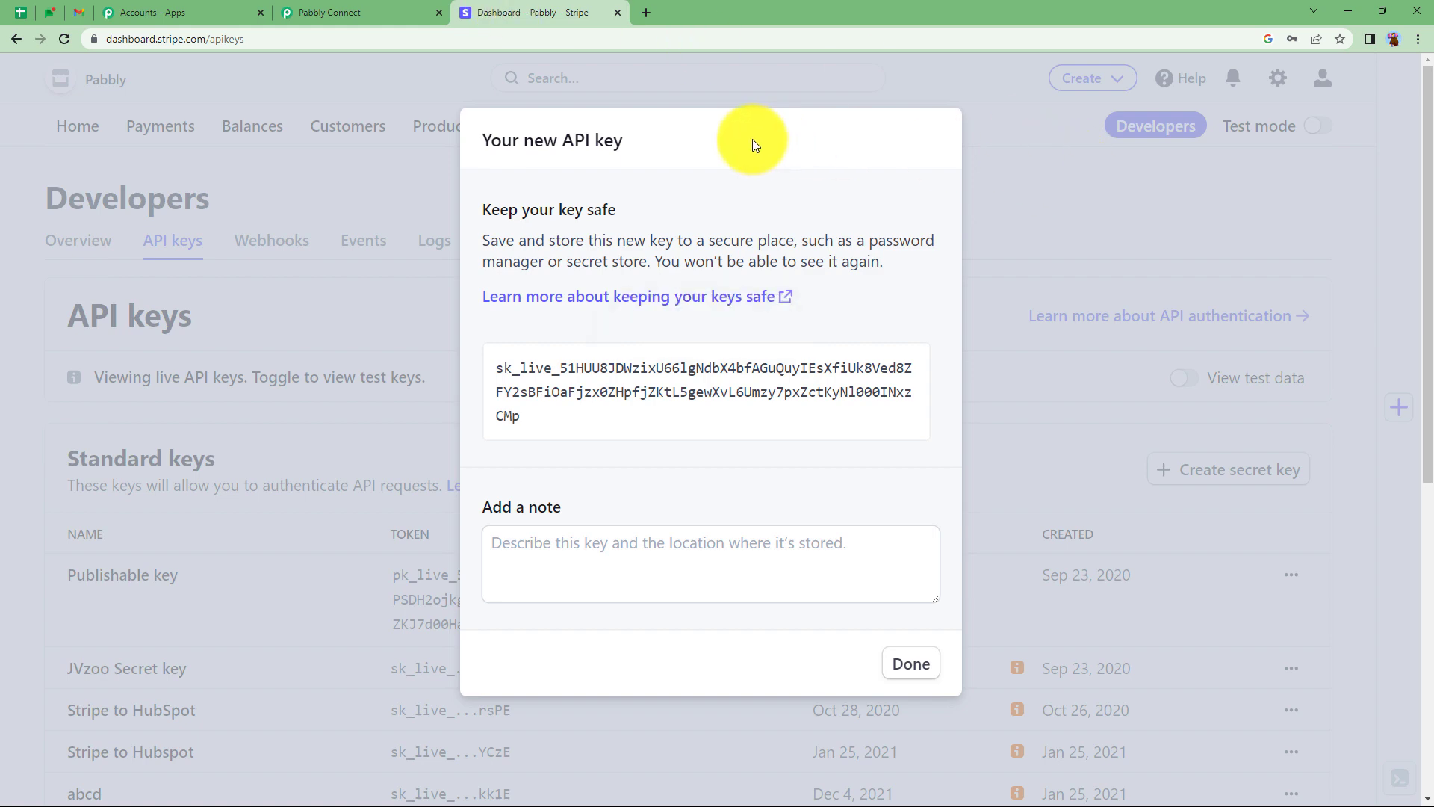
{"action": "left_click", "coordinate": [893, 663]}
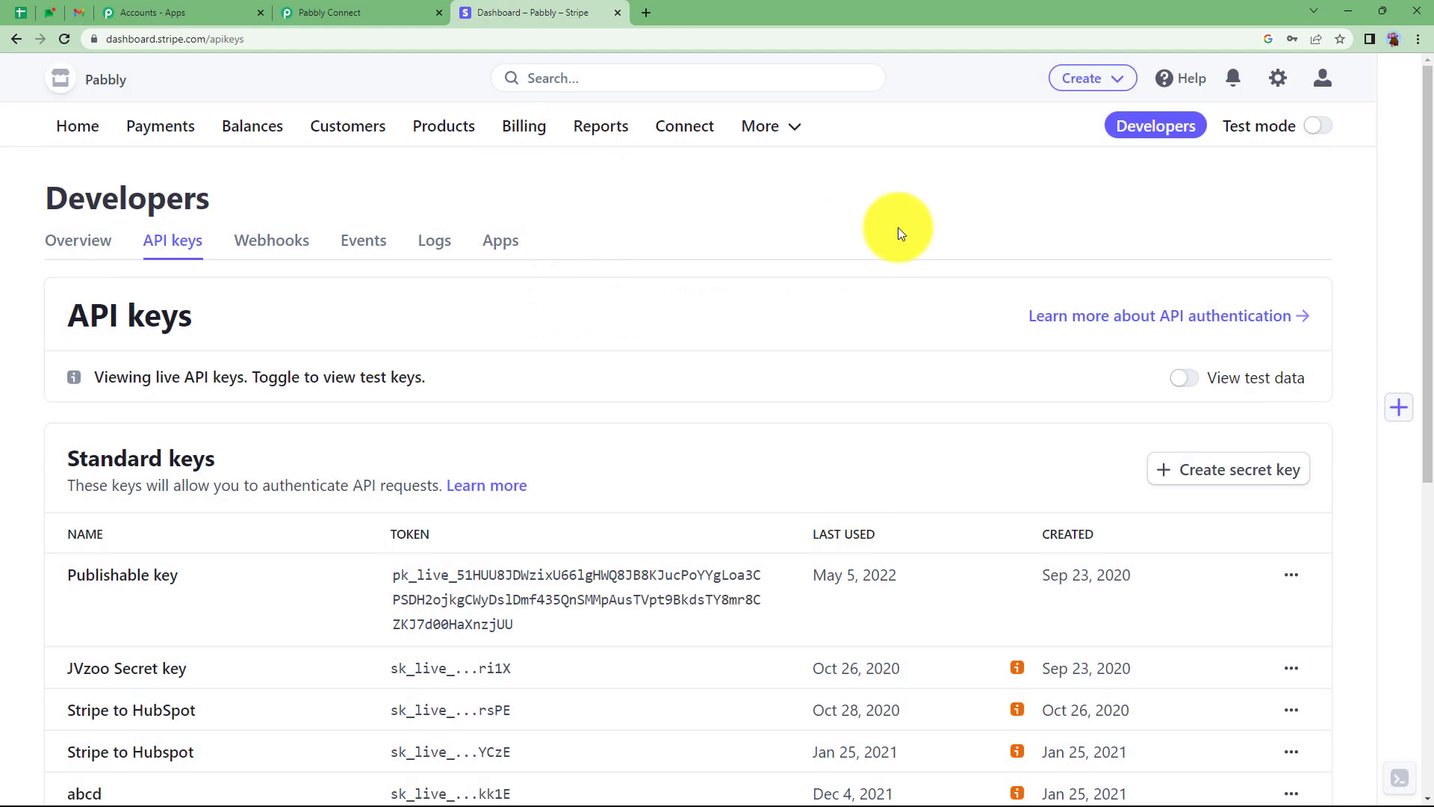
{"action": "left_click", "coordinate": [514, 136]}
{"action": "left_click", "coordinate": [250, 243]}
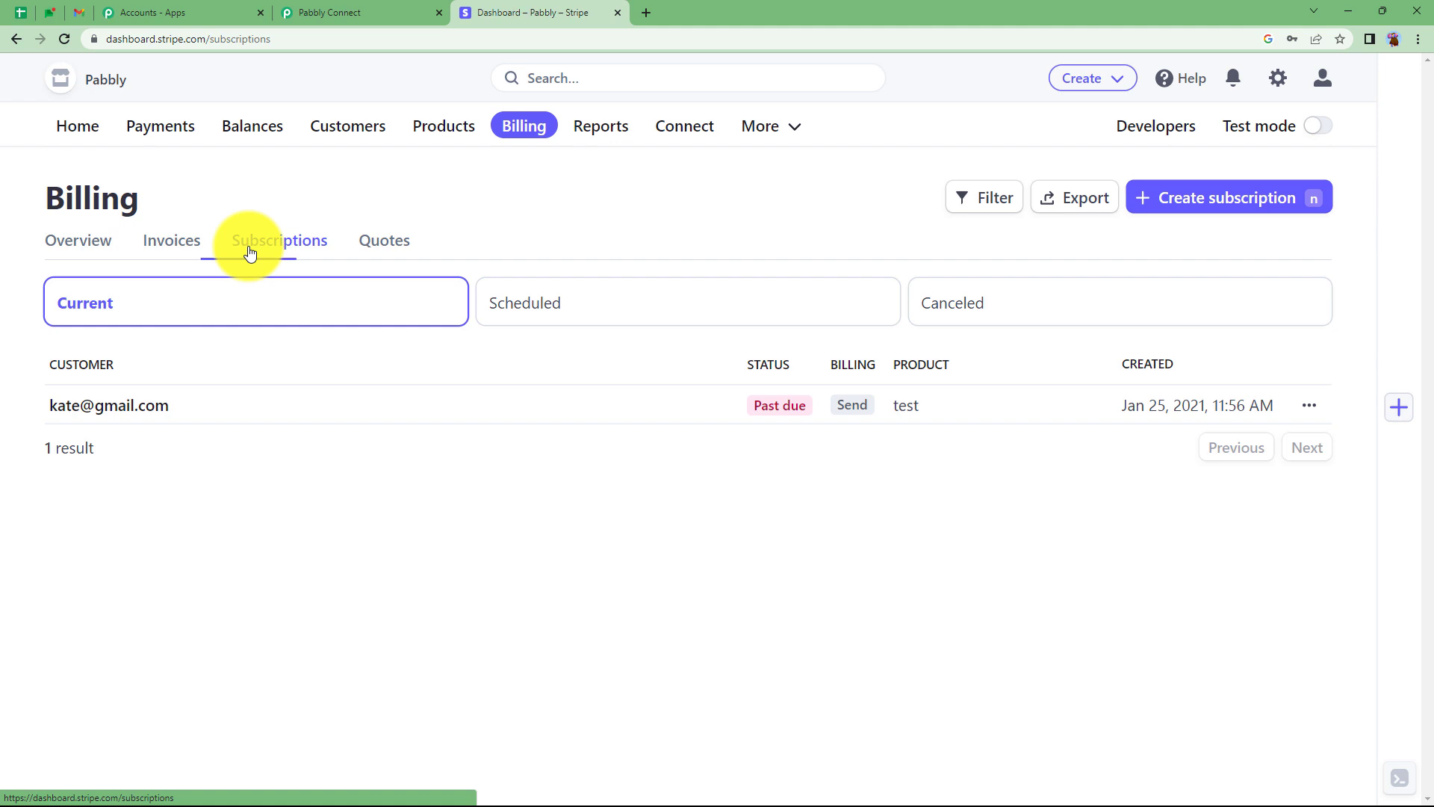